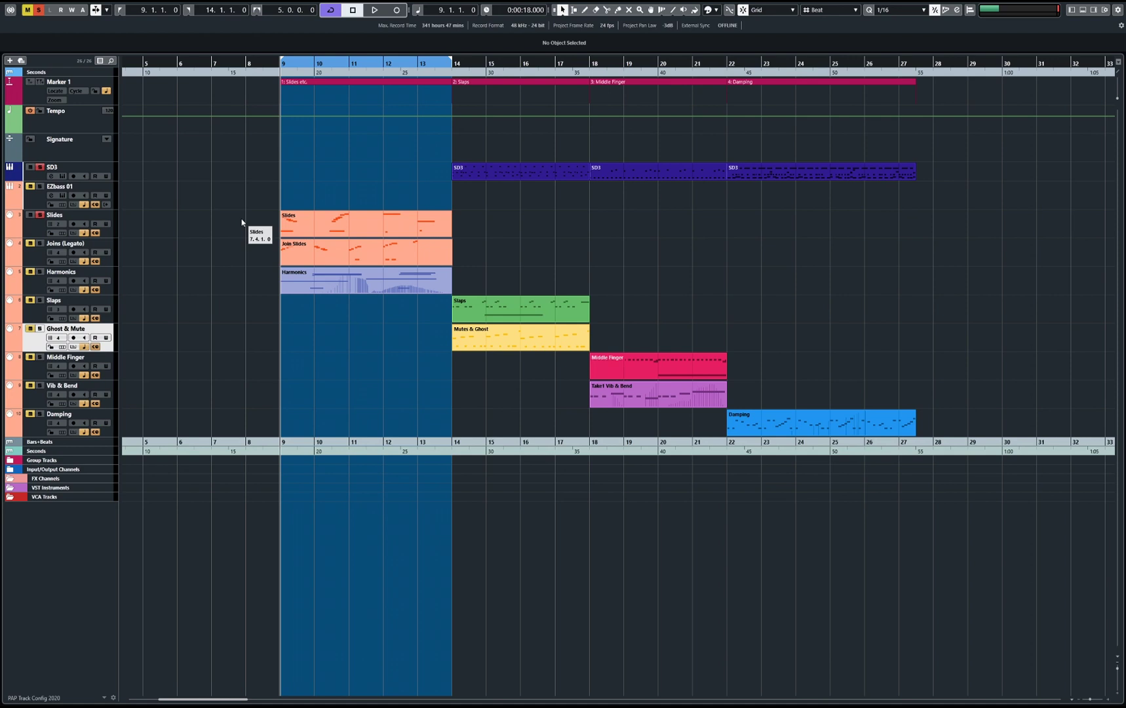
Open EZbass and drag the PAP Relayed groove into the song track.
left_click(64, 194)
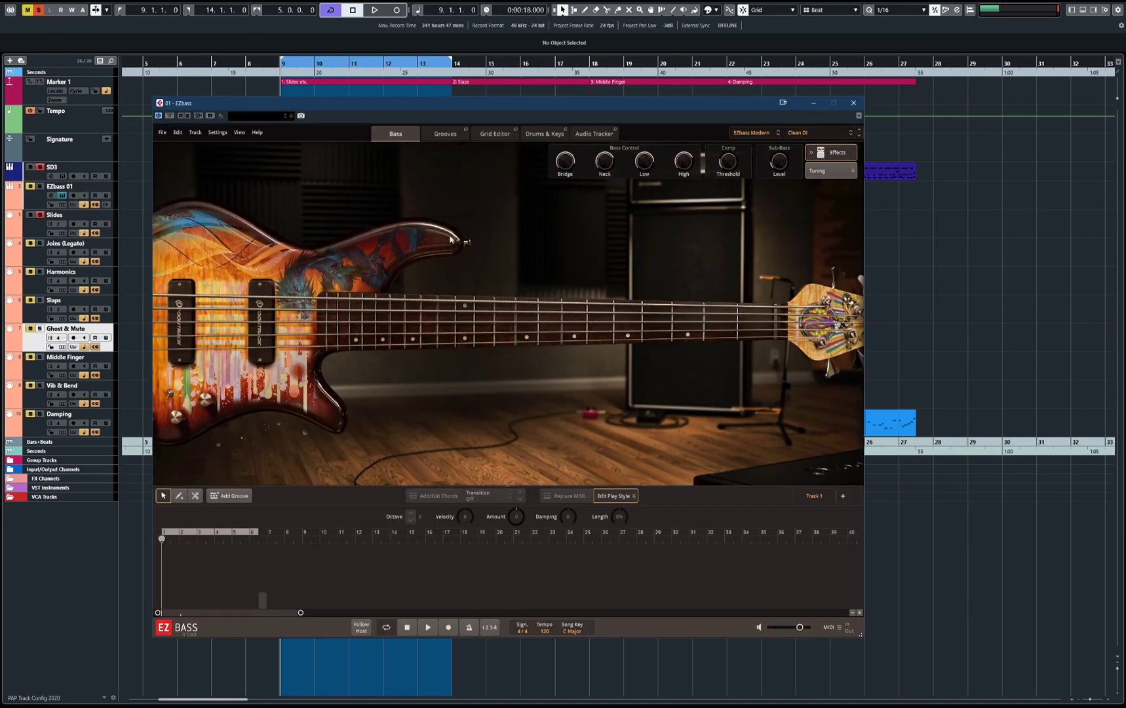
left_click(444, 134)
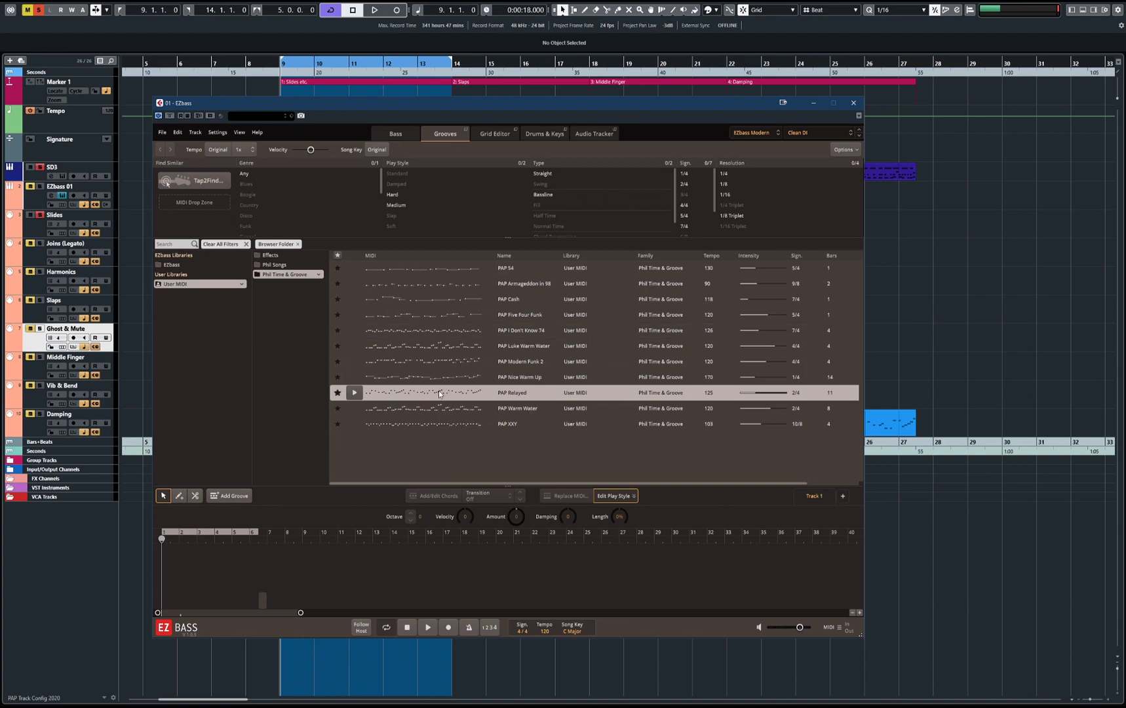
left_click_drag(431, 392, 164, 572)
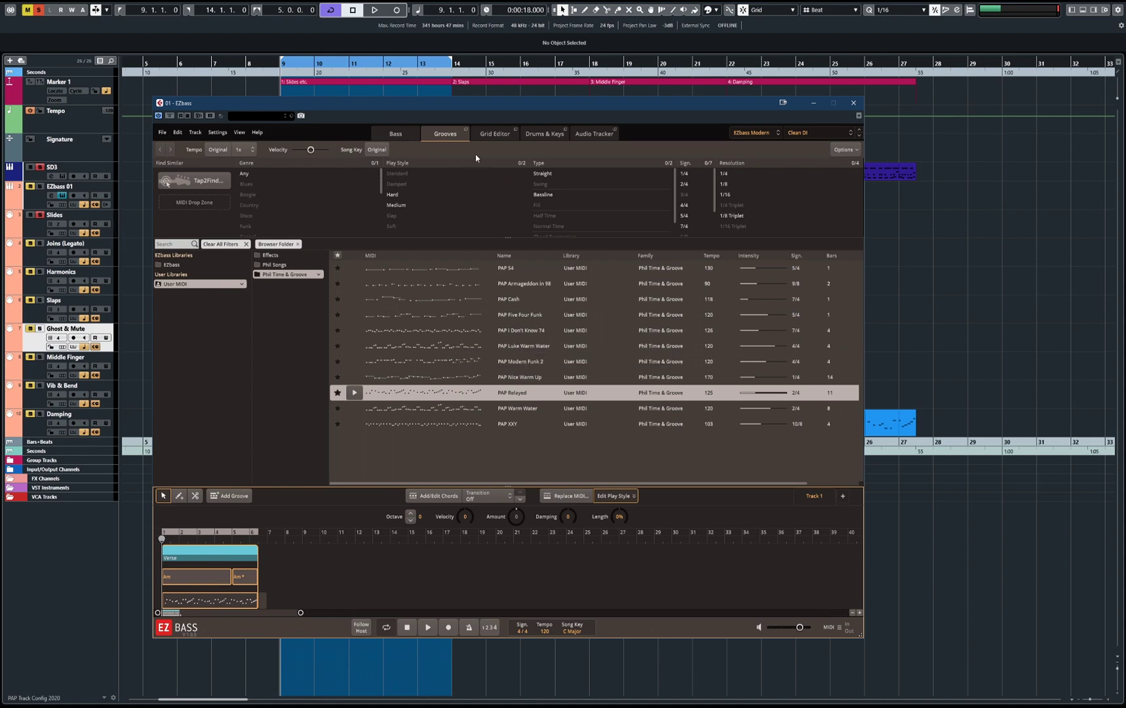
In the Grid Editor, turn a selected group of groove notes into a slide.
left_click(490, 133)
scroll(361, 300, "down", 3)
scroll(332, 337, "up", 2)
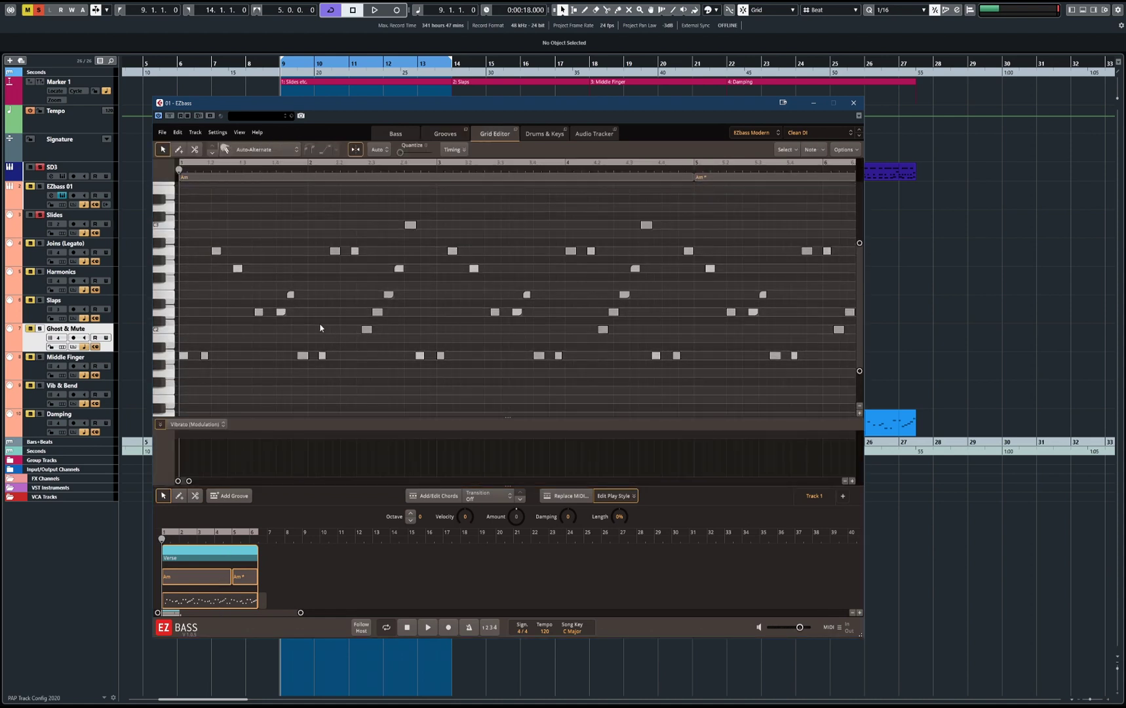
left_click(291, 296)
left_click_drag(361, 256, 409, 321)
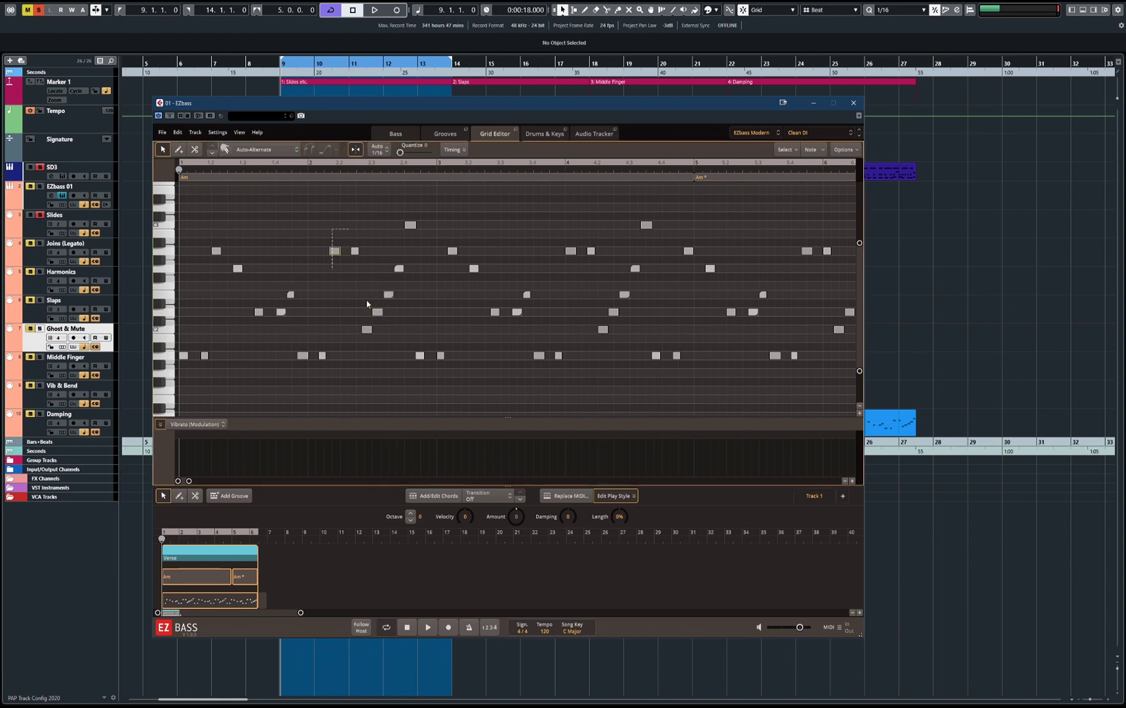
left_click(324, 151)
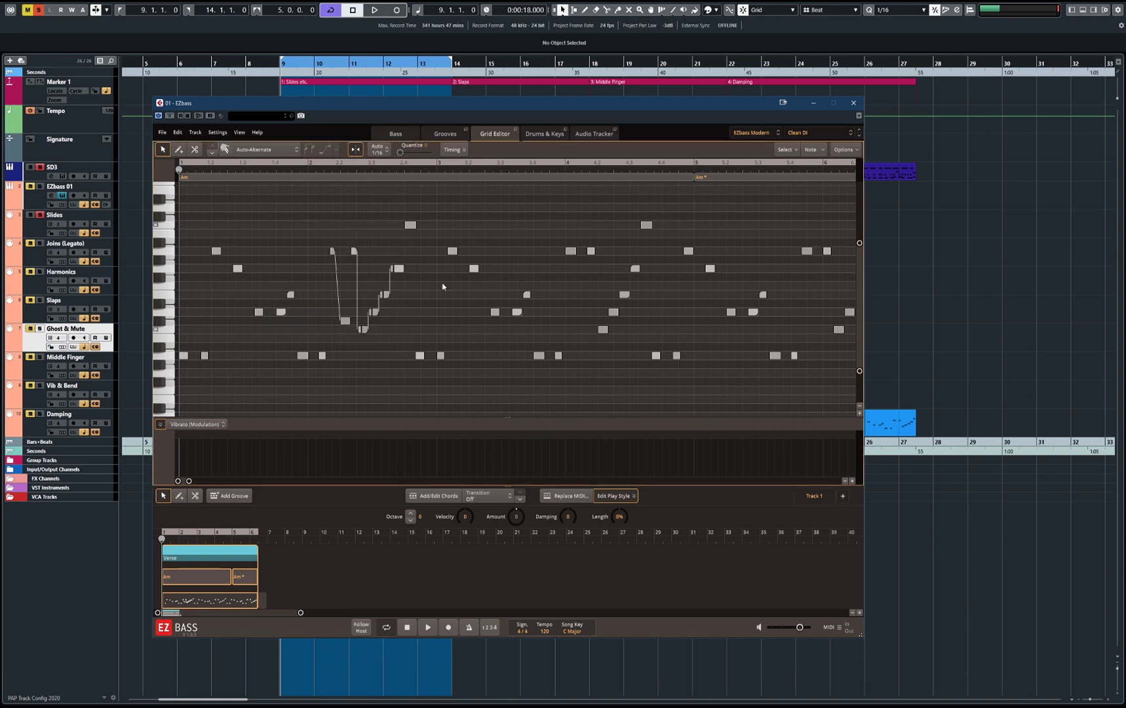
Delete the groove from the song track, return to the Bass tab and close EZbass.
left_click_drag(493, 102, 802, 107)
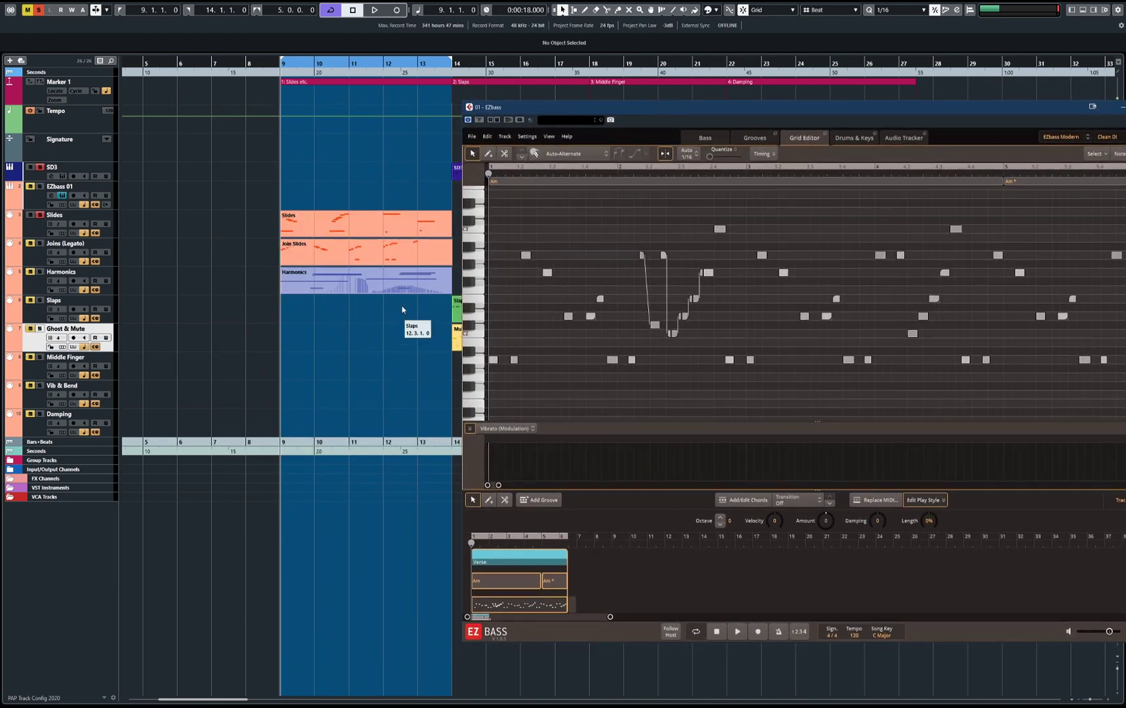
left_click_drag(605, 113, 352, 110)
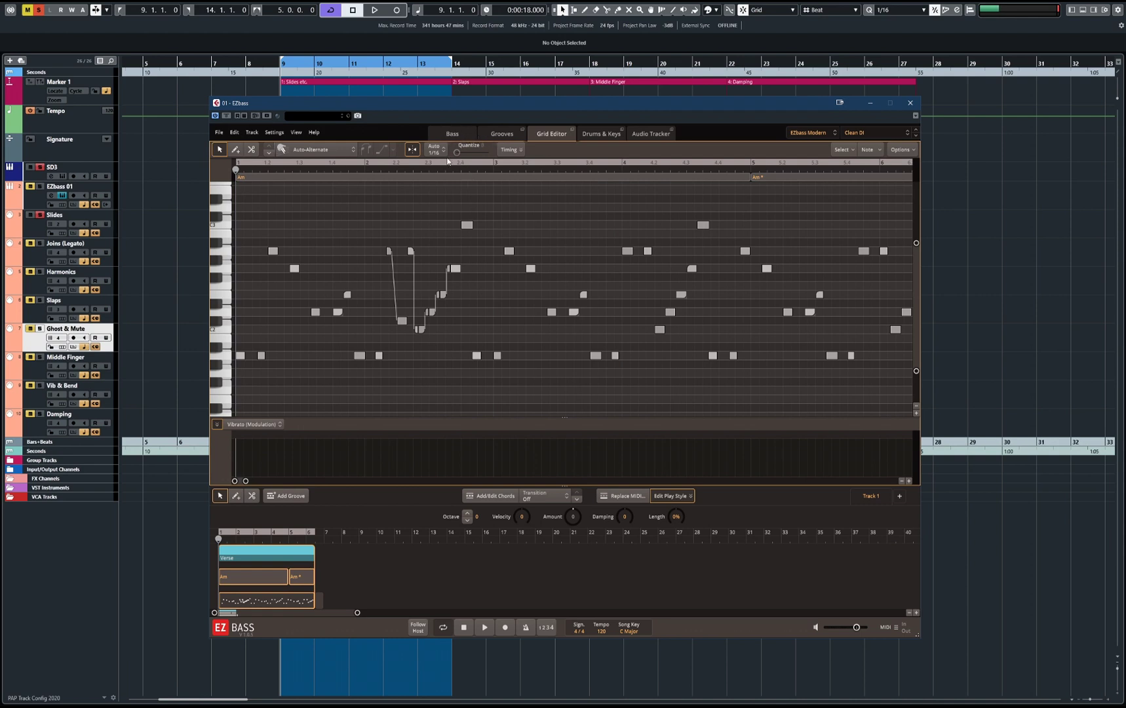
key("Delete")
left_click(451, 133)
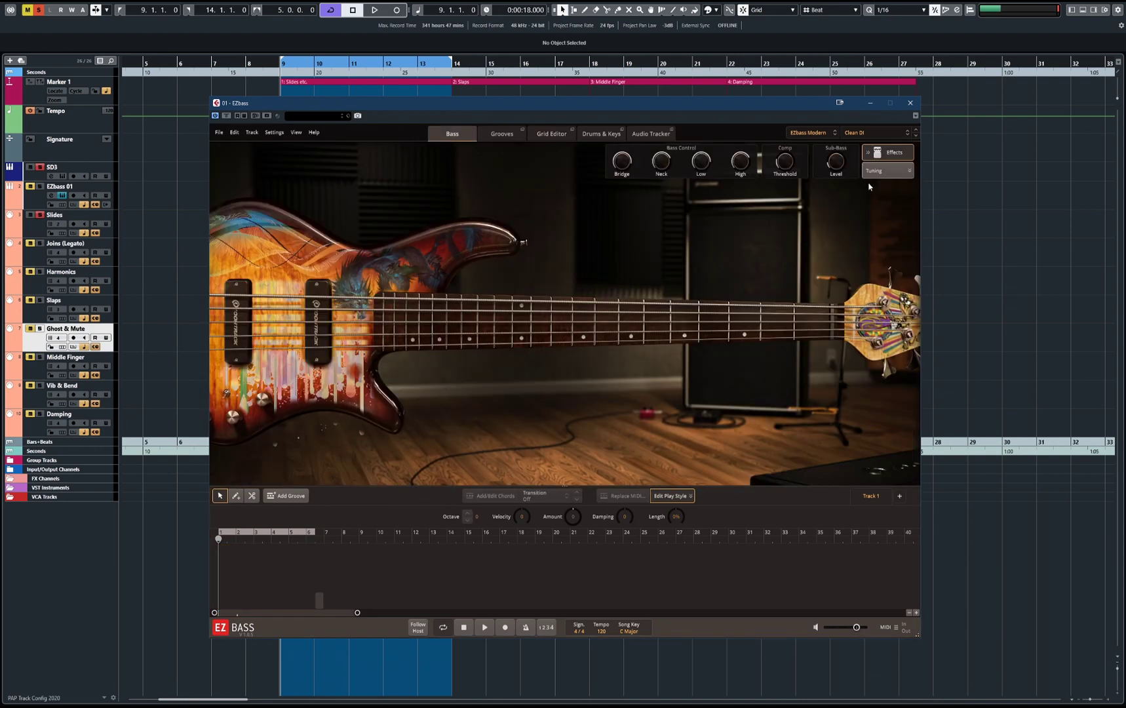
left_click(911, 104)
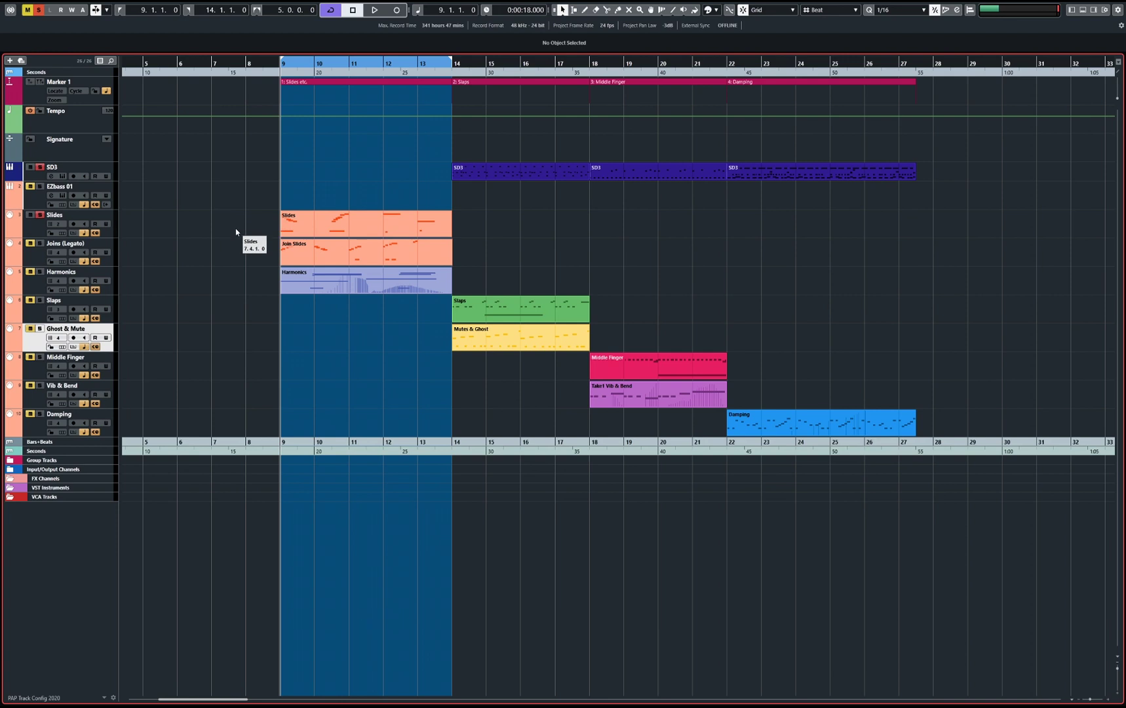
Start playback through the bars 9–14 Slides cycle.
key("space")
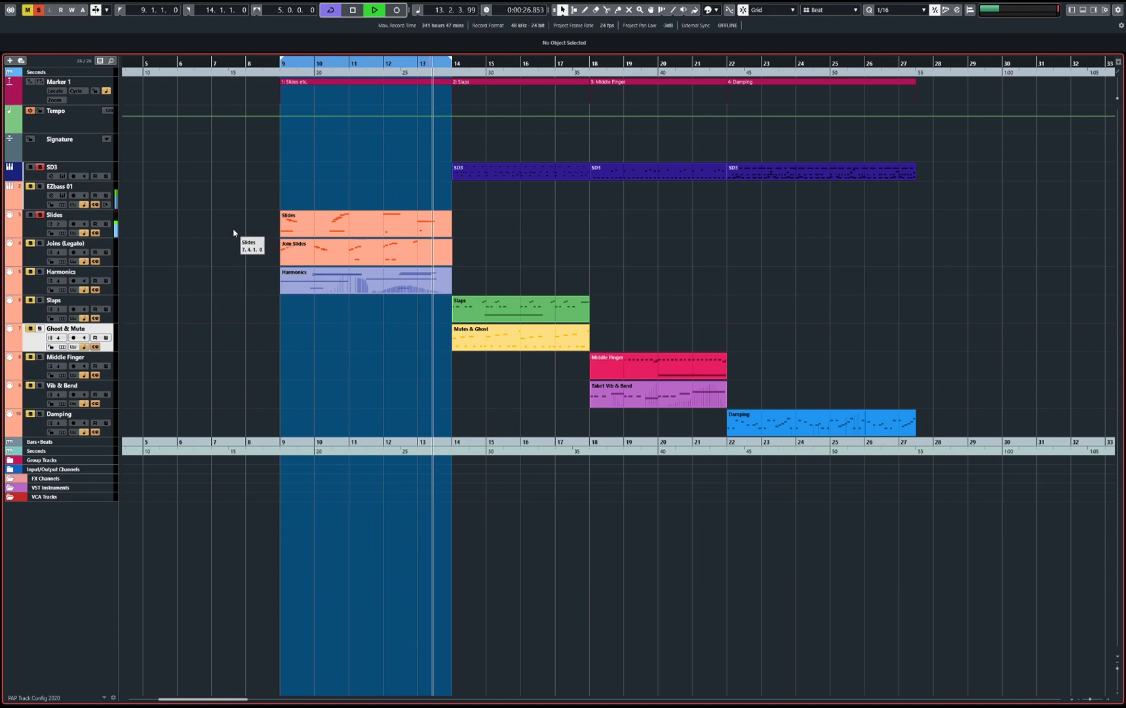
Open the Slides part in the Key Editor, zoom in and audition a selected slide note.
double_click(349, 226)
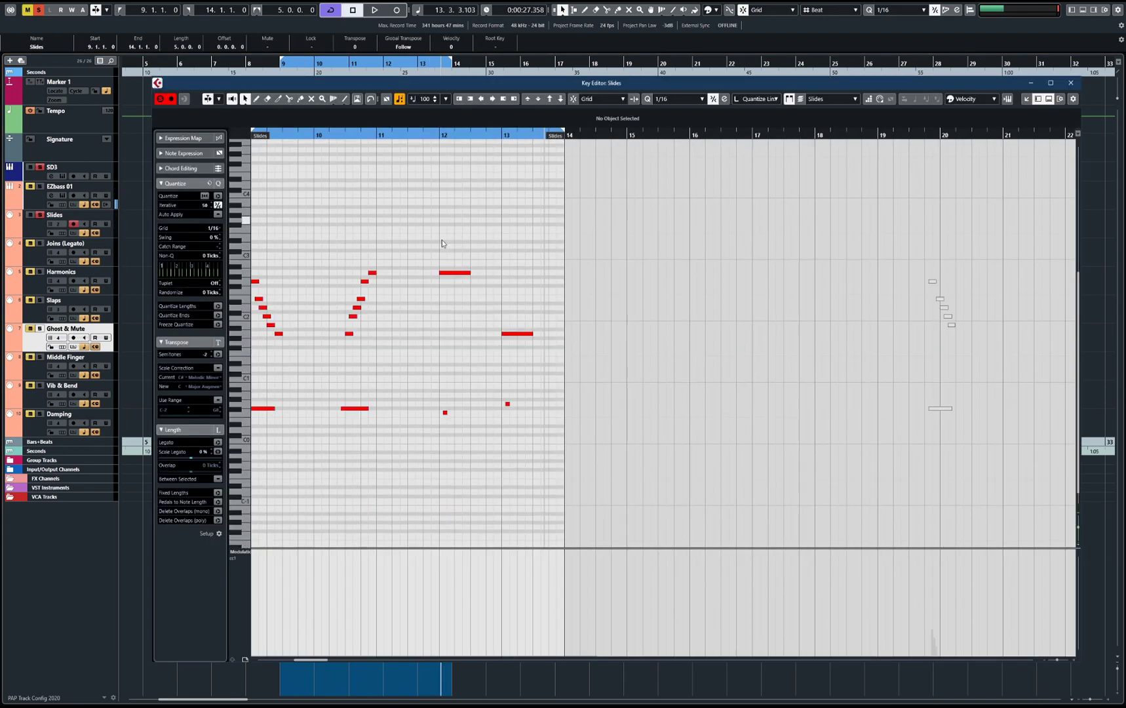
left_click_drag(309, 661, 302, 661)
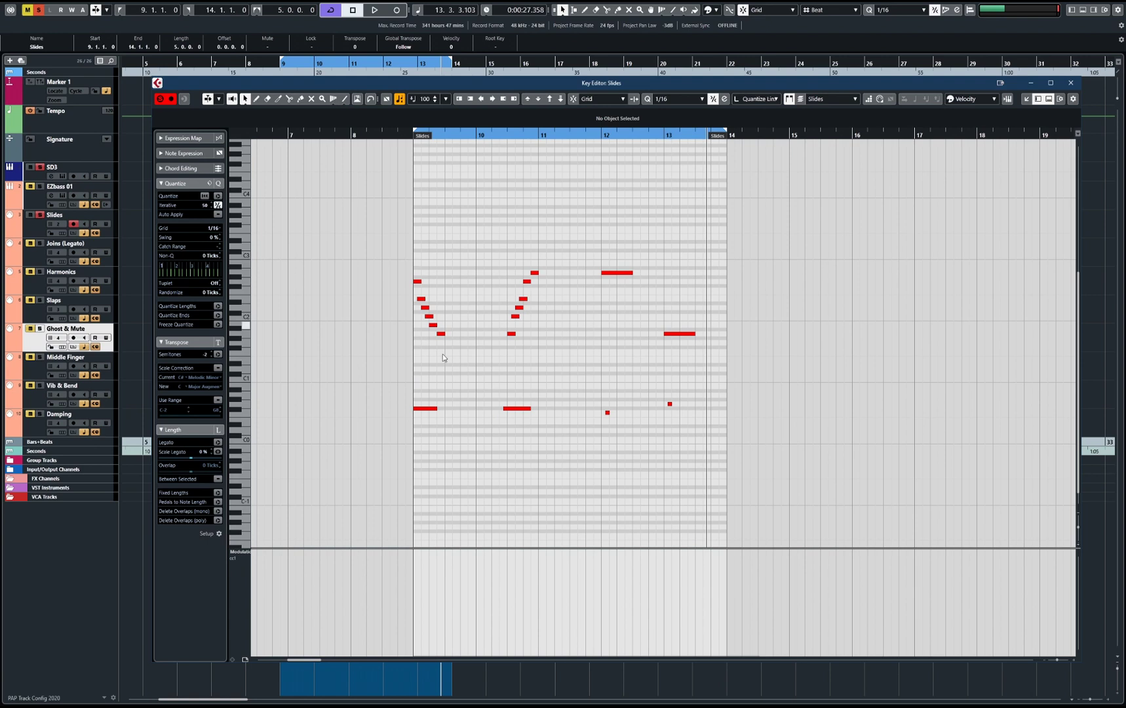
key("space")
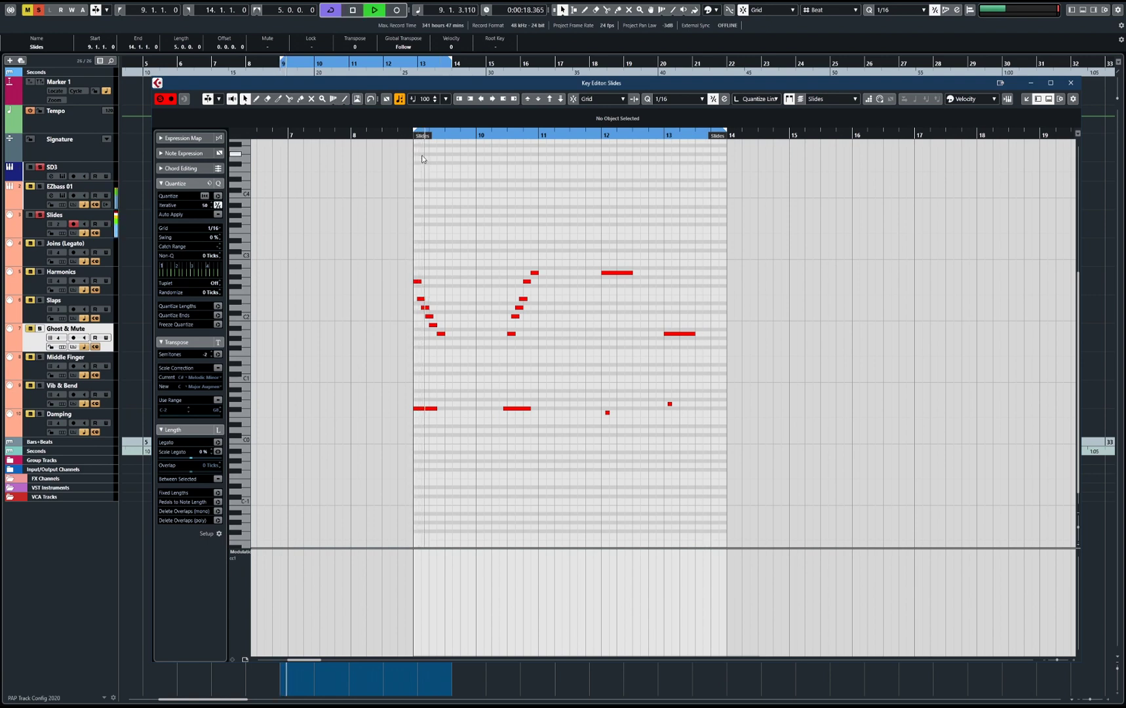
key("space")
left_click(442, 335)
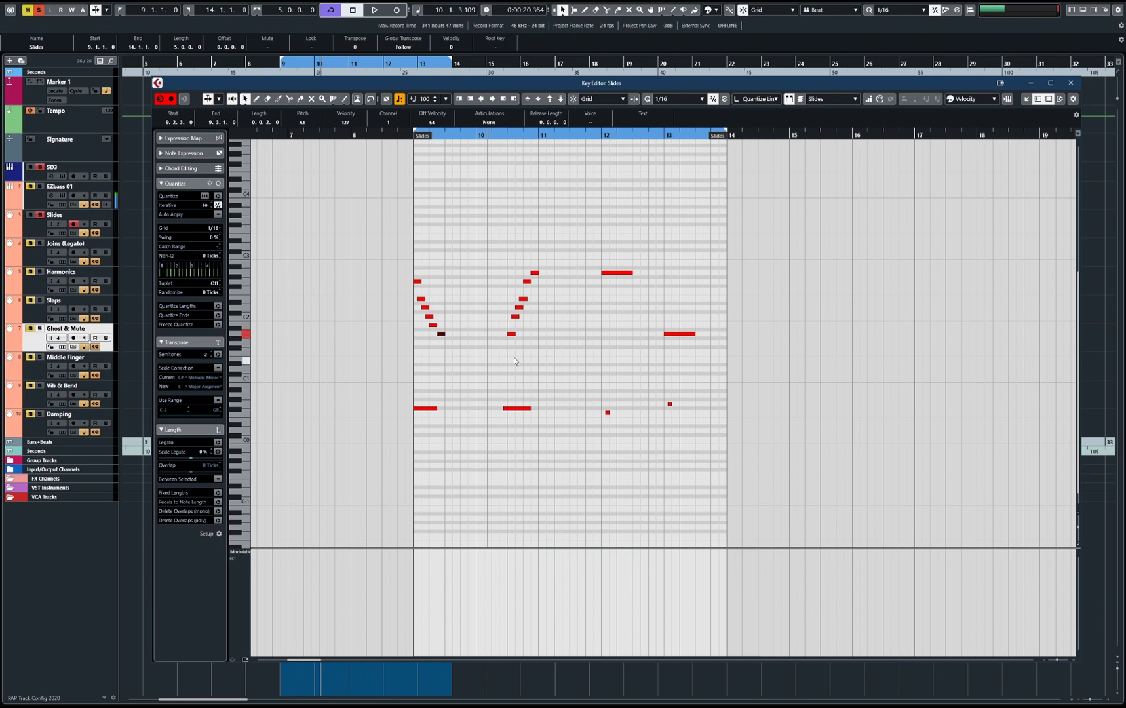
key("space")
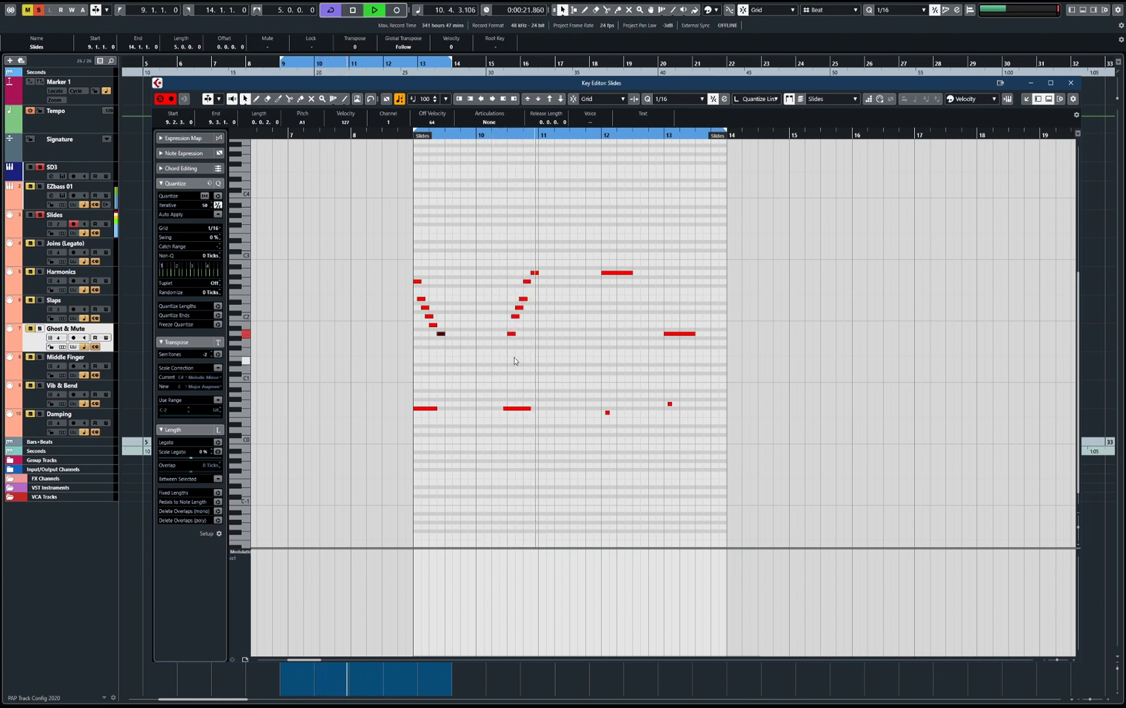
key("h")
key("h")
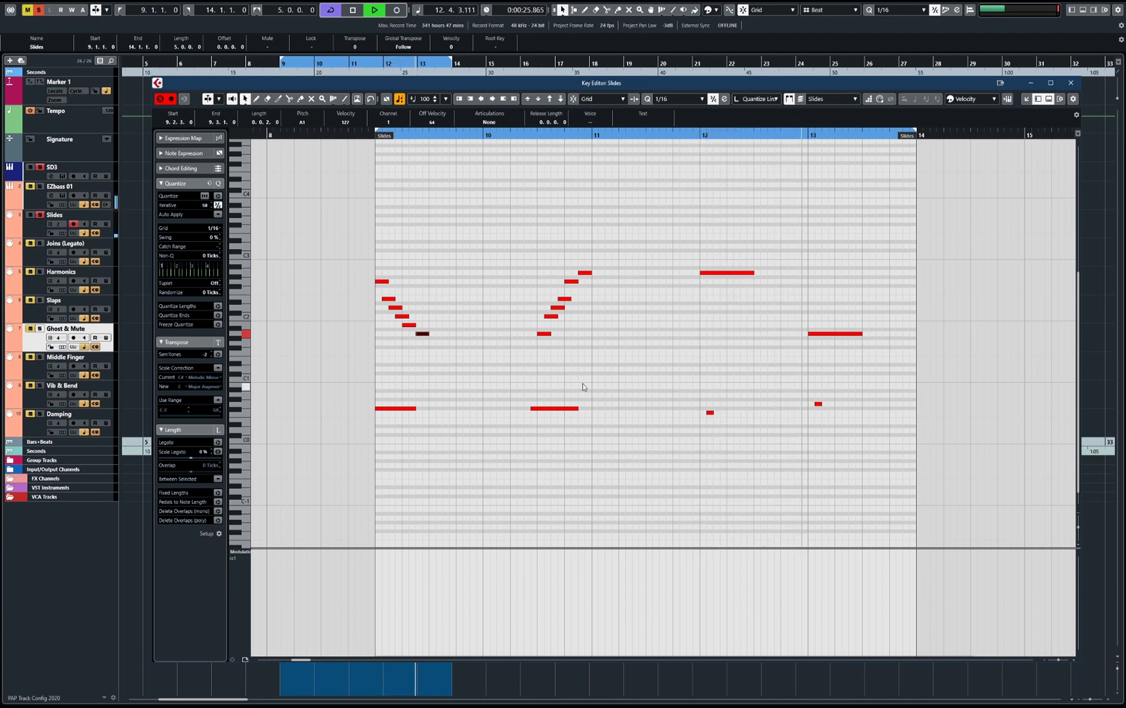
key("space")
left_click(454, 387)
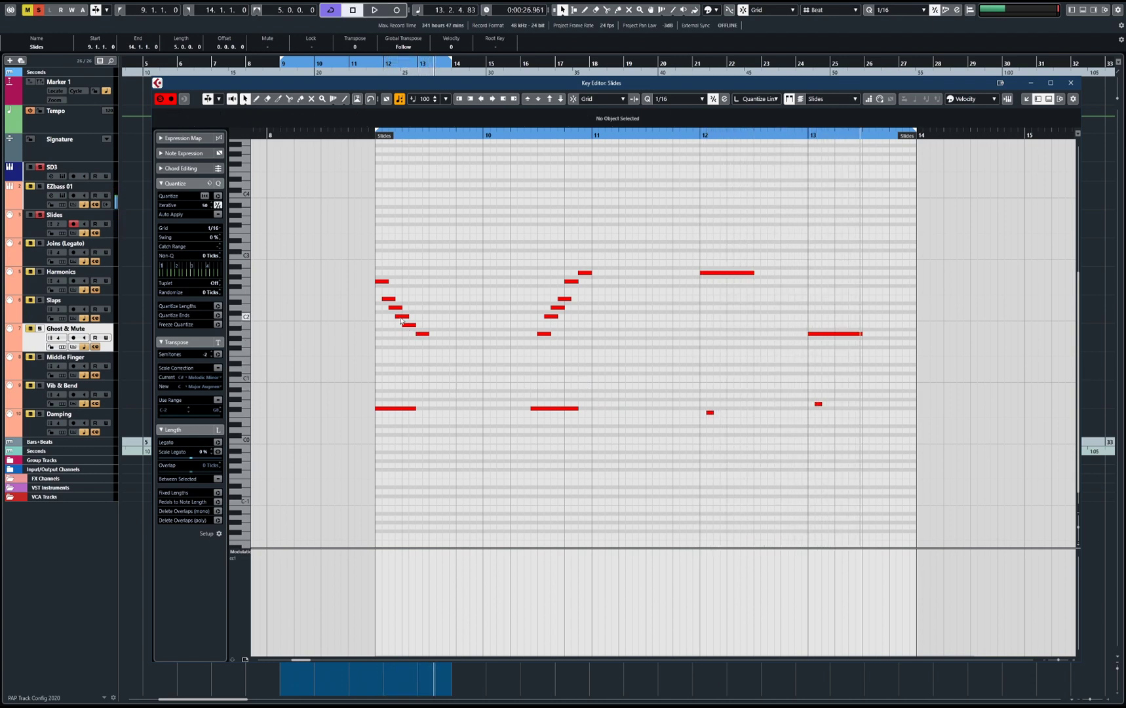
Delete the long low note at bar 9 during playback, then restore it with undo.
left_click(389, 410)
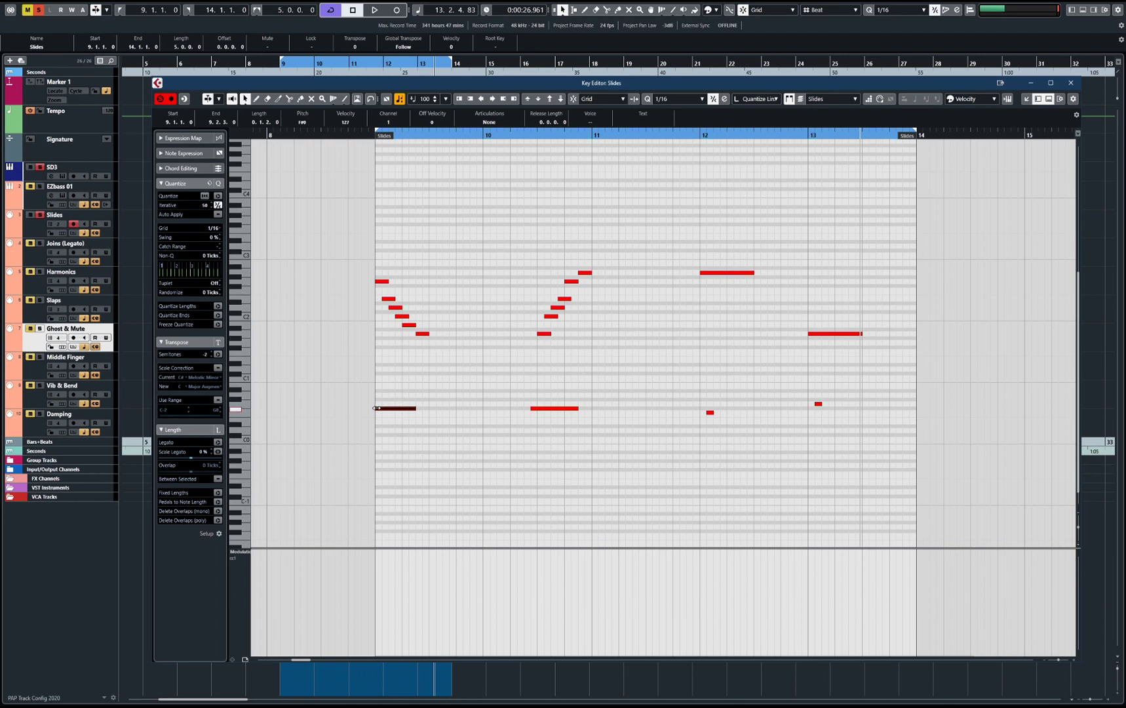
left_click(422, 334)
key("space")
left_click_drag(390, 387, 427, 472)
key("Delete")
key("space")
key("space")
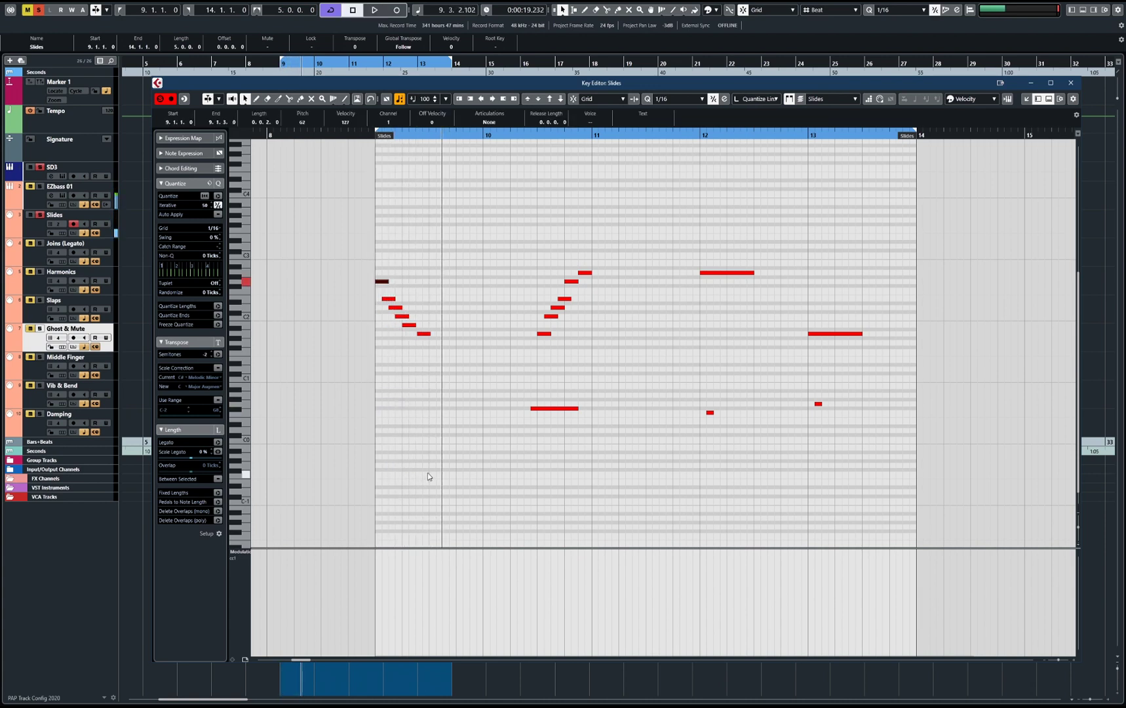
key("space")
key("ctrl+z")
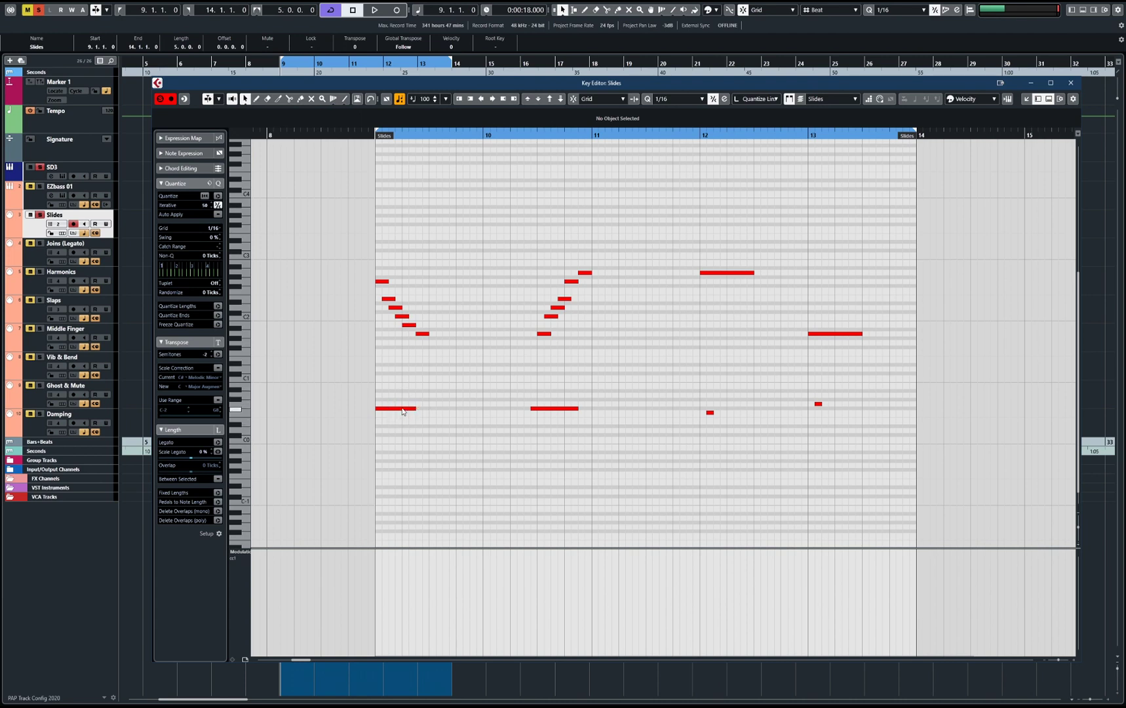
left_click(404, 410)
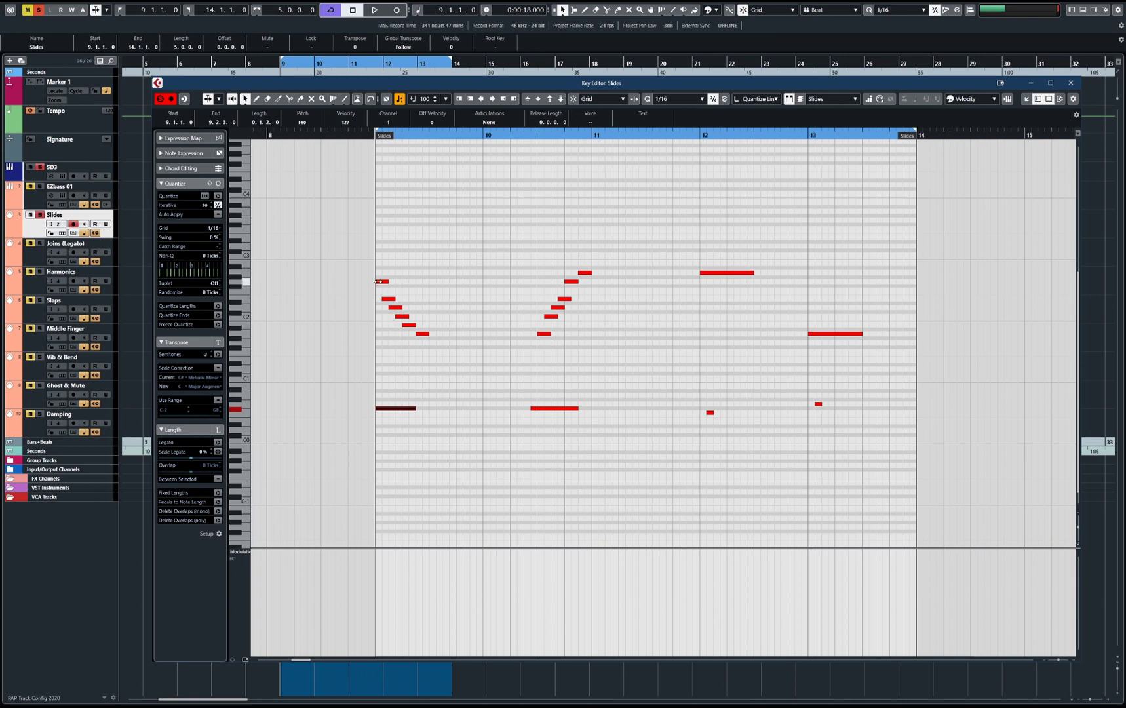
scroll(382, 284, "up", 3)
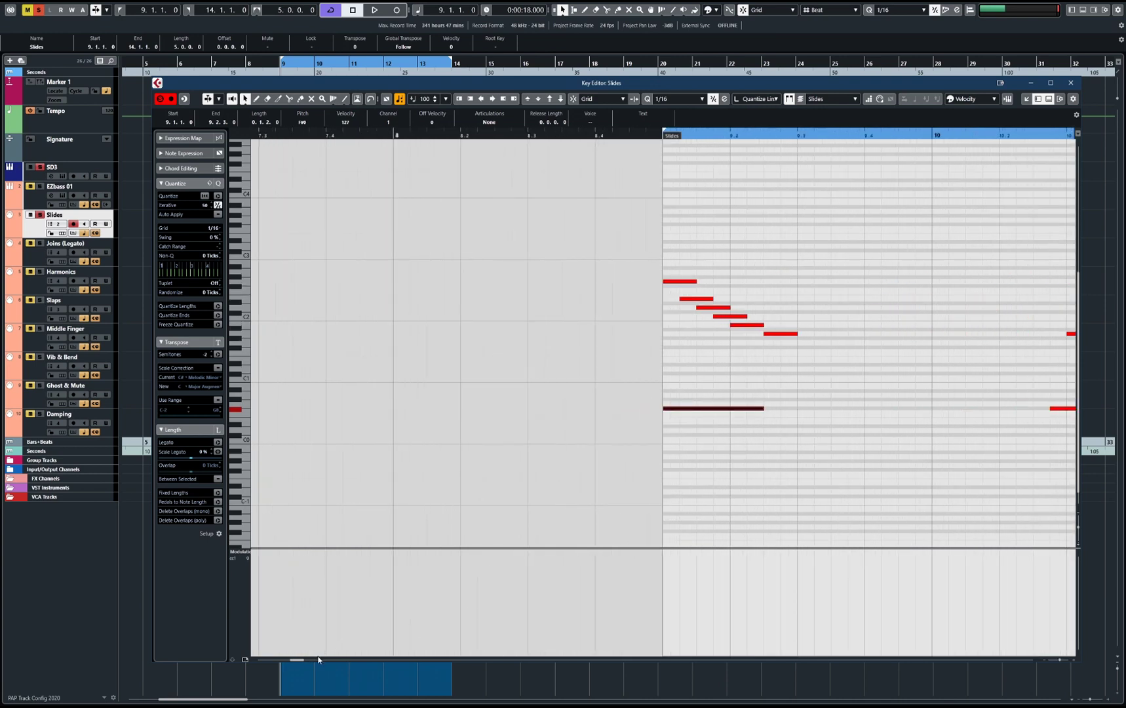
left_click_drag(300, 659, 308, 659)
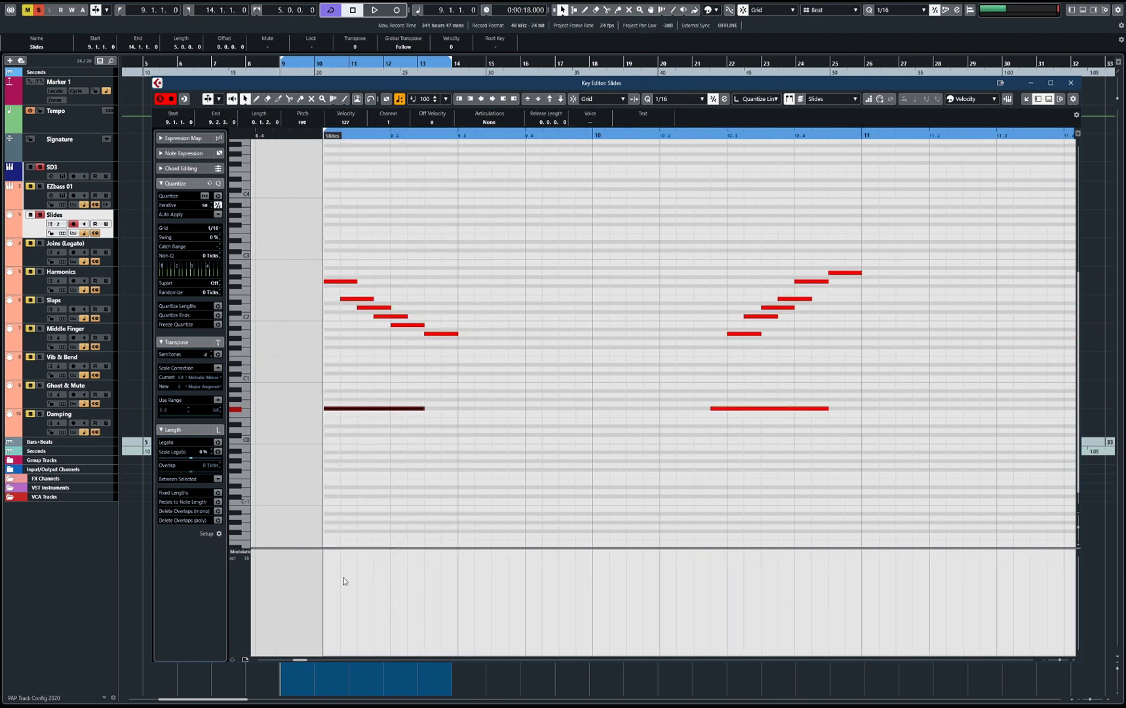
Audition the rising slide run from bar 10, selecting its long low and top notes.
left_click(435, 333)
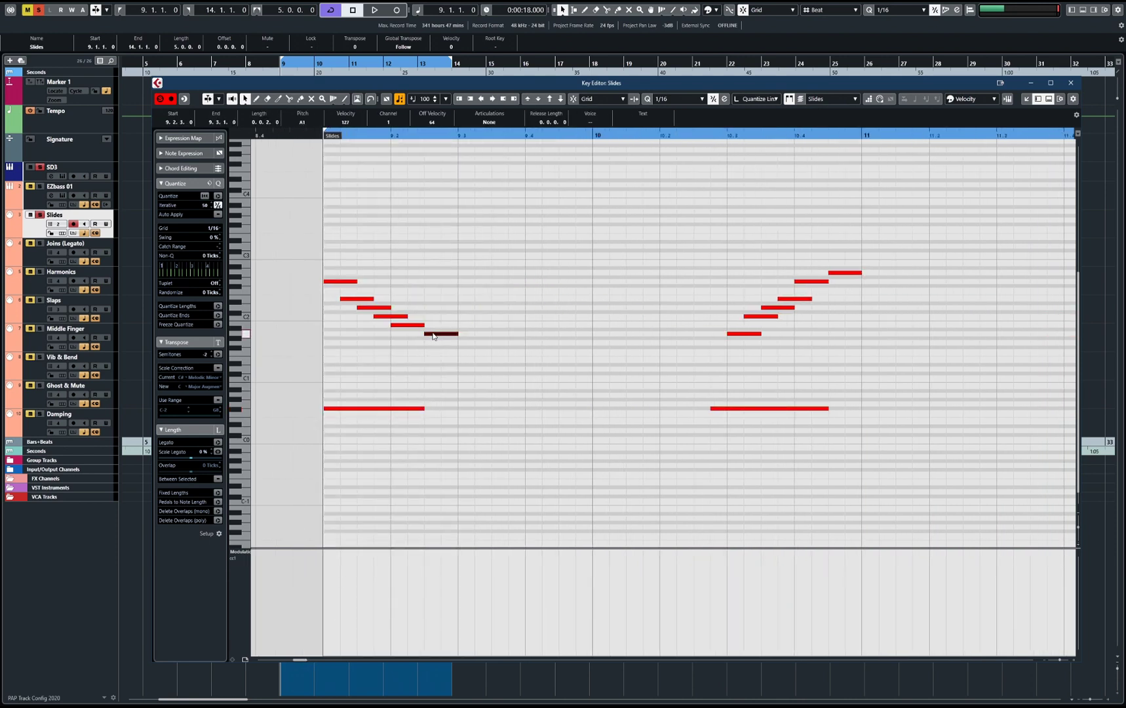
left_click(463, 362)
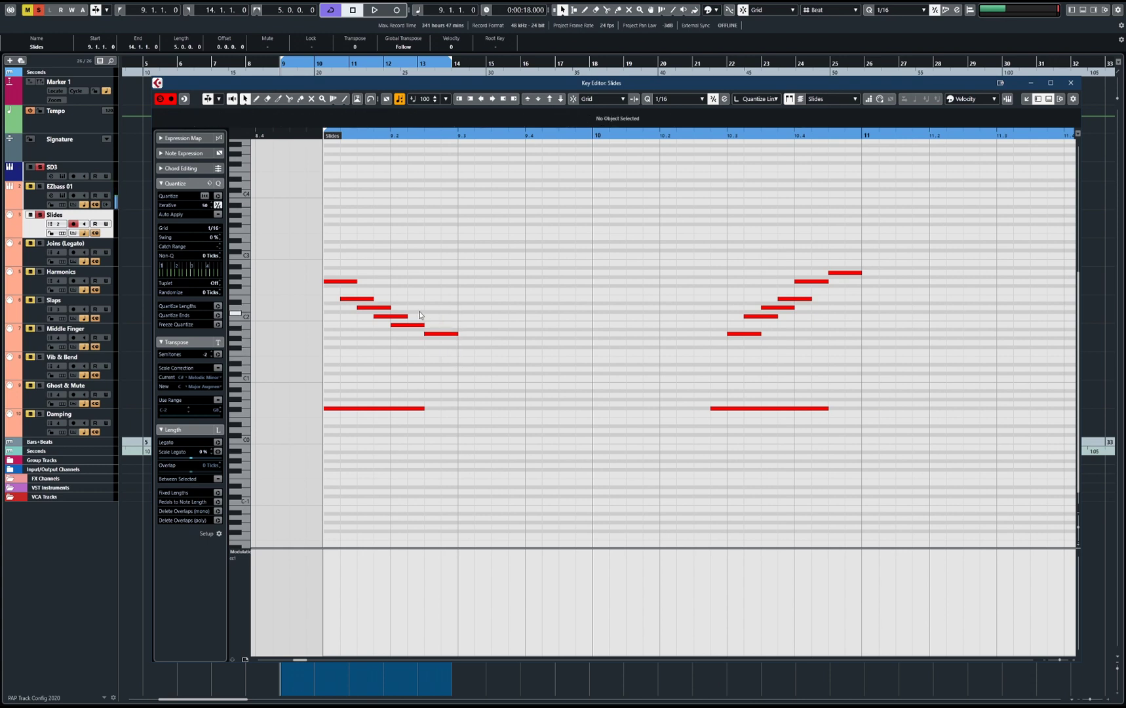
key("space")
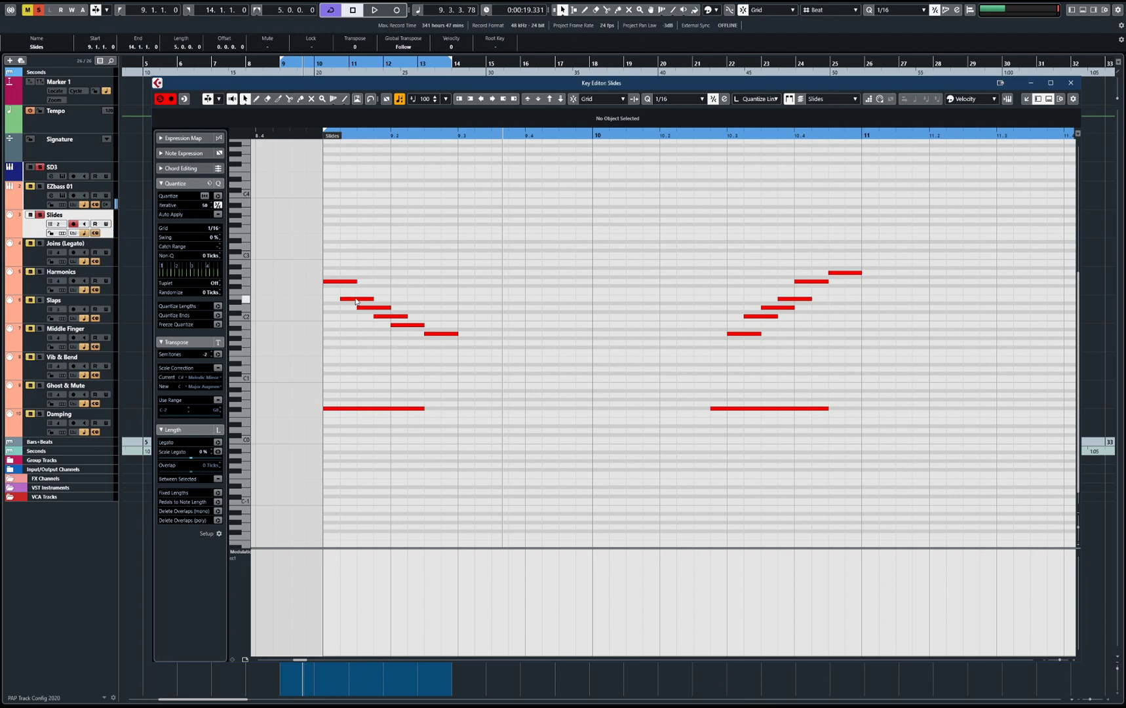
left_click(306, 663)
left_click(384, 136)
key("space")
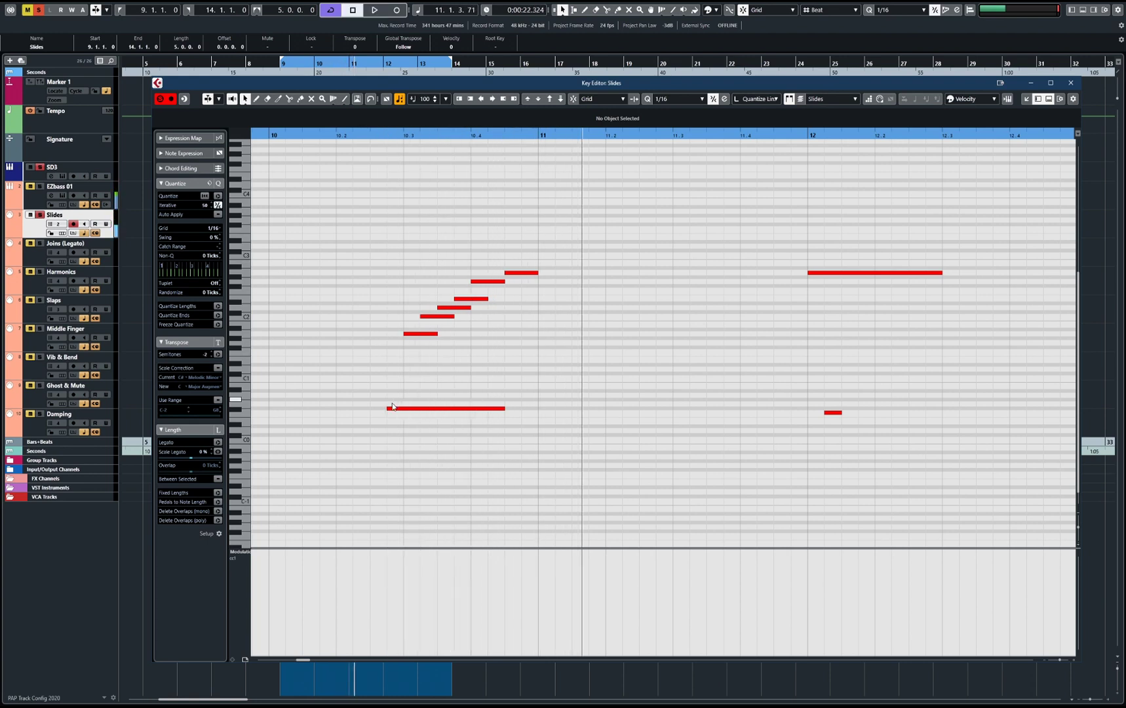
left_click(393, 408)
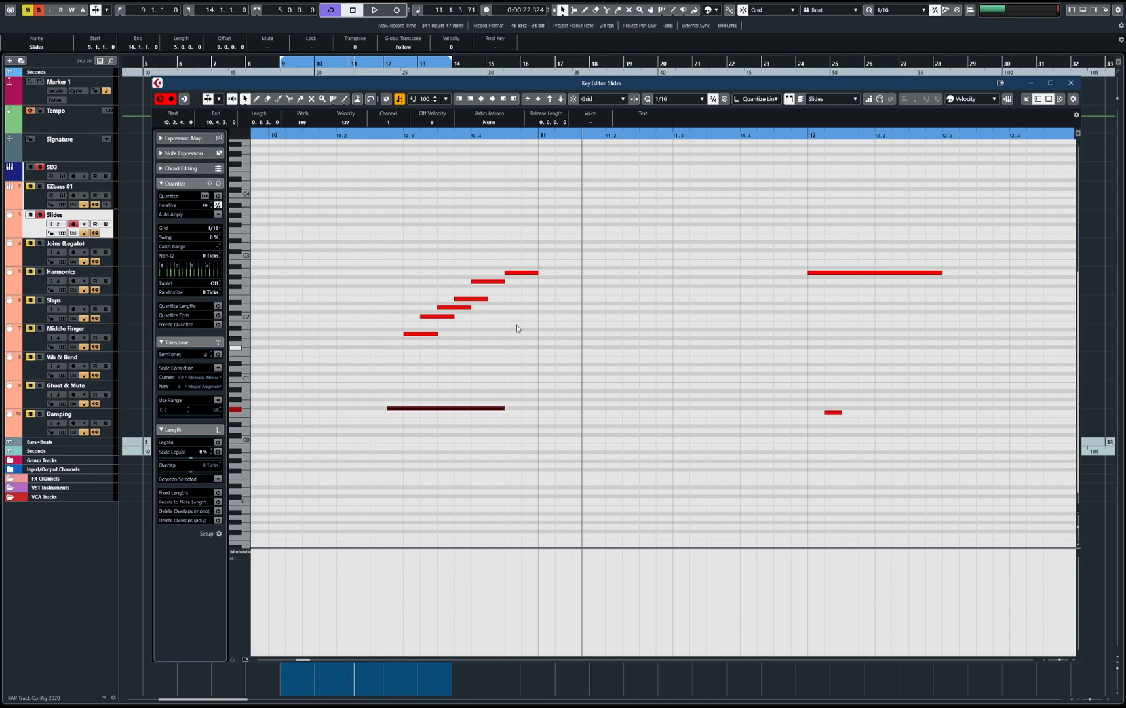
left_click(521, 274)
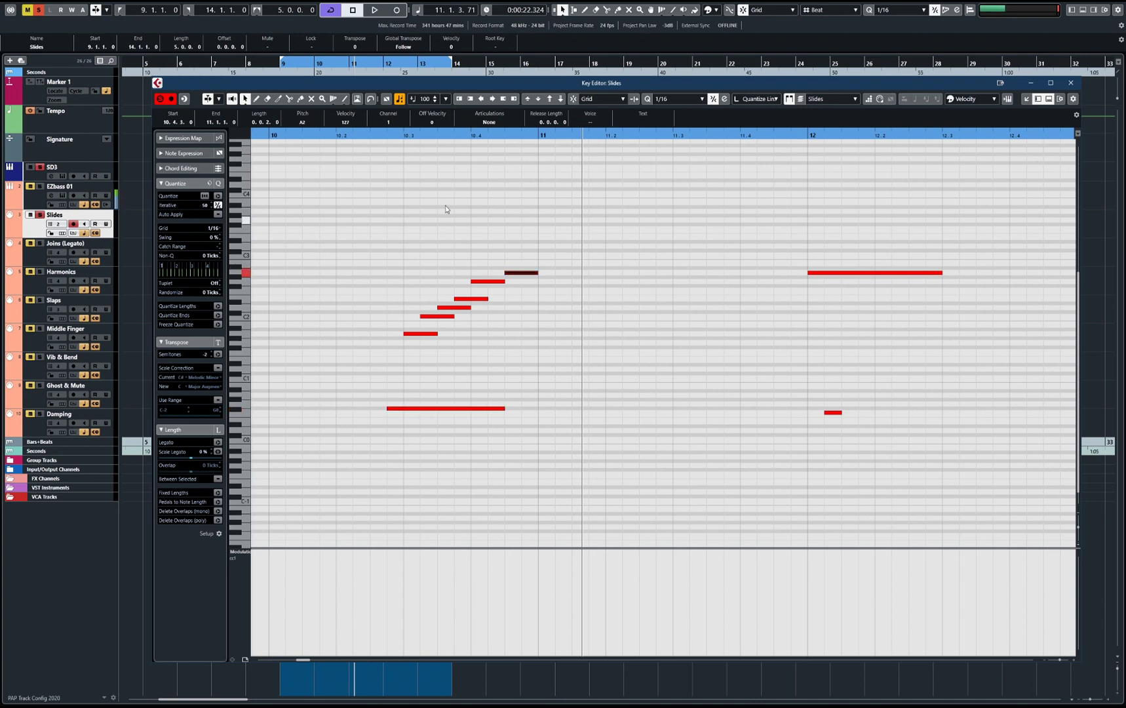
left_click(378, 138)
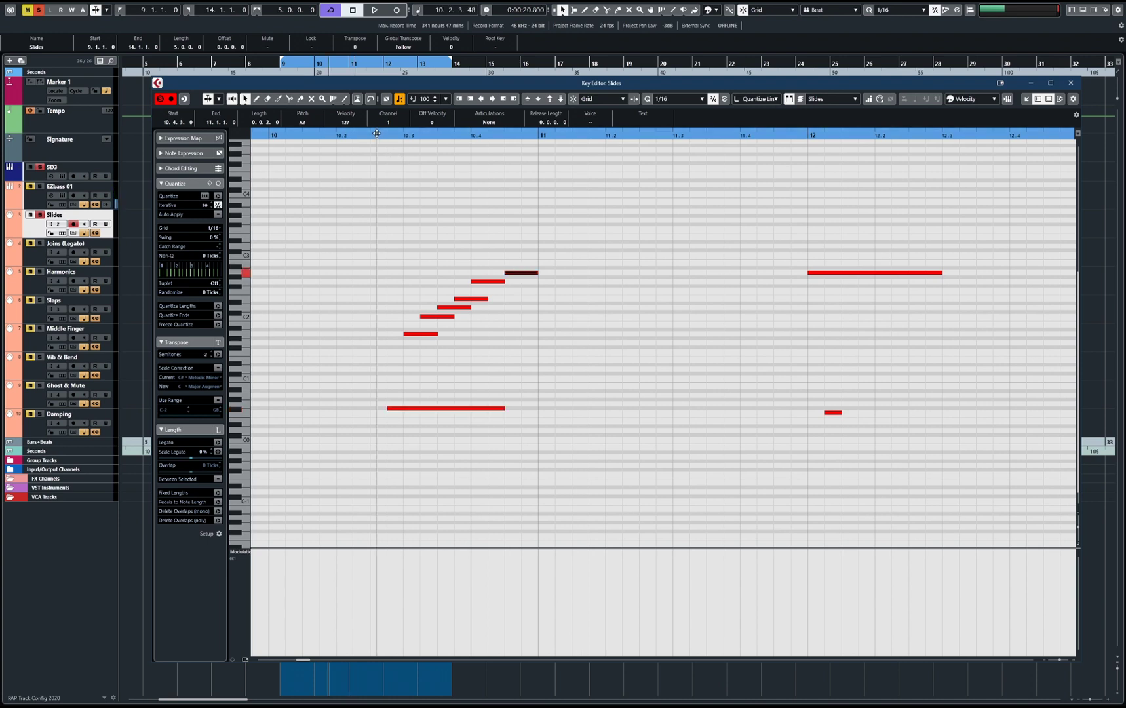
key("space")
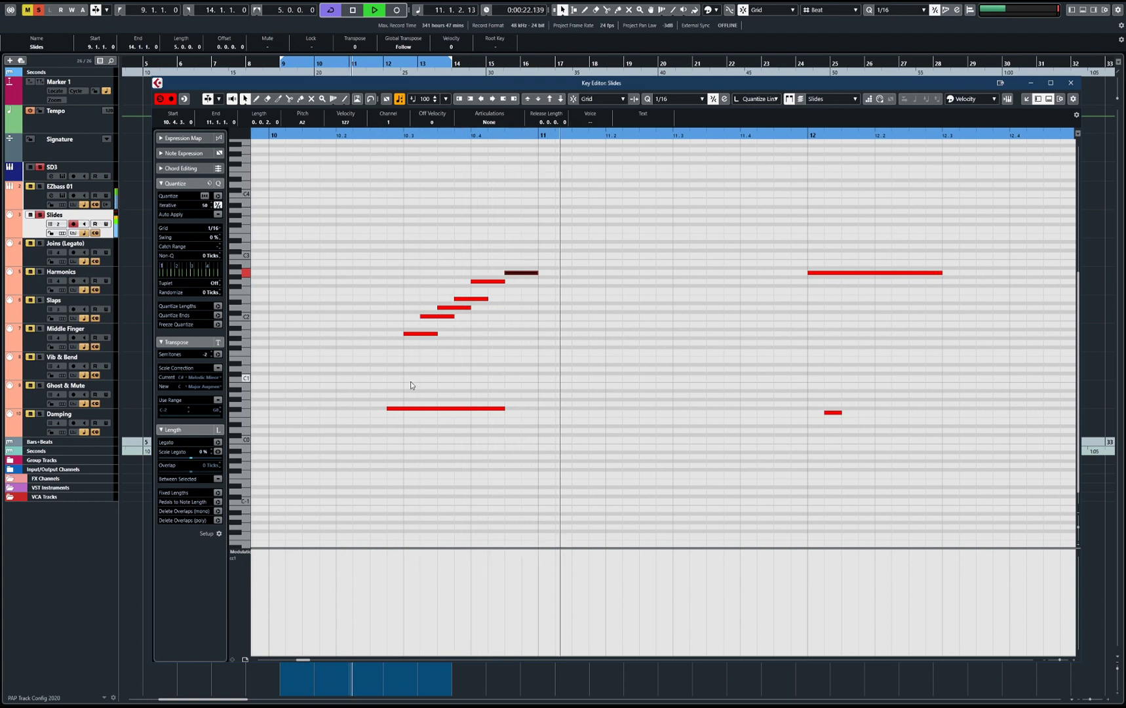
key("space")
Delete the long low note under the slide, hear the run without it, then undo.
key("Down")
key("Delete")
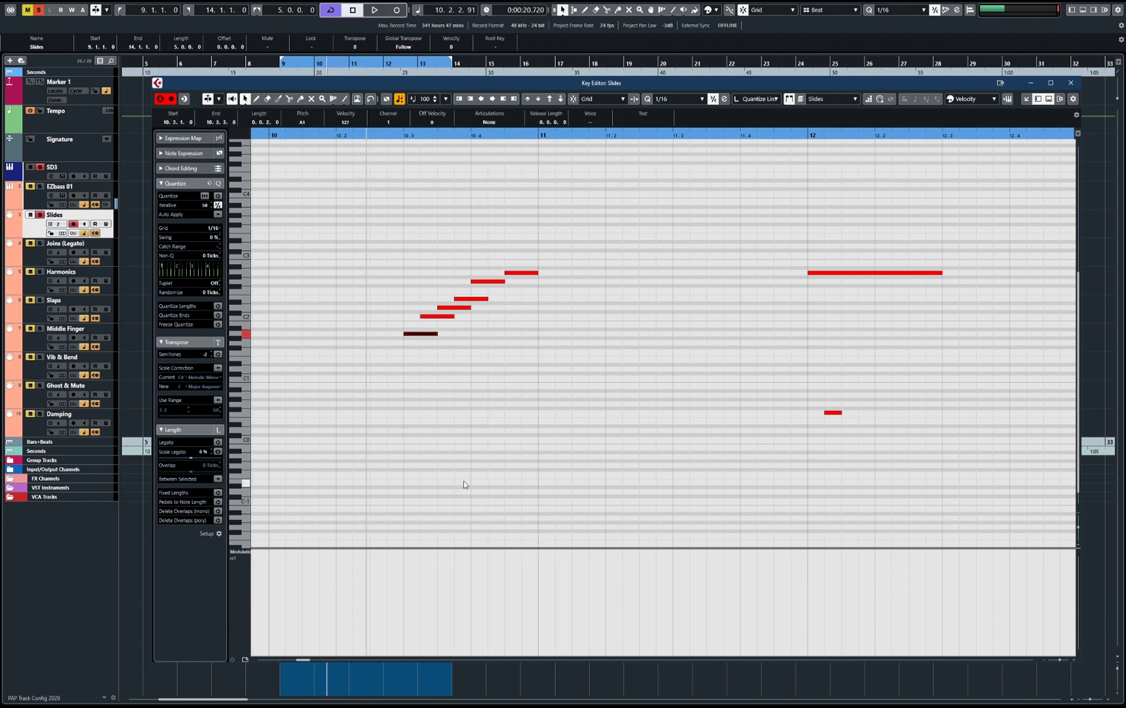
key("space")
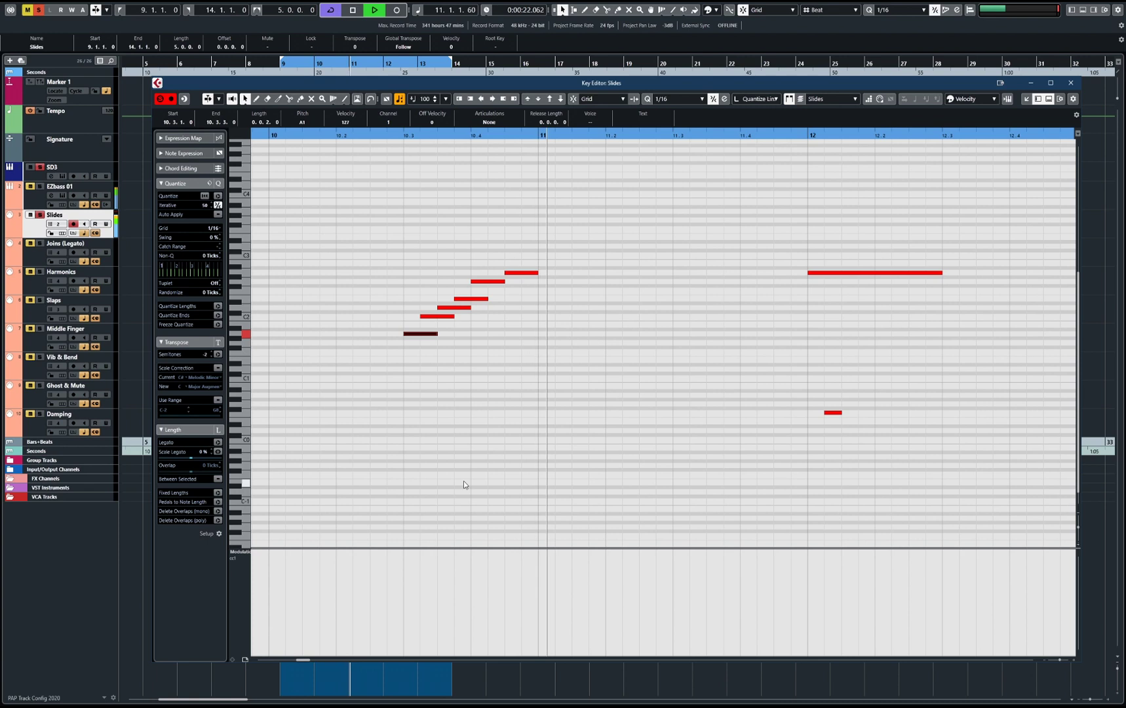
key("space")
key("ctrl+z")
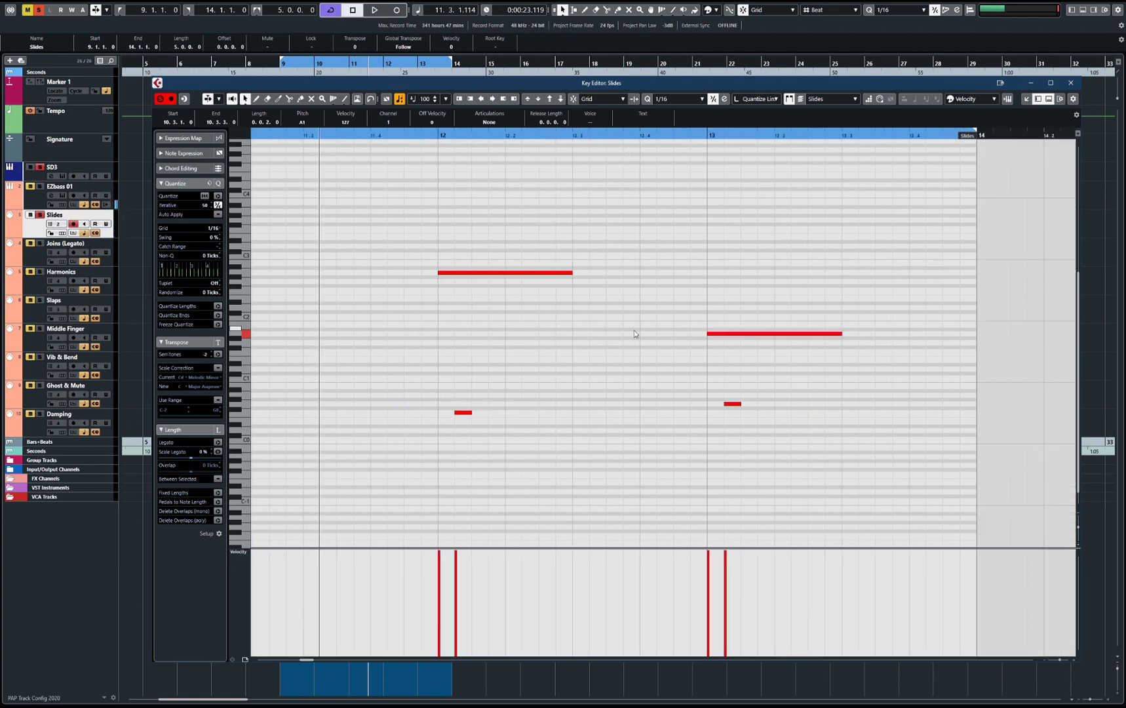
key("space")
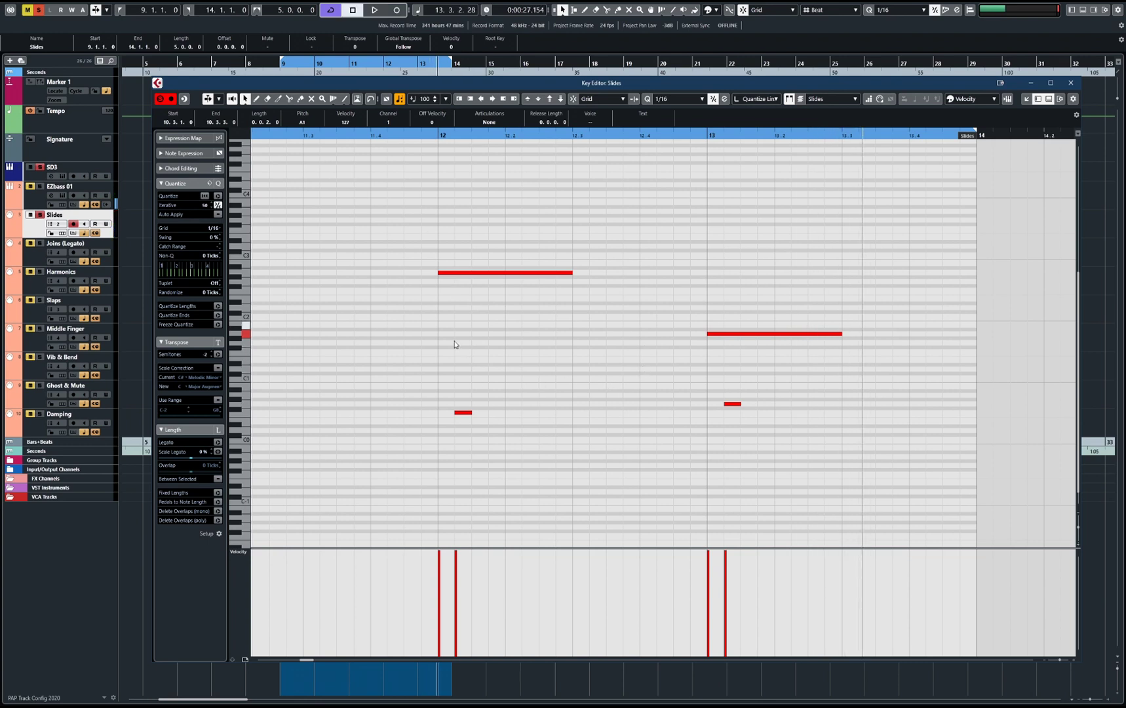
Delete the two short low notes after bar 12, audition, undo, and close the Key Editor.
left_click(458, 274)
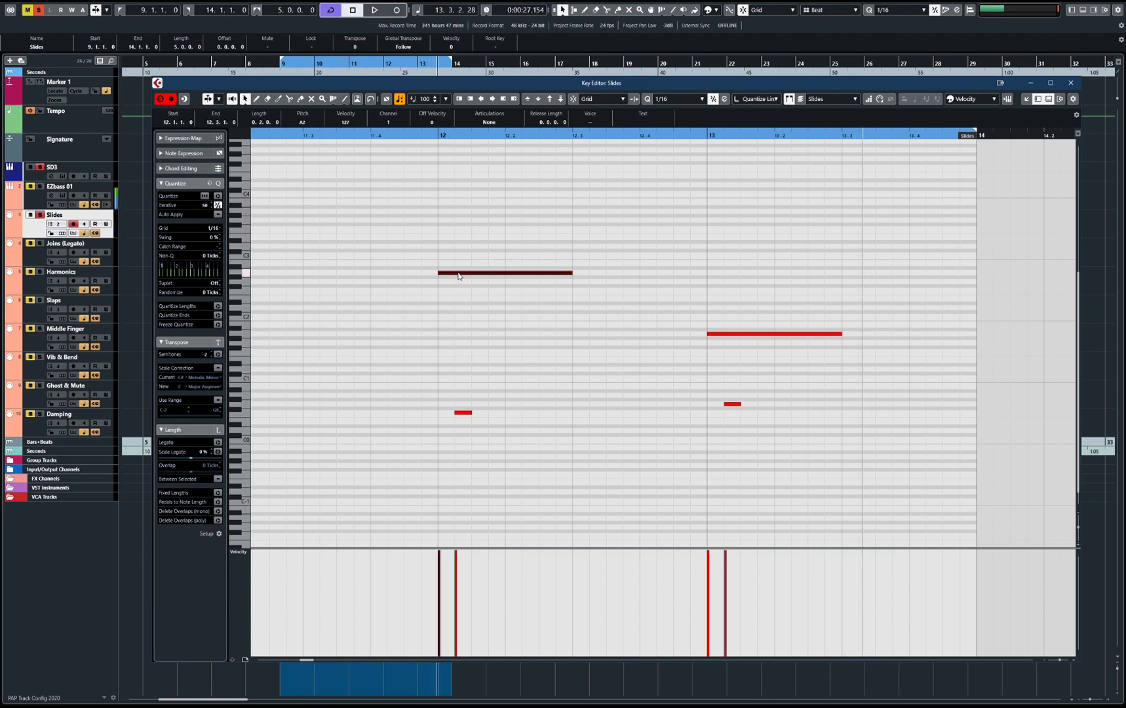
left_click(459, 418)
left_click(460, 413)
key("space")
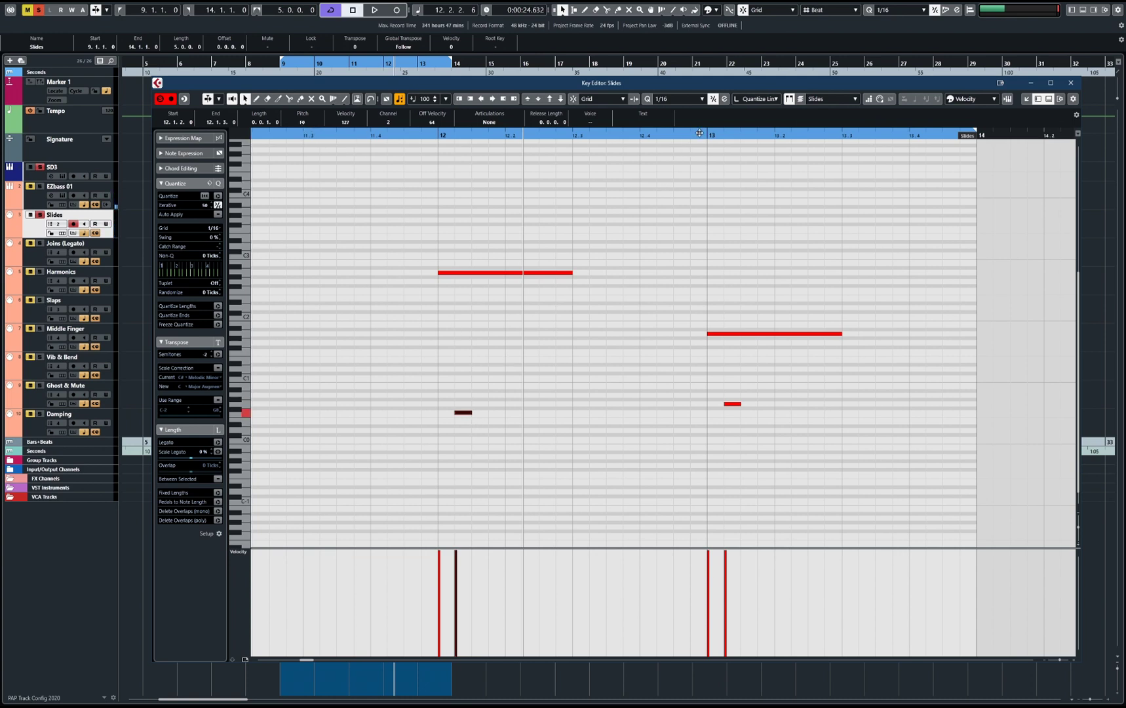
mouse_move(722, 383)
left_mouse_down()
mouse_move(761, 435)
mouse_move(763, 466)
left_mouse_up()
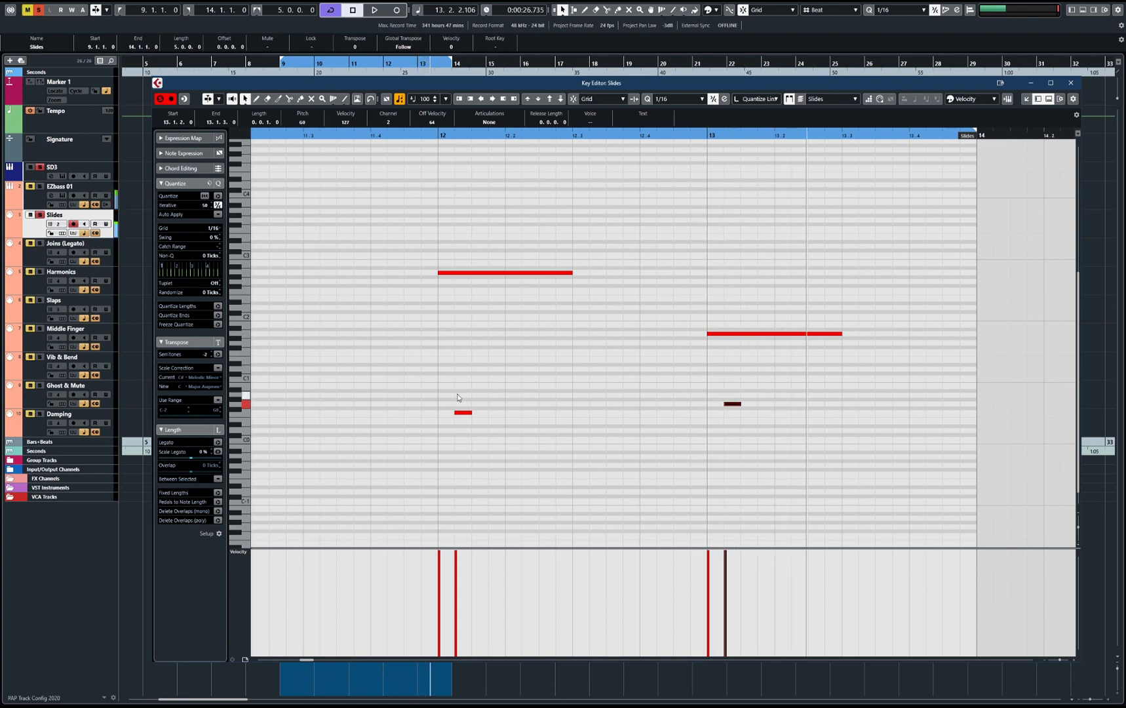
left_click_drag(452, 390, 762, 502)
key("Delete")
key("space")
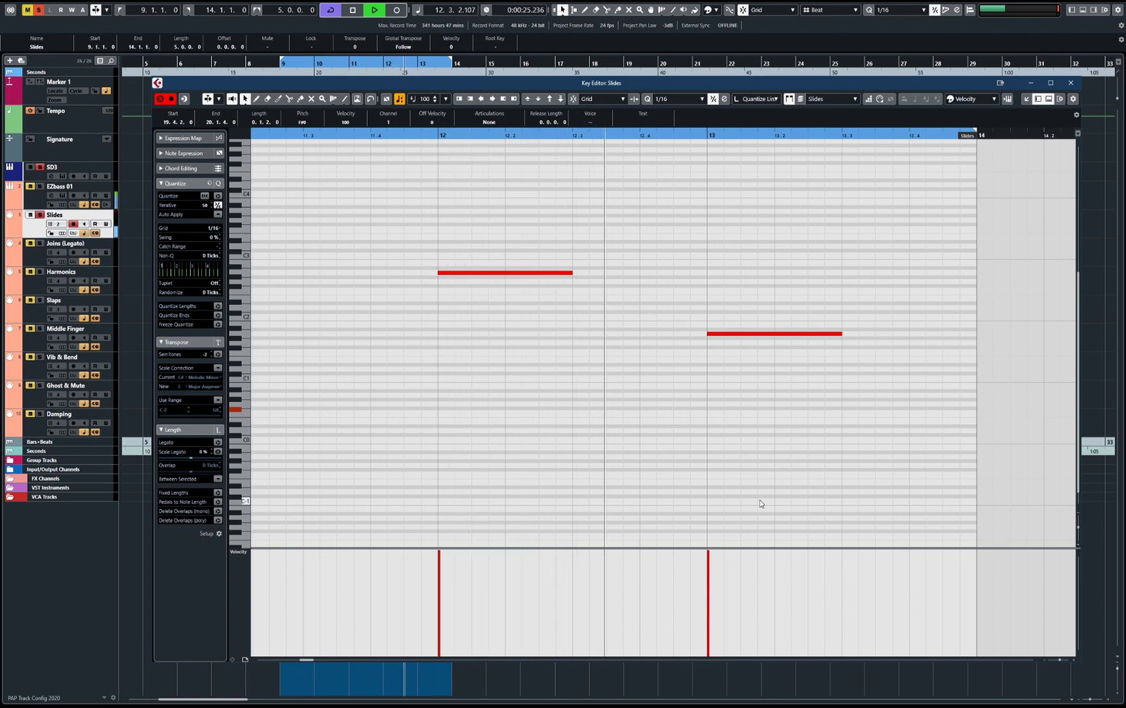
key("space")
key("ctrl+z")
key("space")
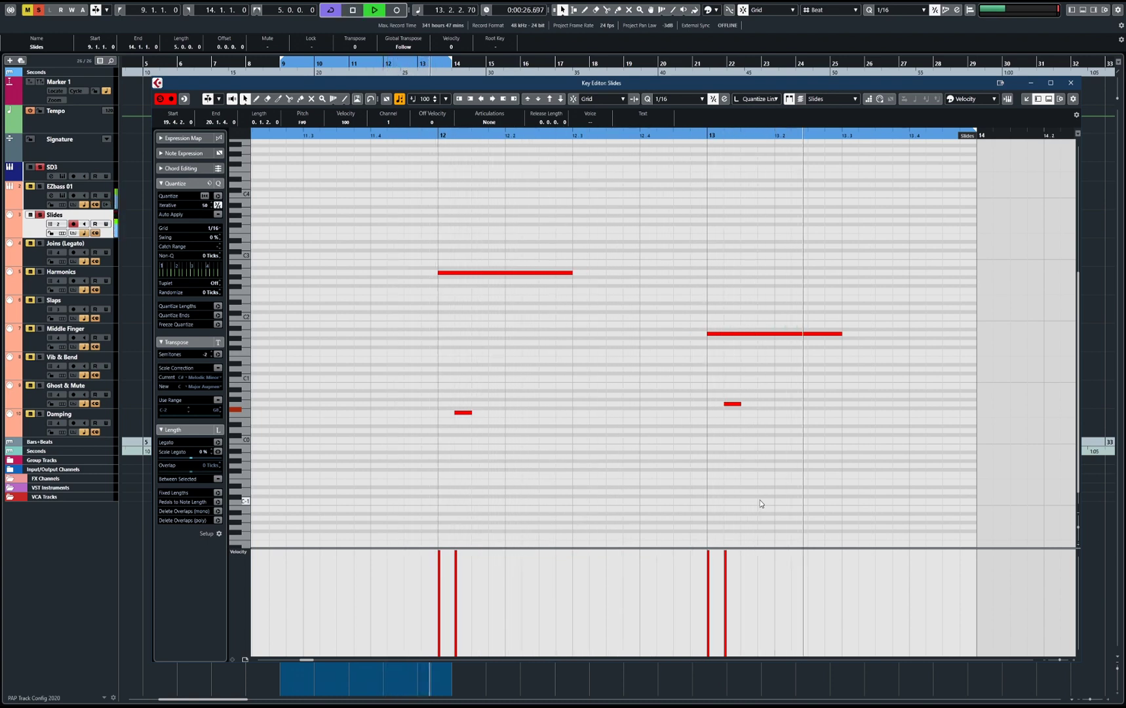
key("Return")
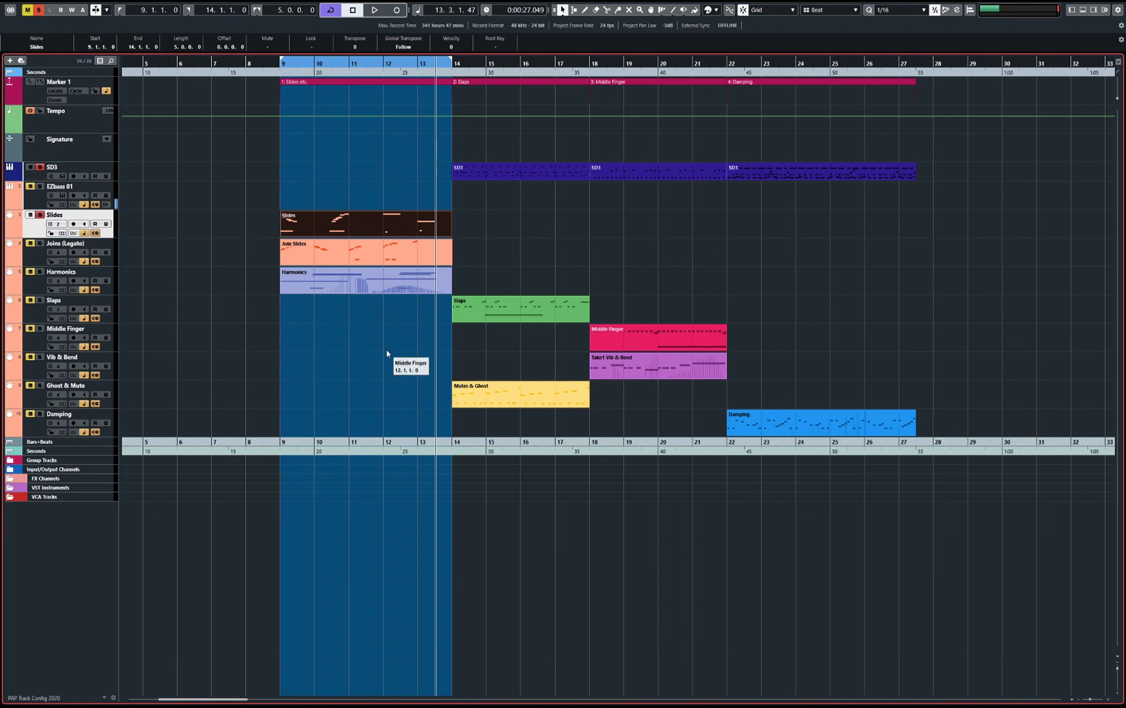
left_click(386, 350)
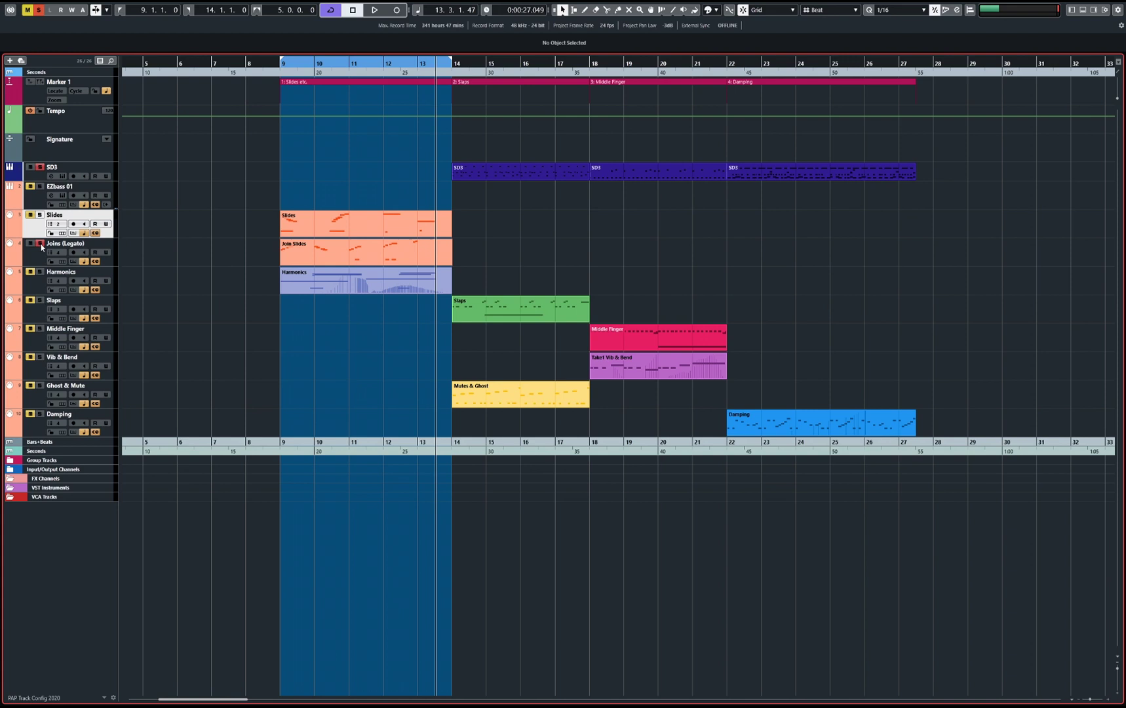
double_click(332, 257)
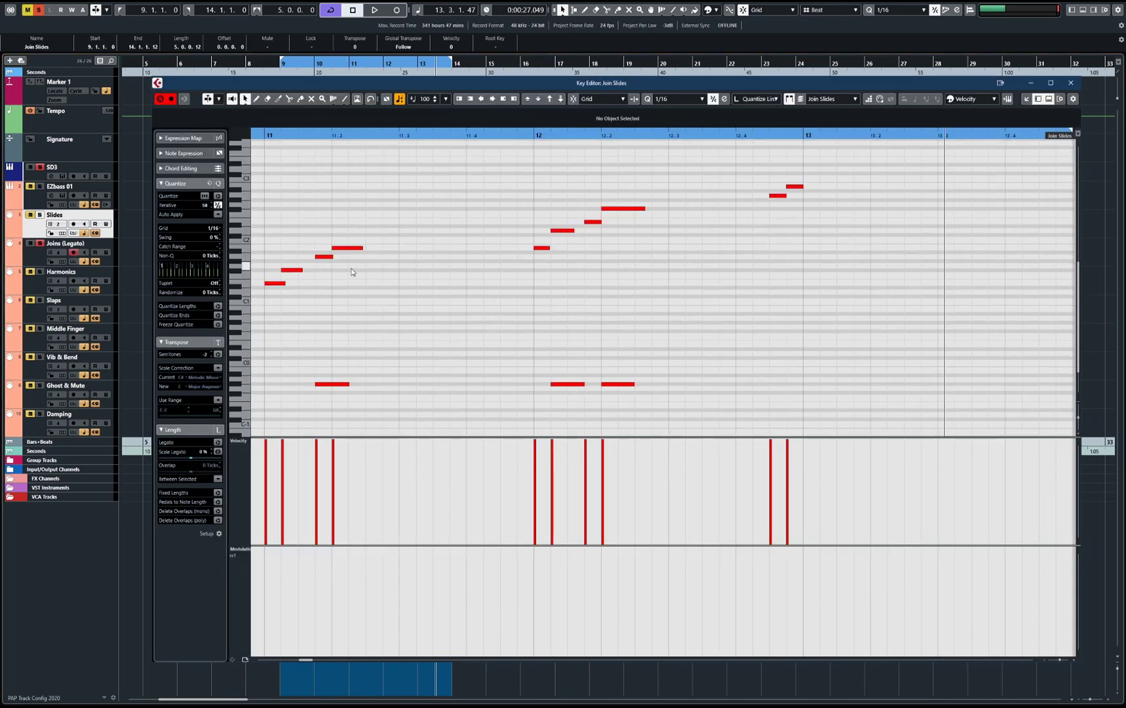
left_click(264, 135)
key("space")
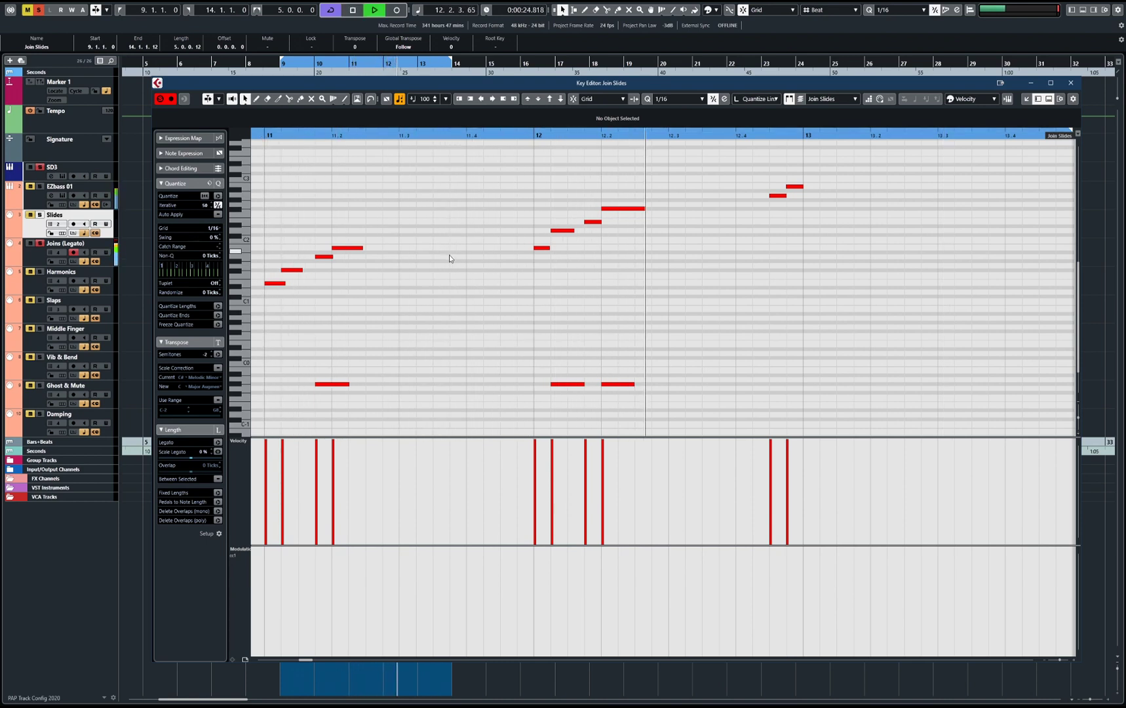
key("space")
key("Return")
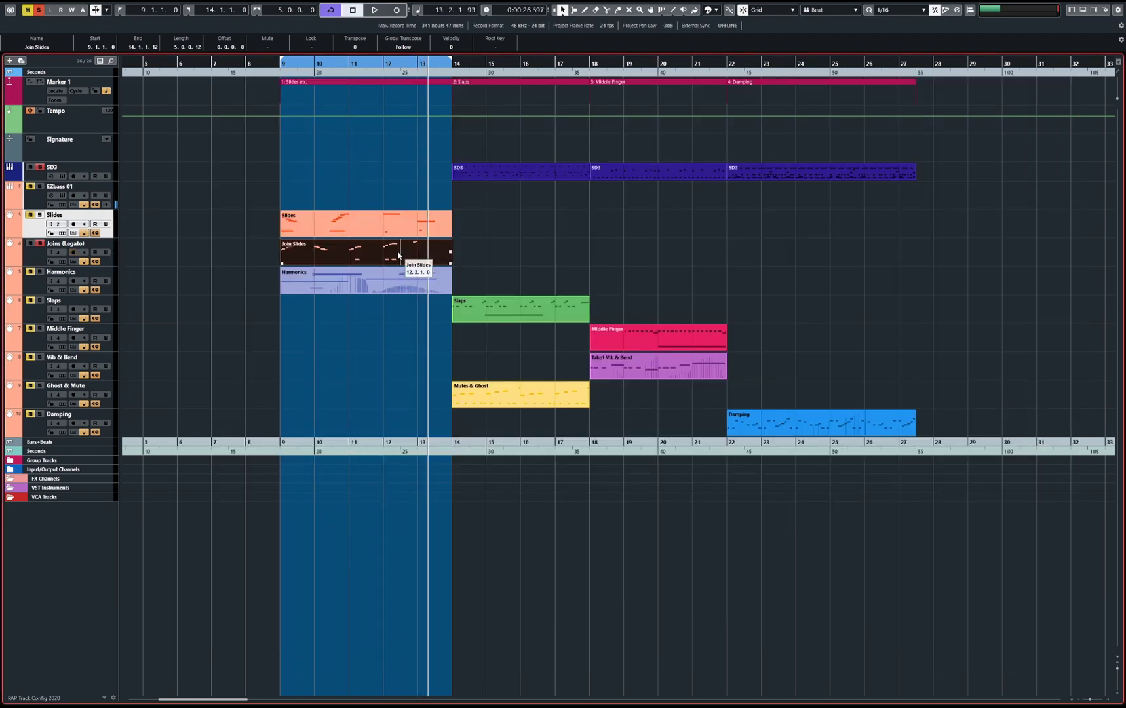
key("space")
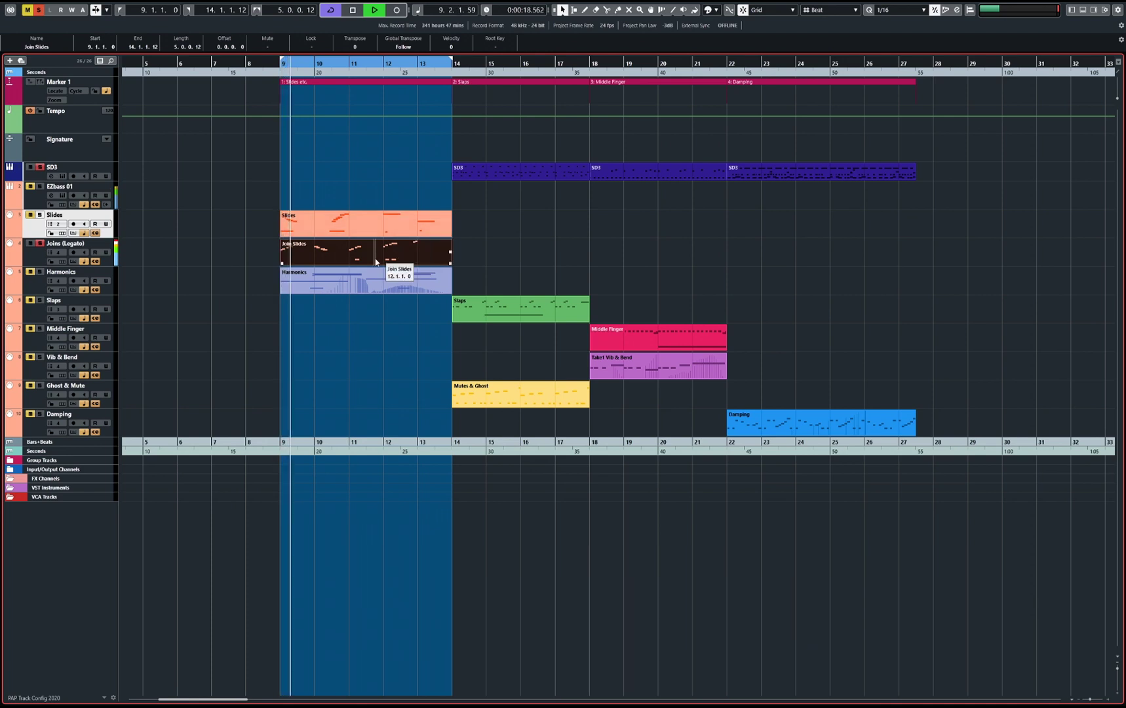
double_click(364, 261)
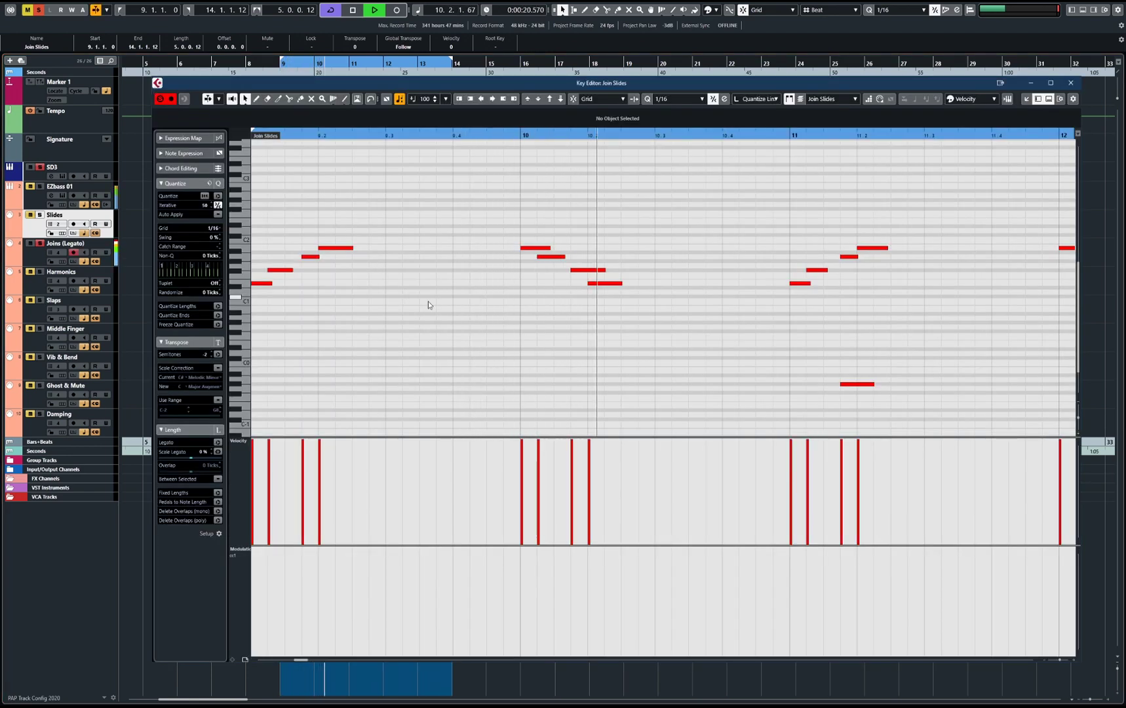
scroll(460, 312, "down", 3)
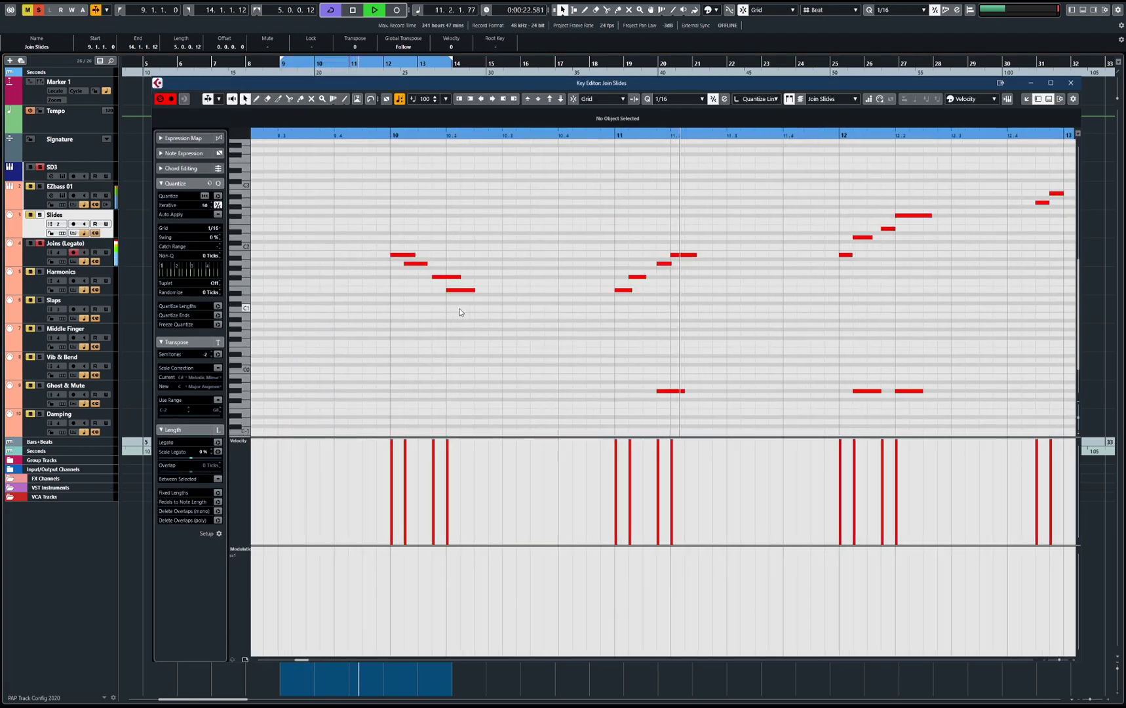
scroll(460, 312, "down", 3)
scroll(460, 312, "down", 1)
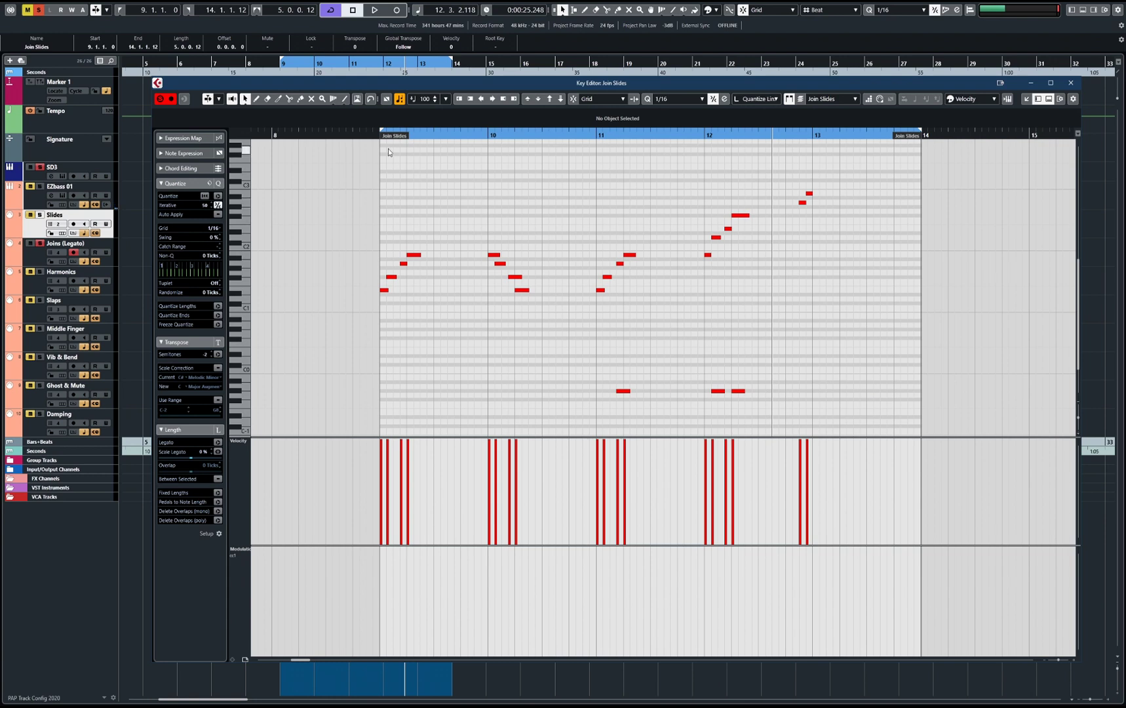
key("space")
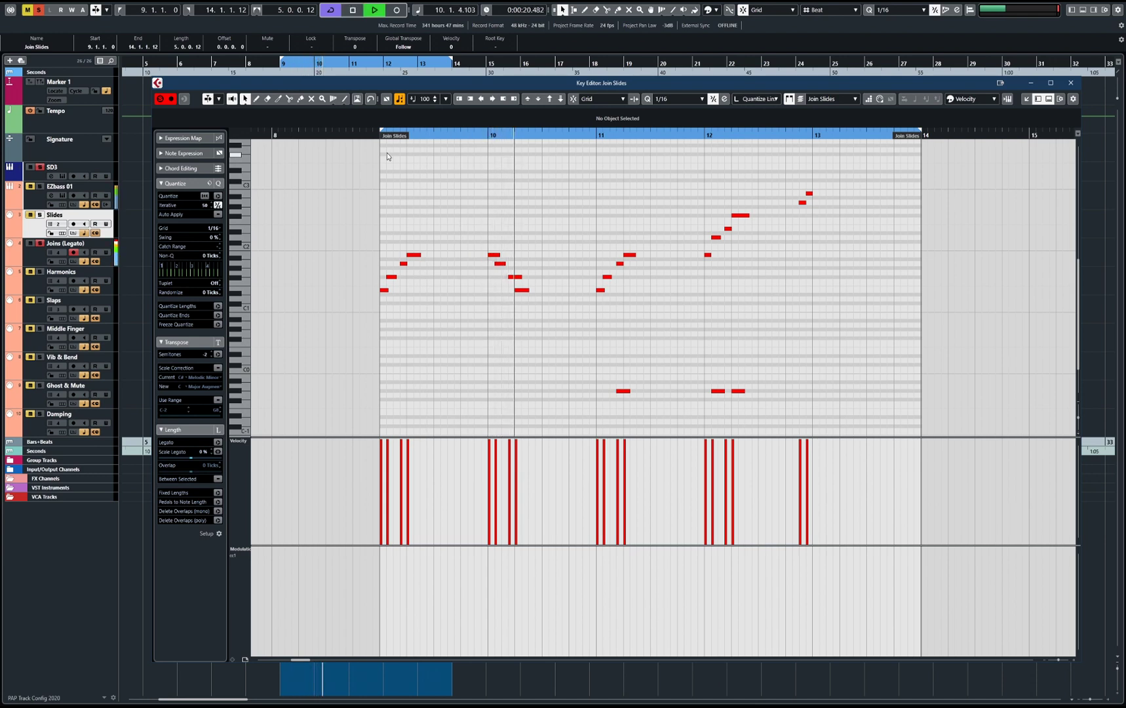
left_click(591, 133)
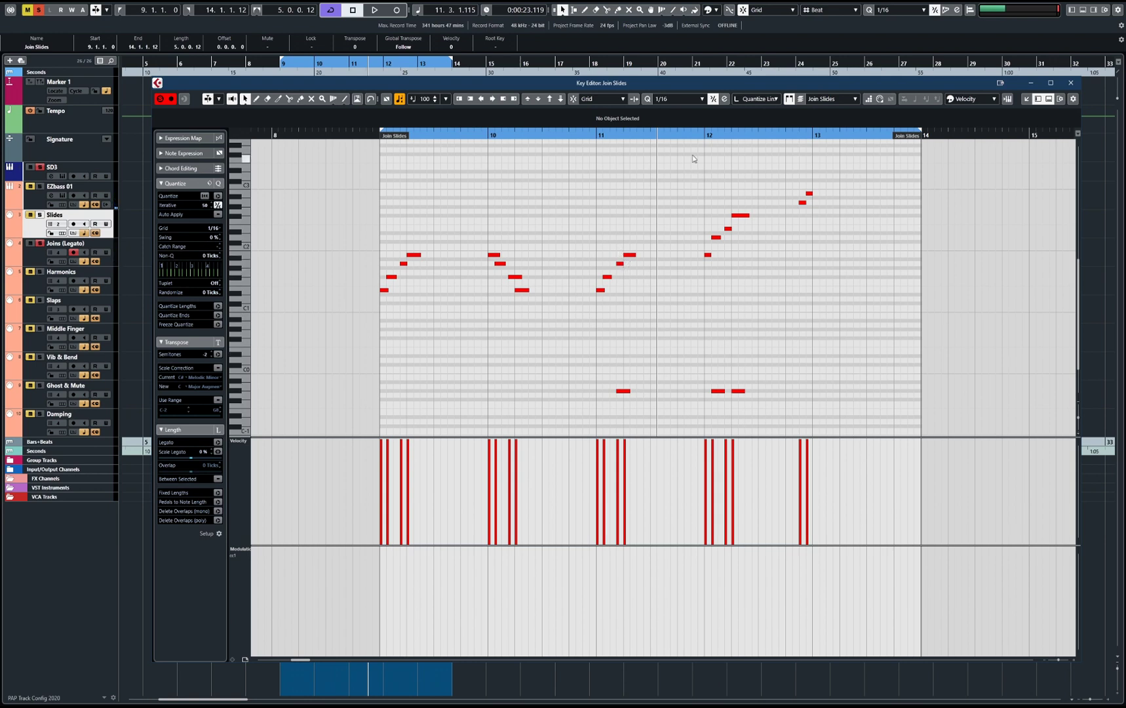
key("space")
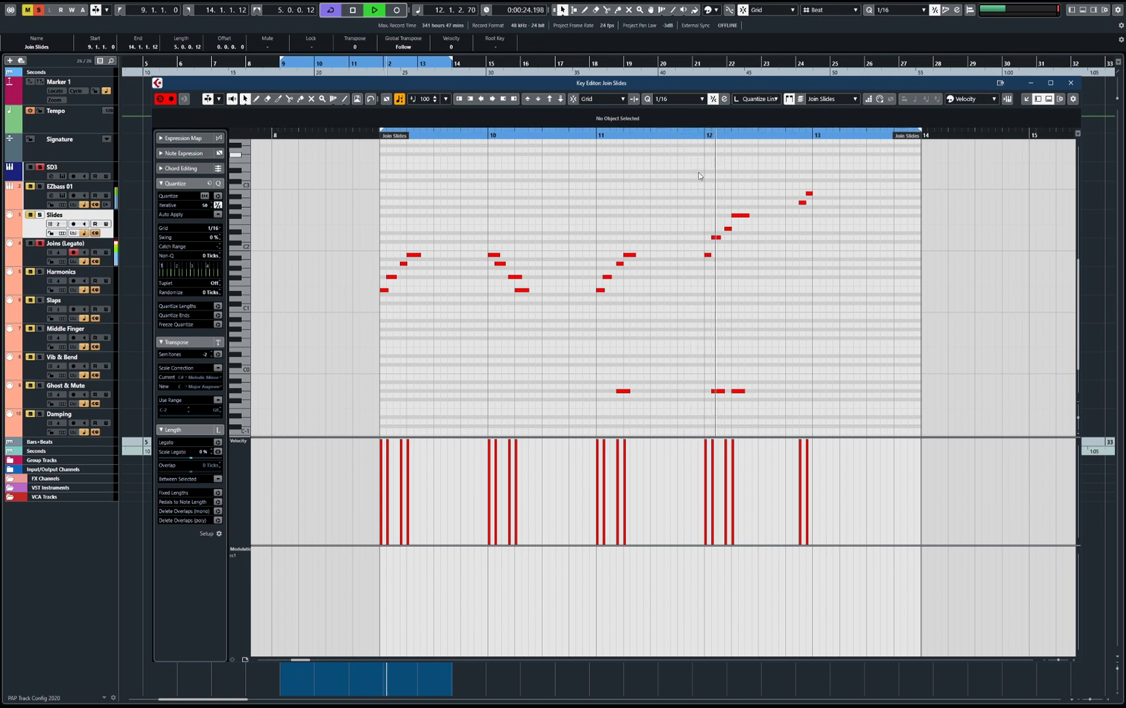
key("space")
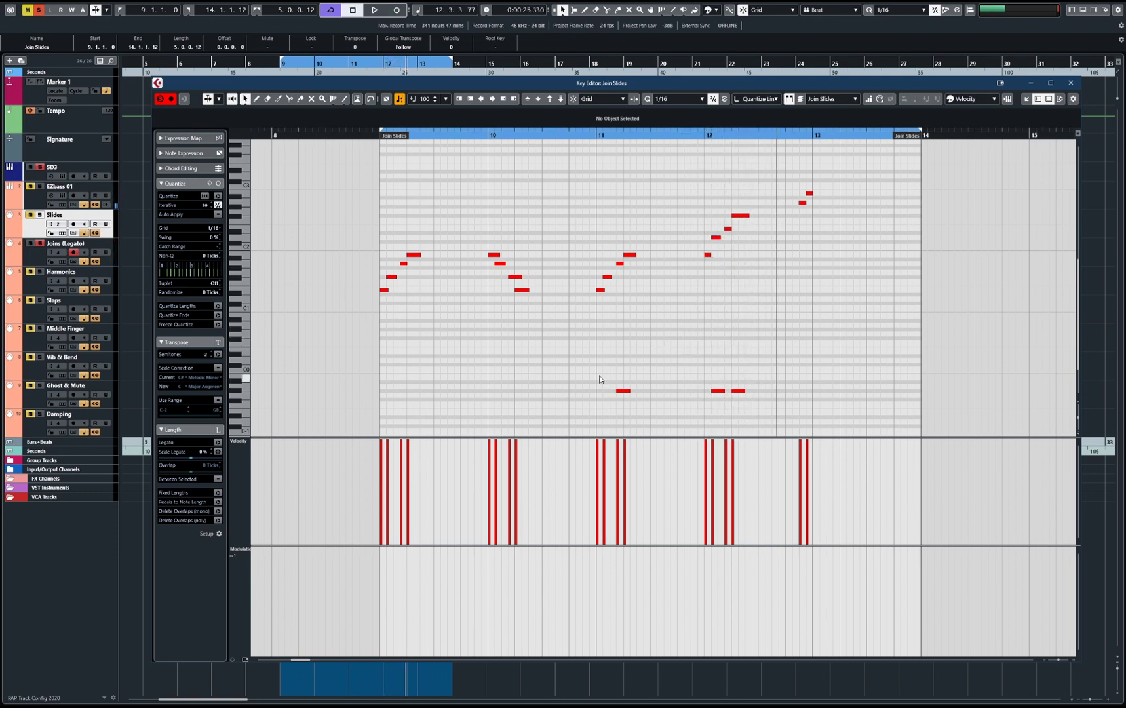
left_click_drag(600, 378, 756, 405)
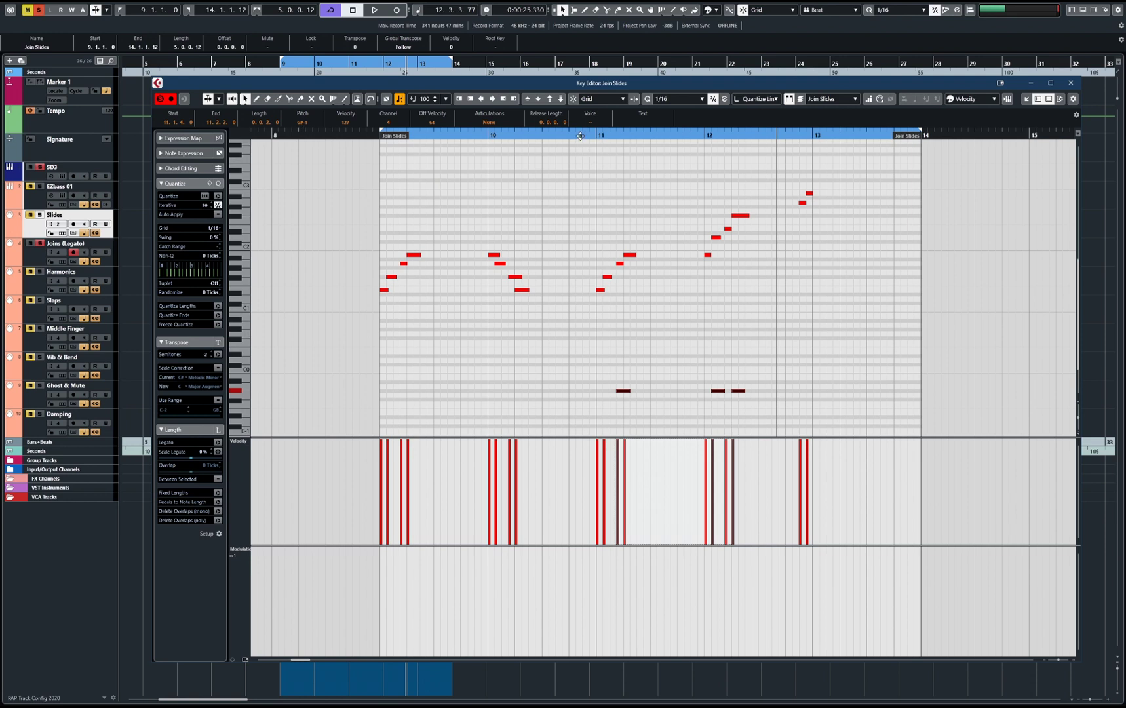
left_click_drag(580, 136, 580, 140)
key("space")
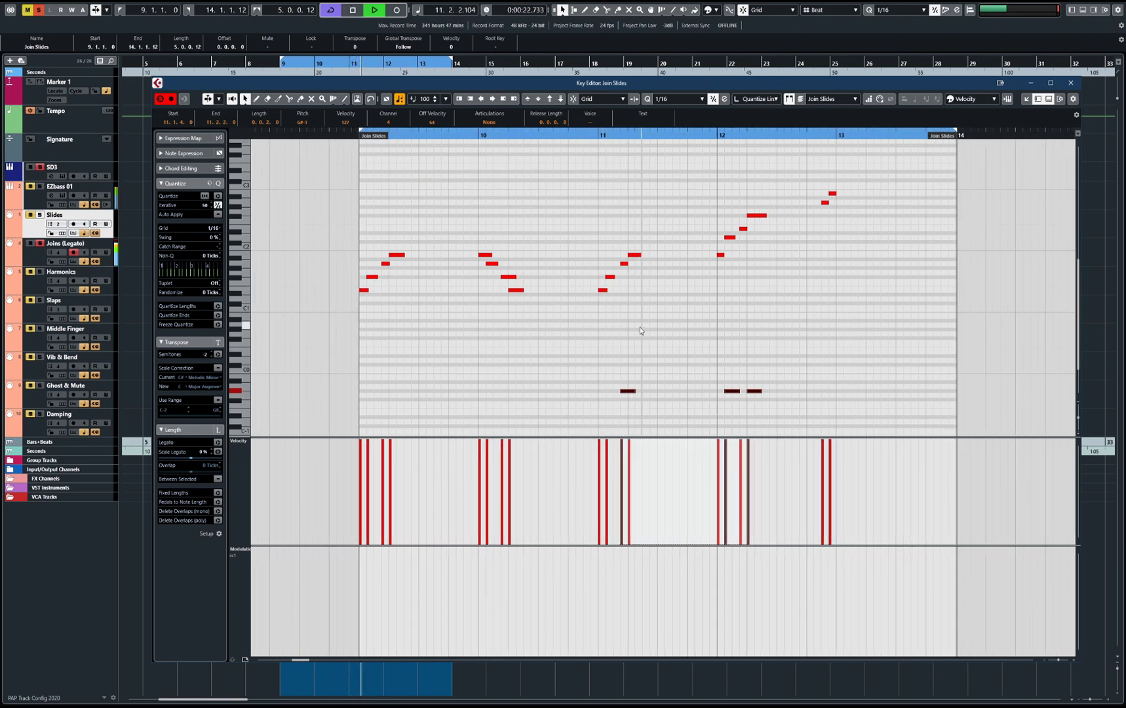
key("space")
left_click(627, 391)
key("shift+Up")
key("space")
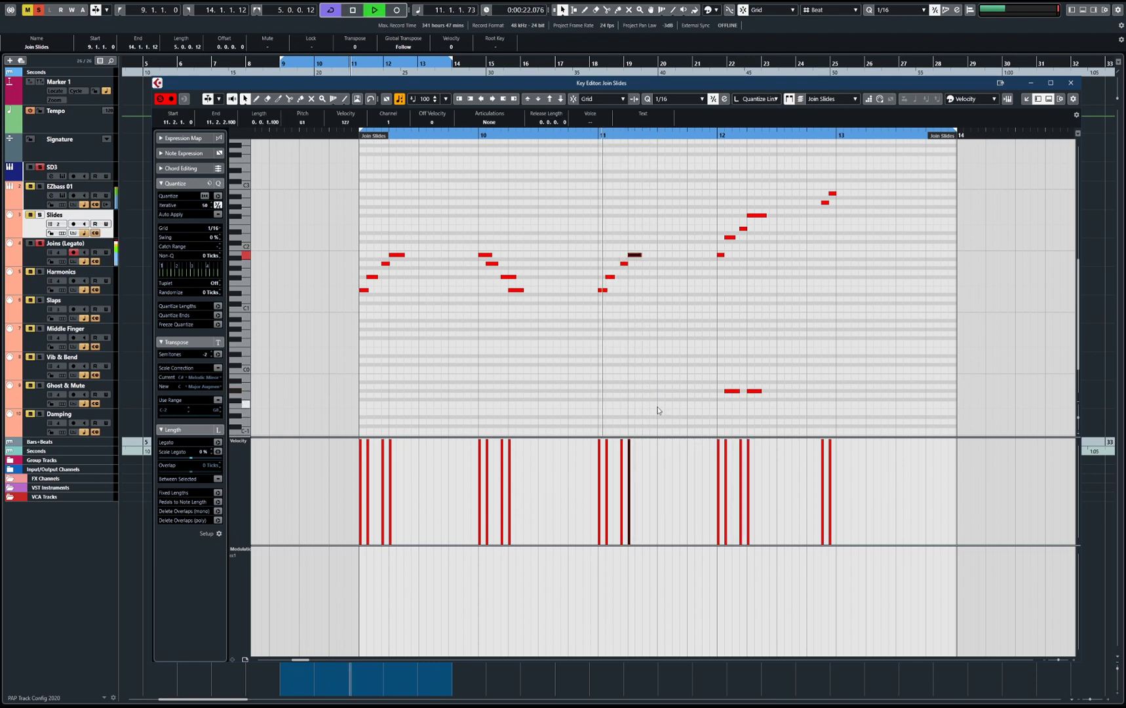
key("space")
key("ctrl+z")
key("space")
key("space")
left_click(663, 362)
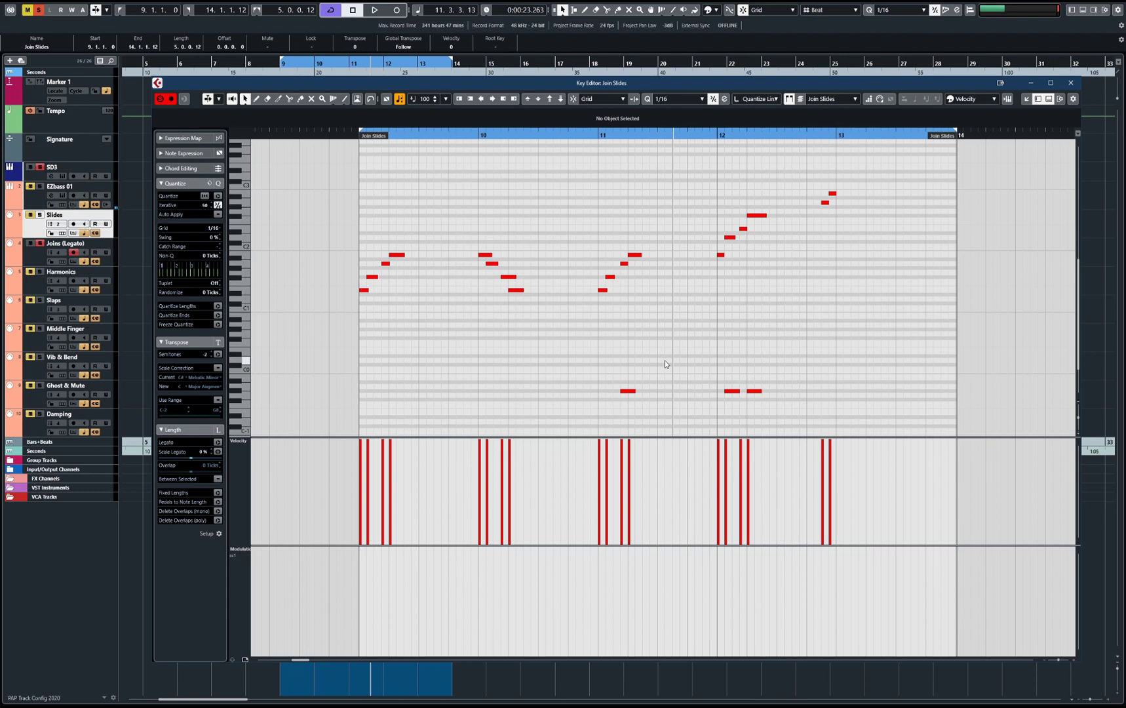
key("Return")
left_click(664, 360)
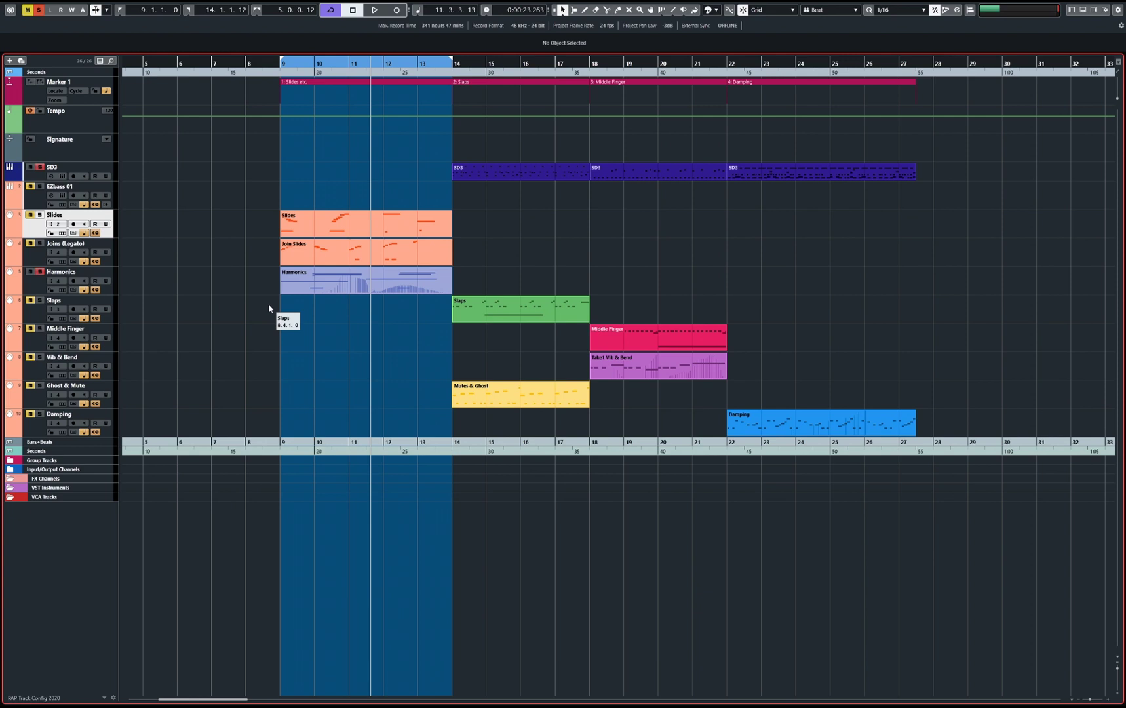
key("KP_1")
key("space")
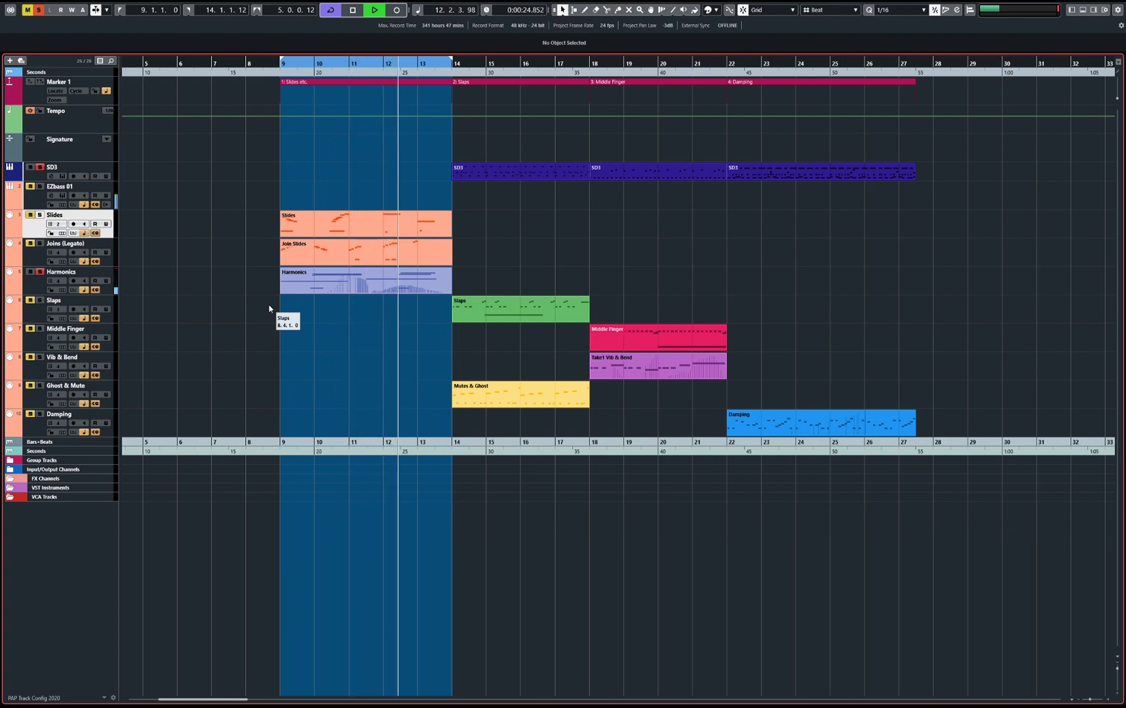
double_click(313, 286)
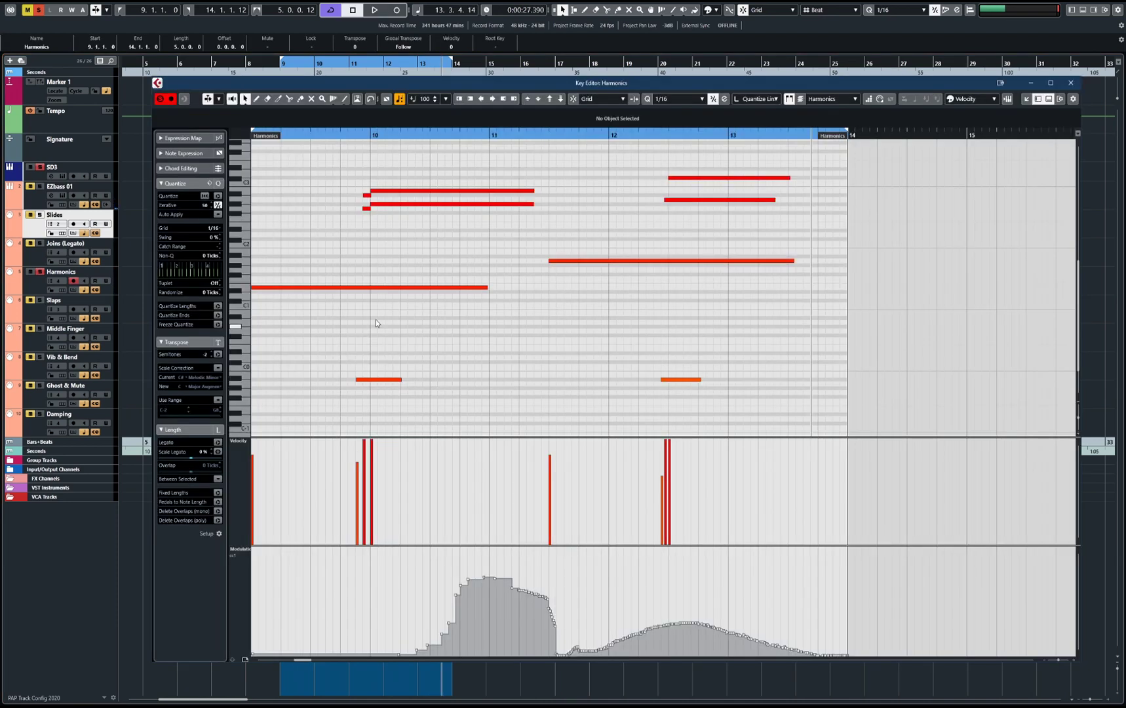
left_click(367, 290)
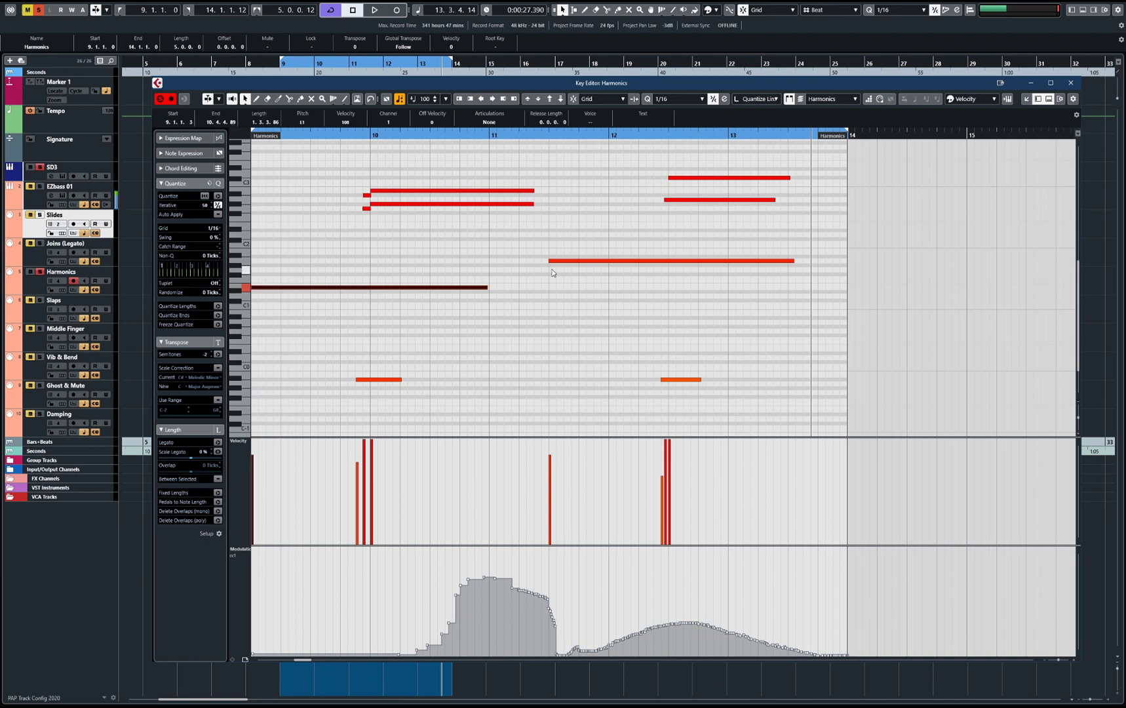
left_click(573, 262)
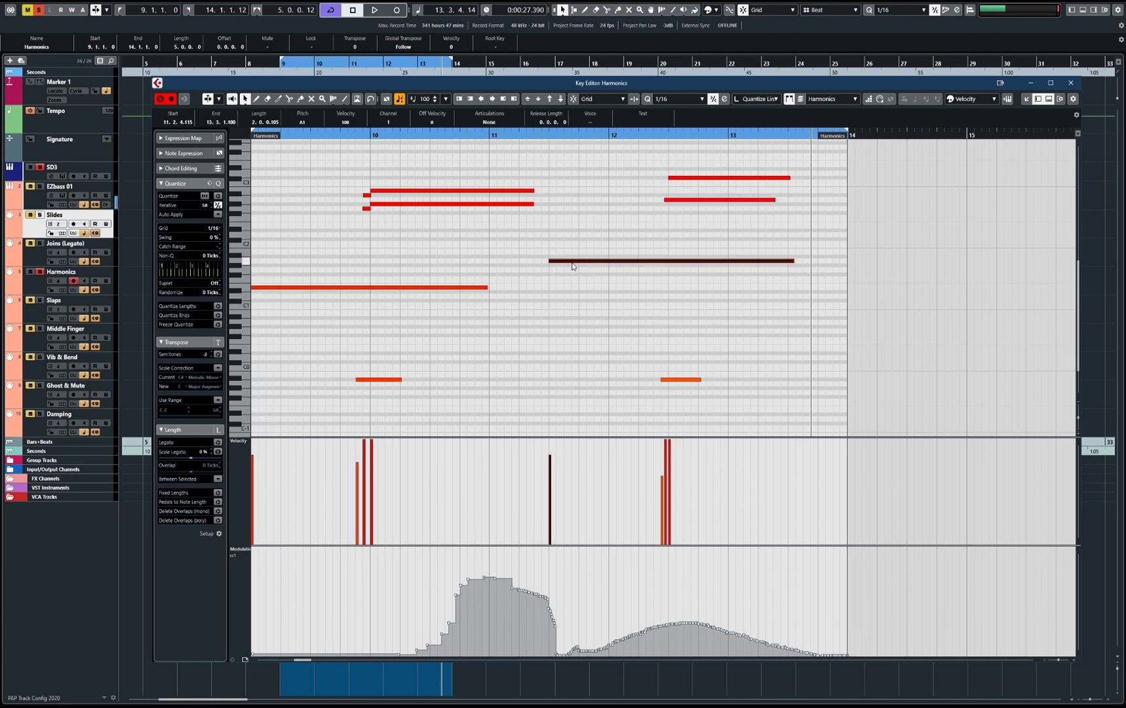
left_click(385, 380)
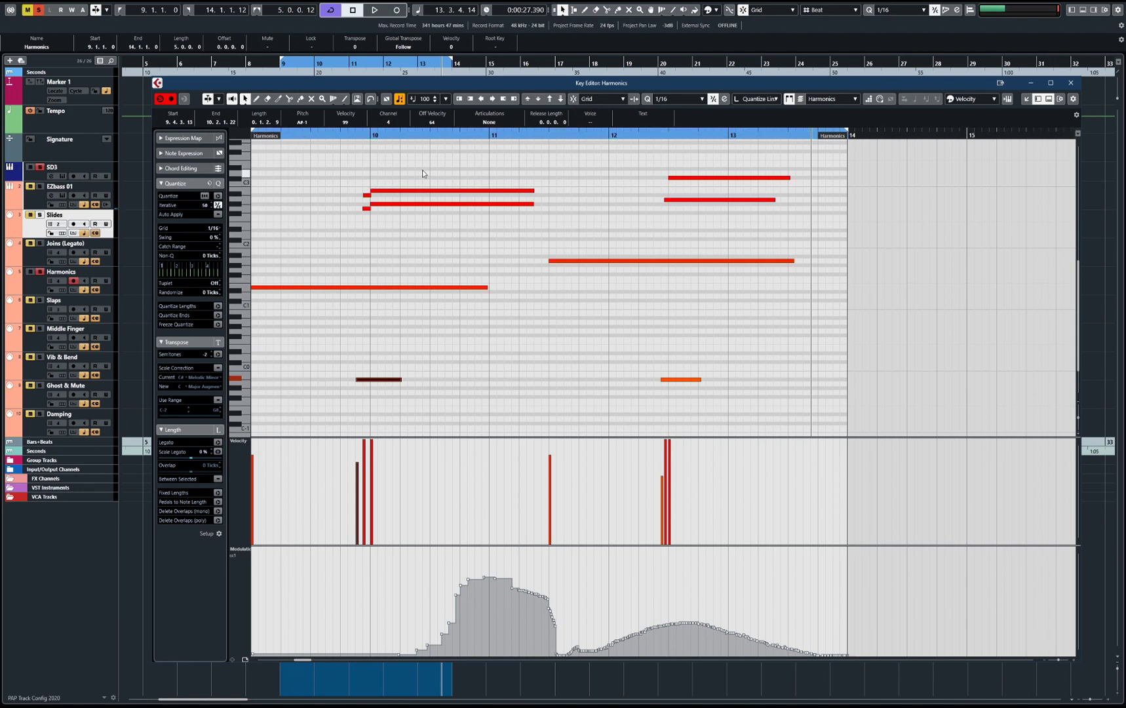
left_click_drag(354, 369, 710, 417)
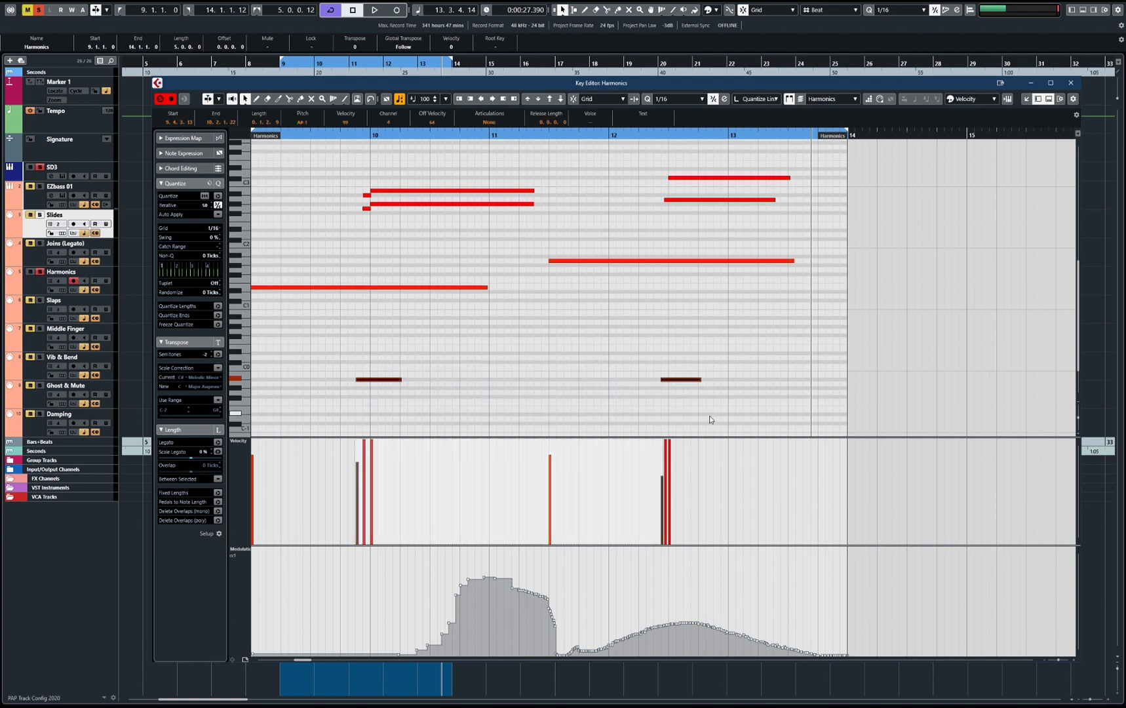
key("Delete")
key("space")
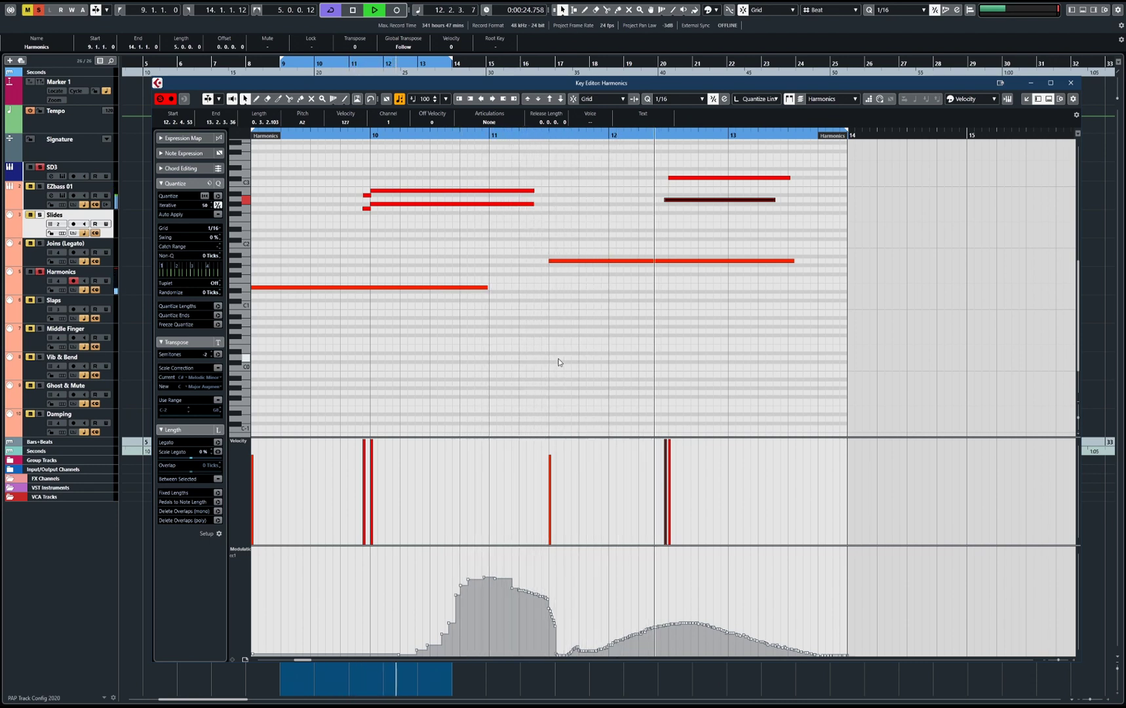
key("space")
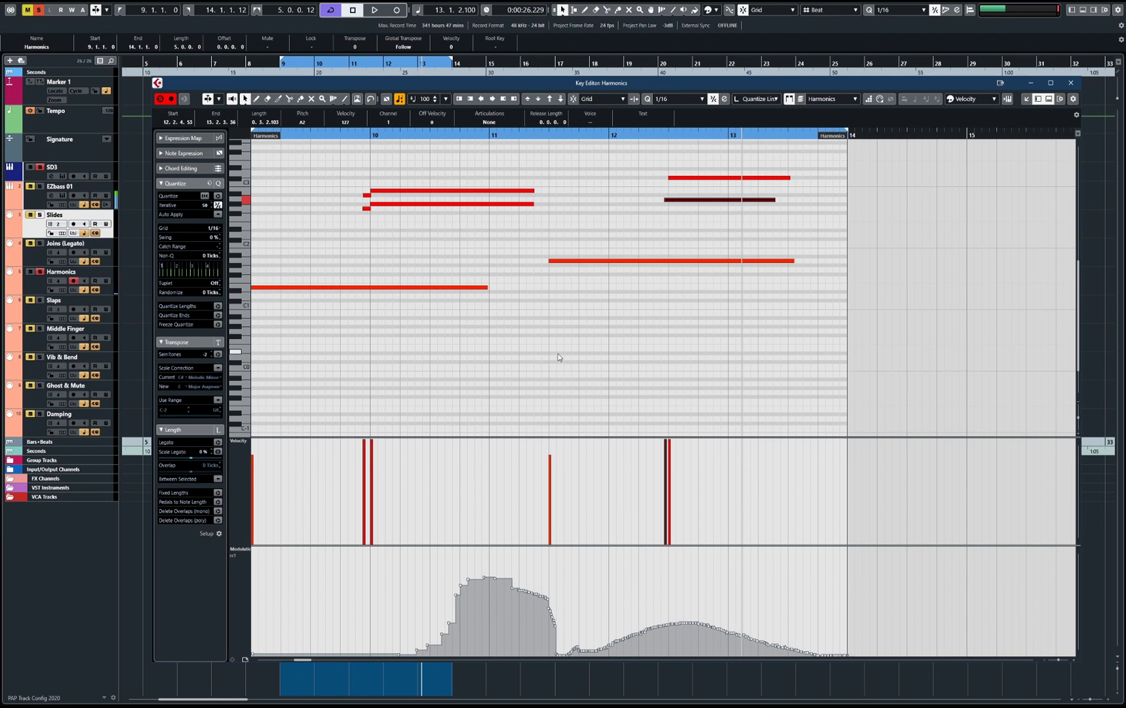
key("ctrl+z")
key("KP_1")
key("space")
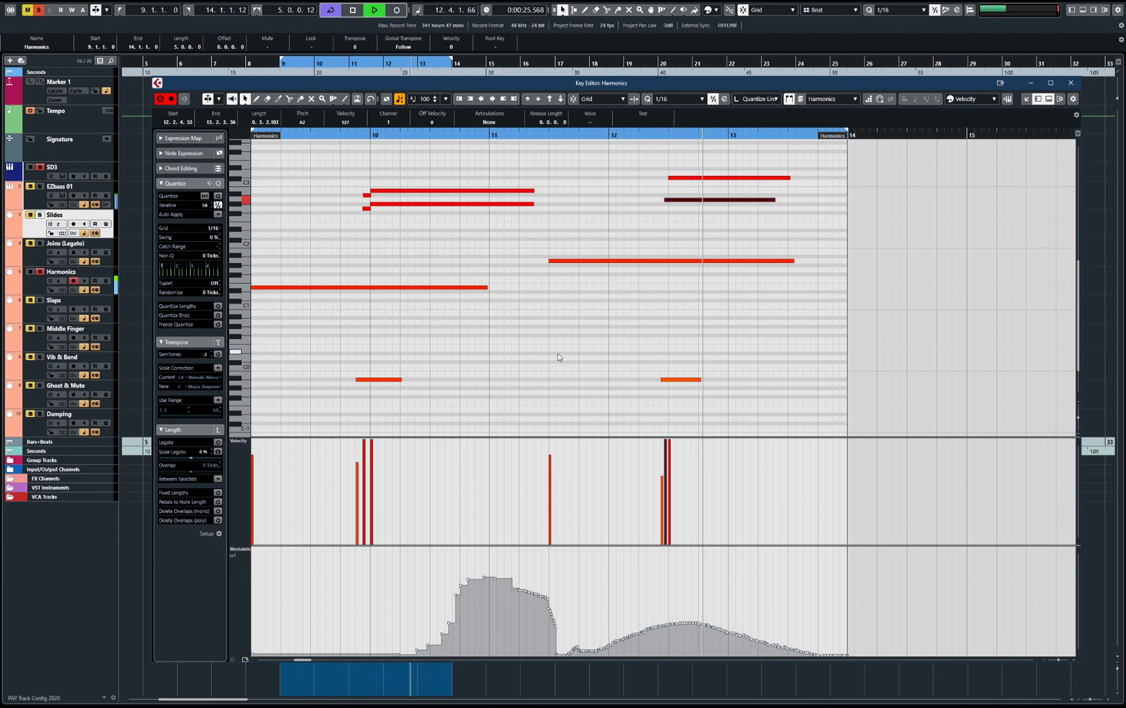
key("Return")
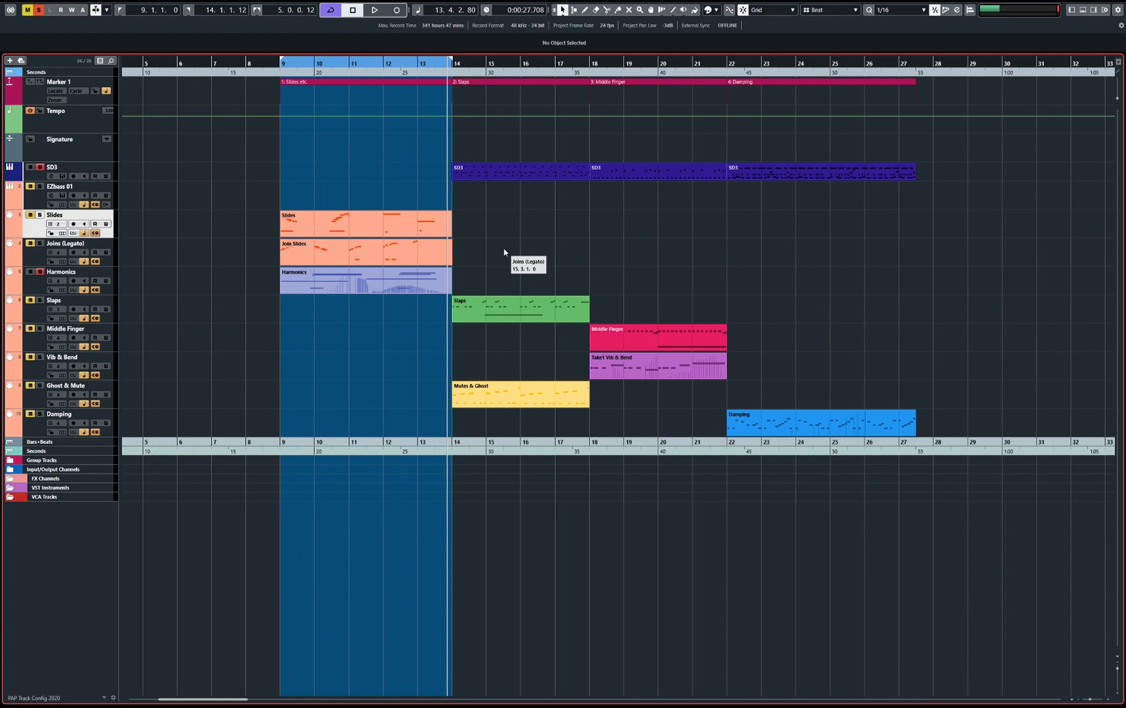
Loop bars 14–18 from the first SD3 part, play it, and open Slaps in the Key Editor.
left_click(361, 292)
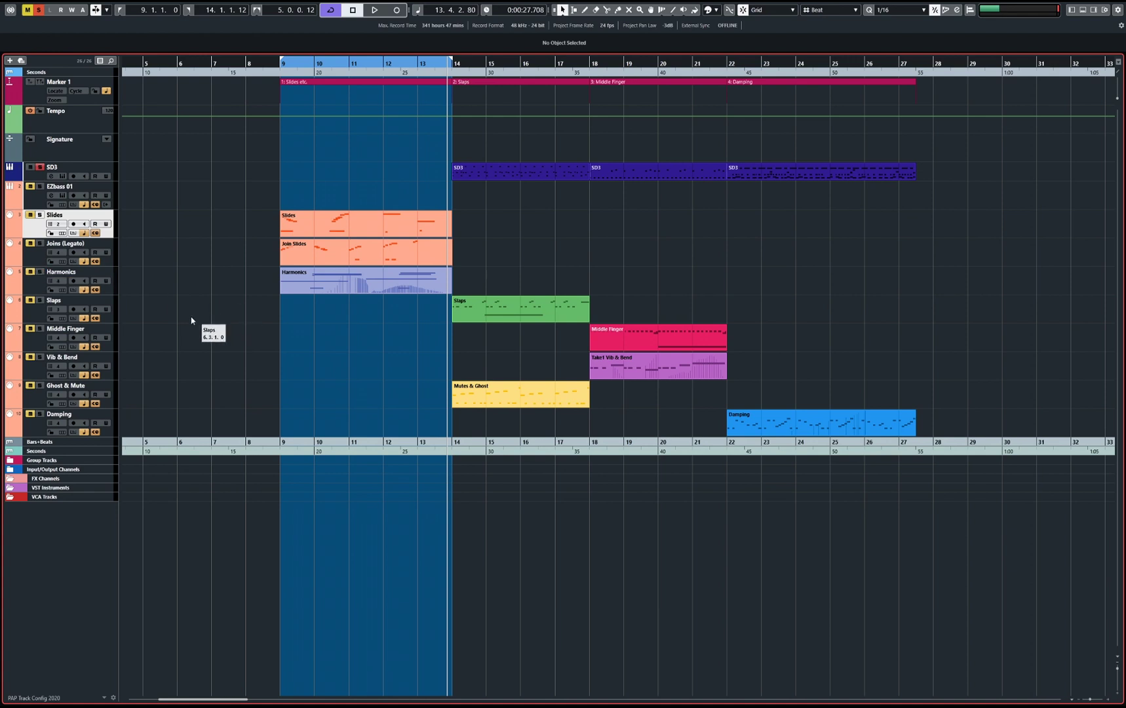
left_click(39, 308)
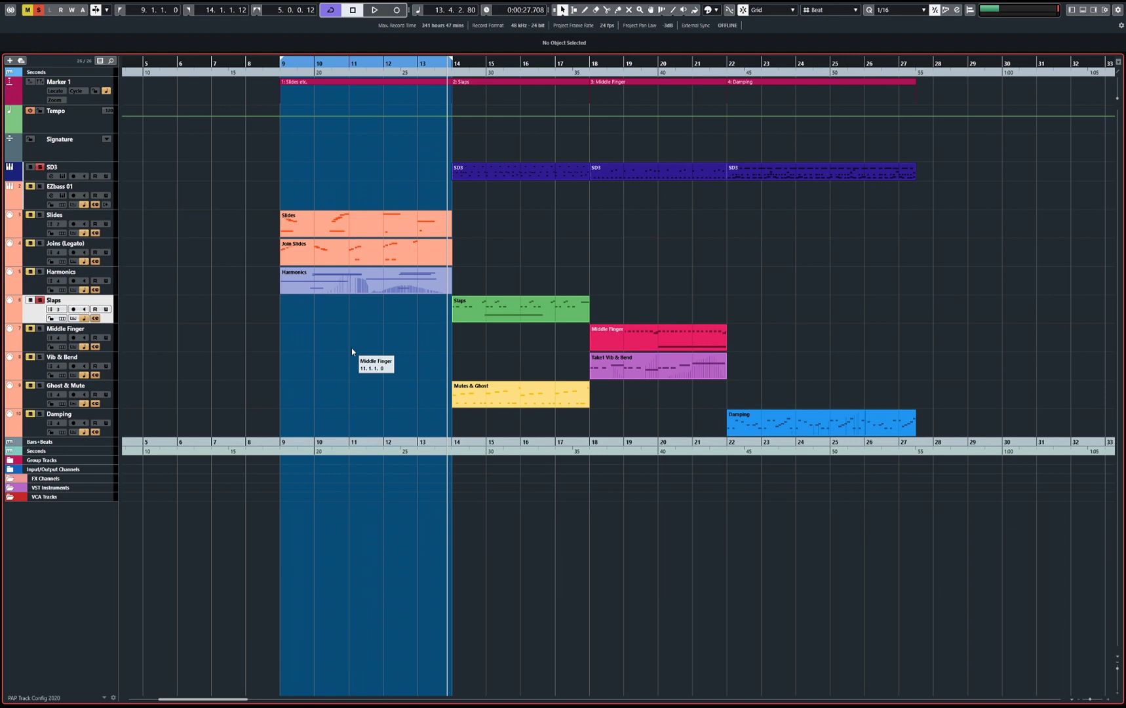
left_click(501, 167)
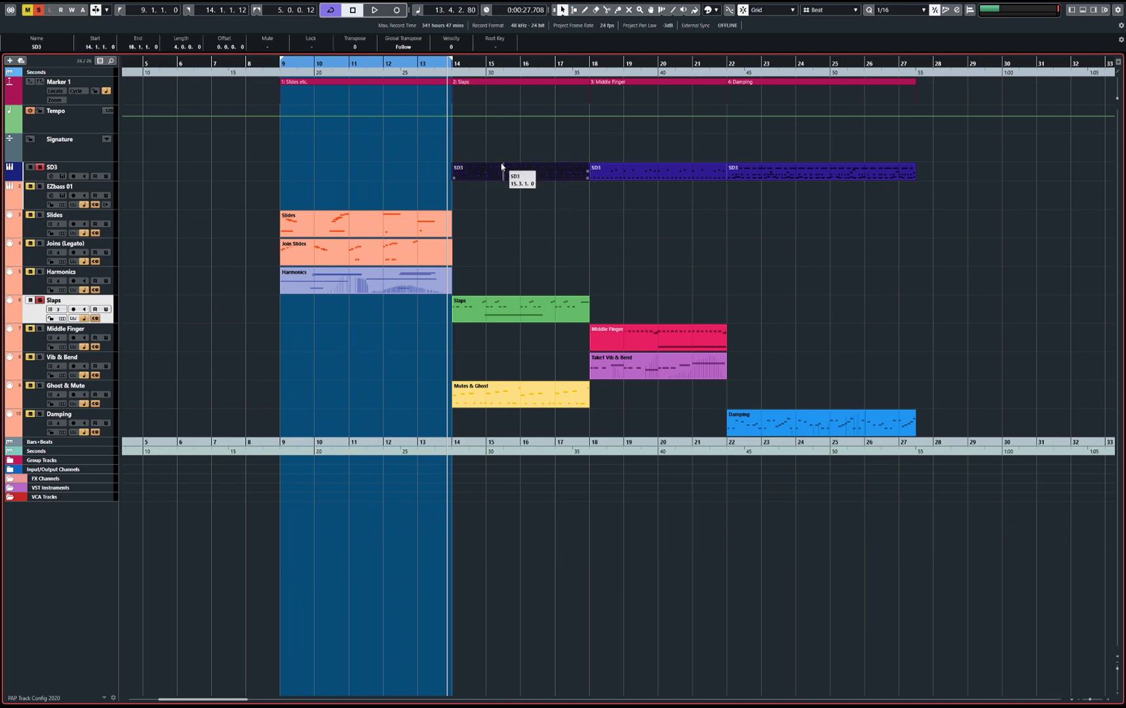
key("p")
key("space")
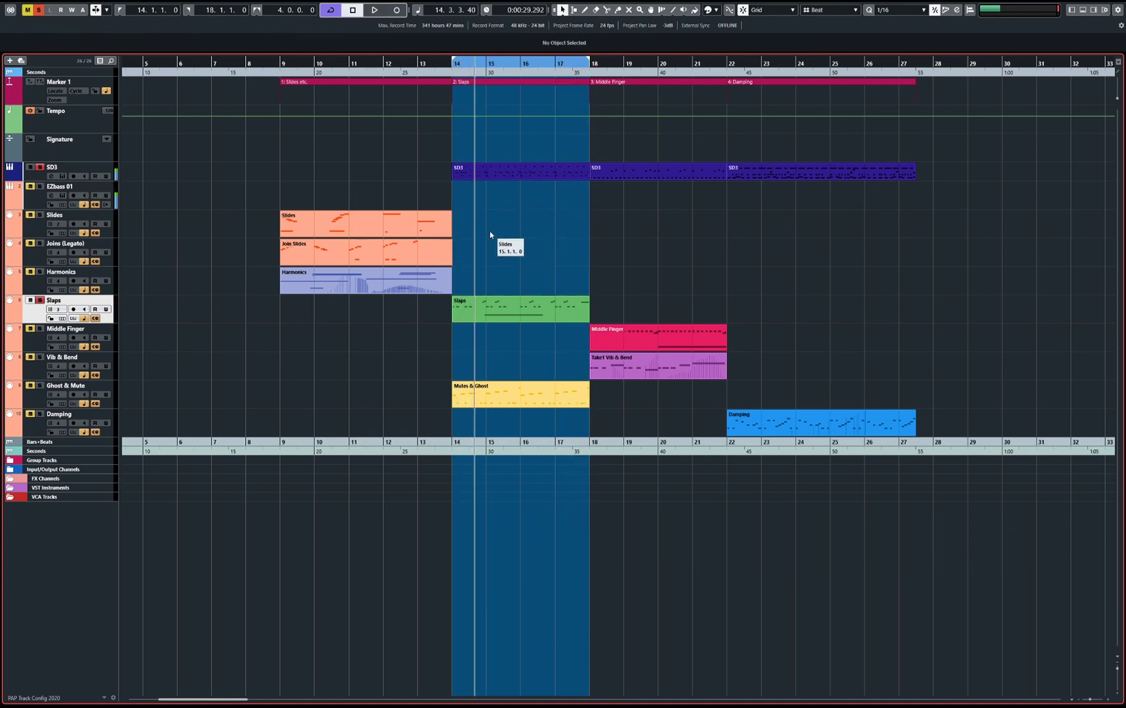
double_click(499, 310)
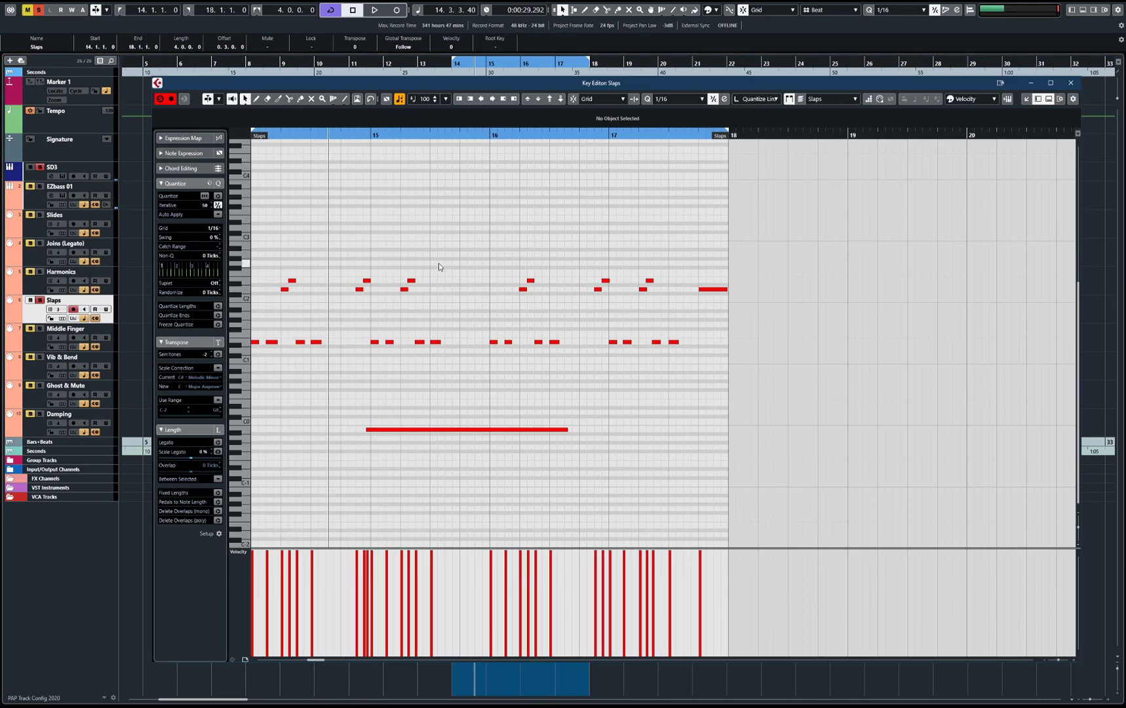
Trim the Slaps long low note to a brief note after bar 15, then close the editor.
key("space")
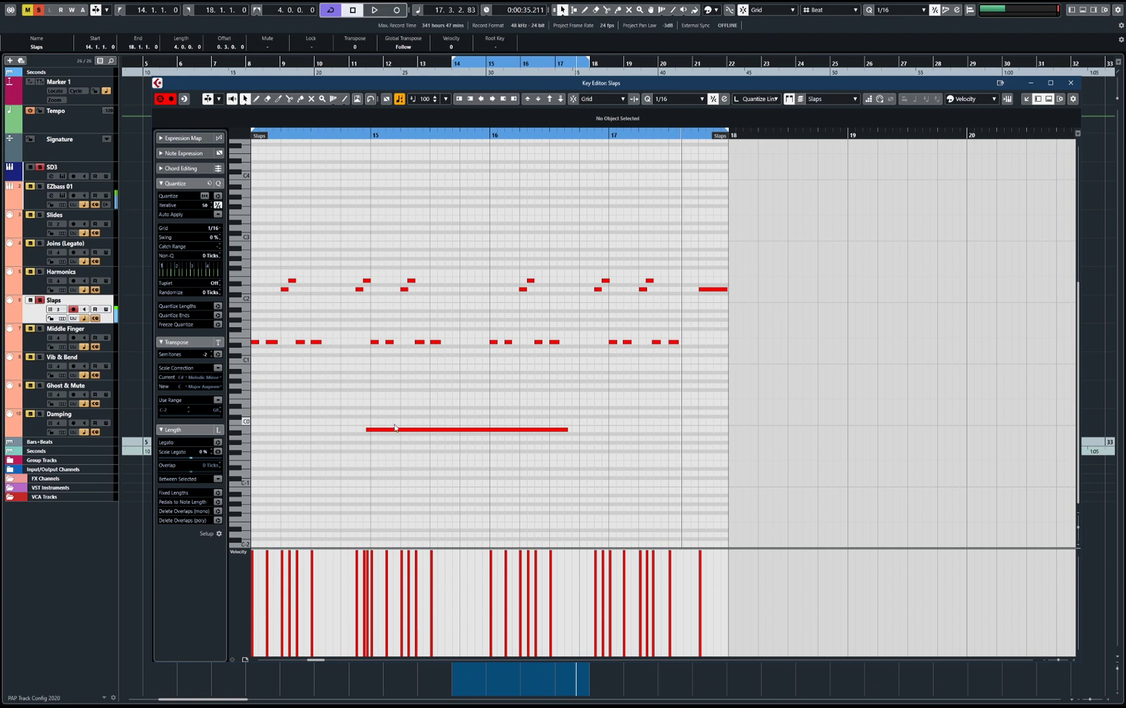
left_click_drag(647, 404, 340, 479)
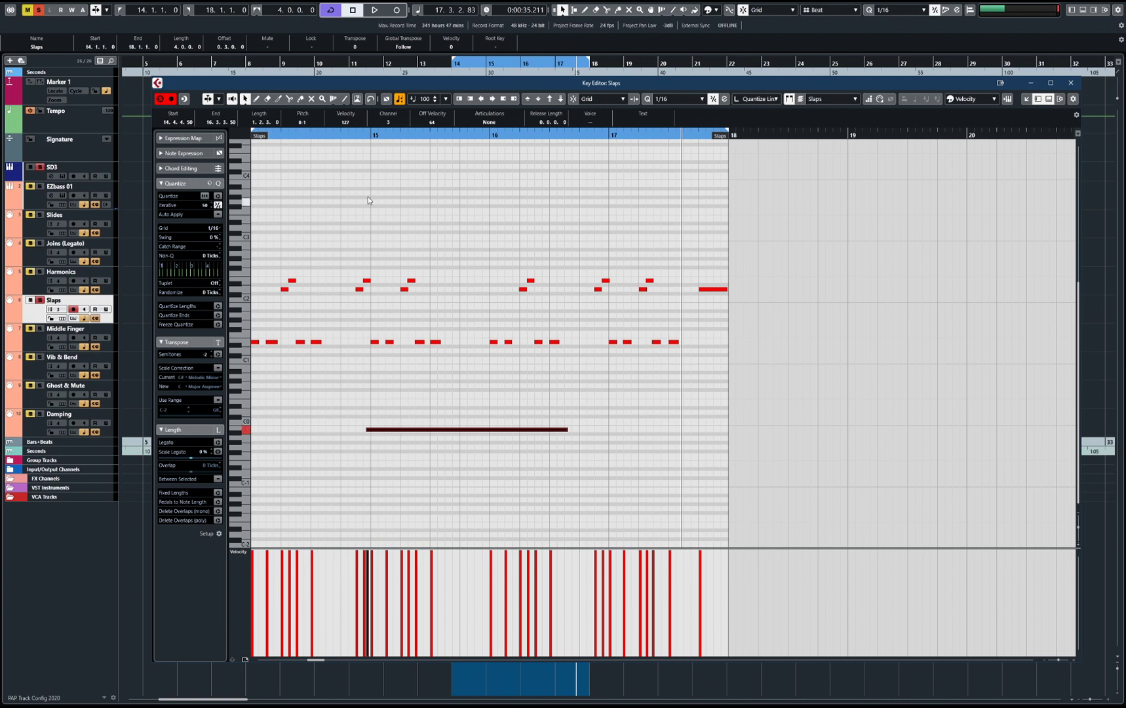
left_click(352, 135)
key("space")
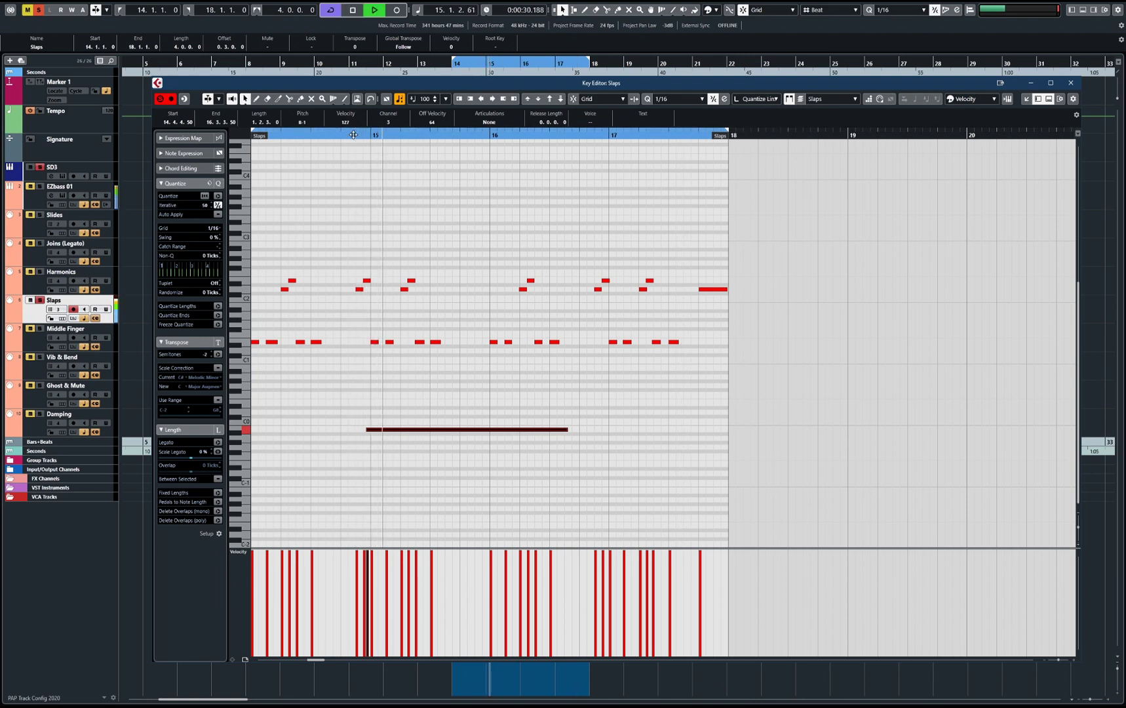
key("space")
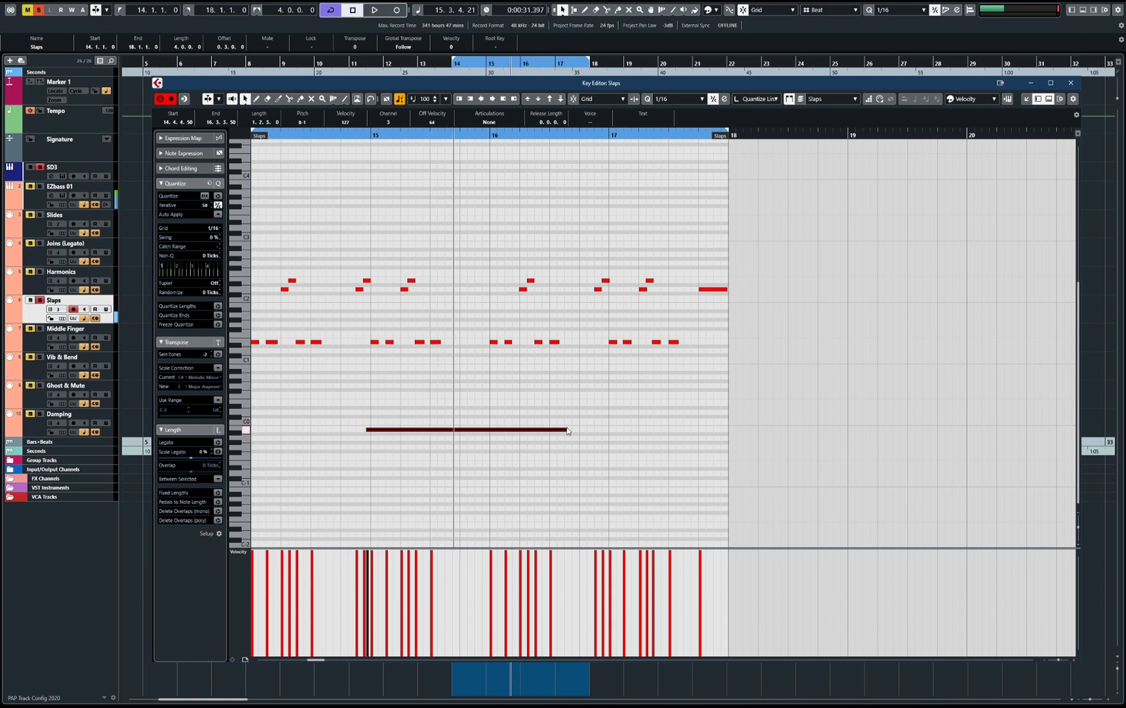
mouse_move(568, 430)
left_mouse_down()
mouse_move(378, 430)
mouse_move(415, 430)
left_mouse_up()
key("Delete")
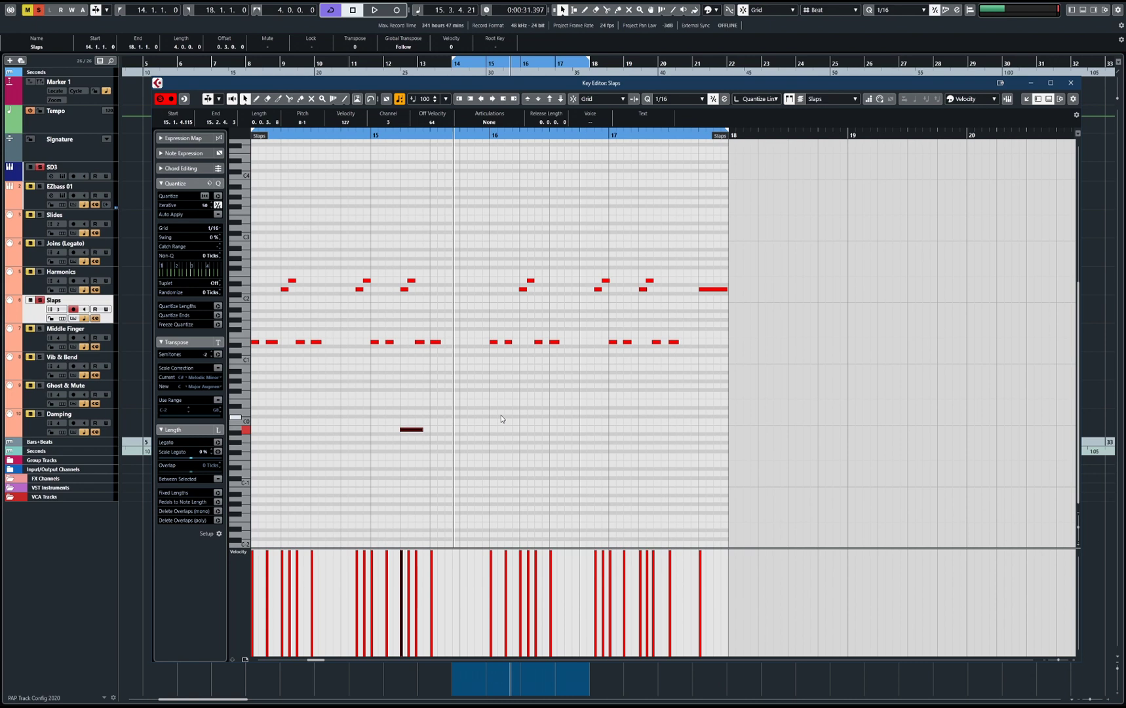
key("space")
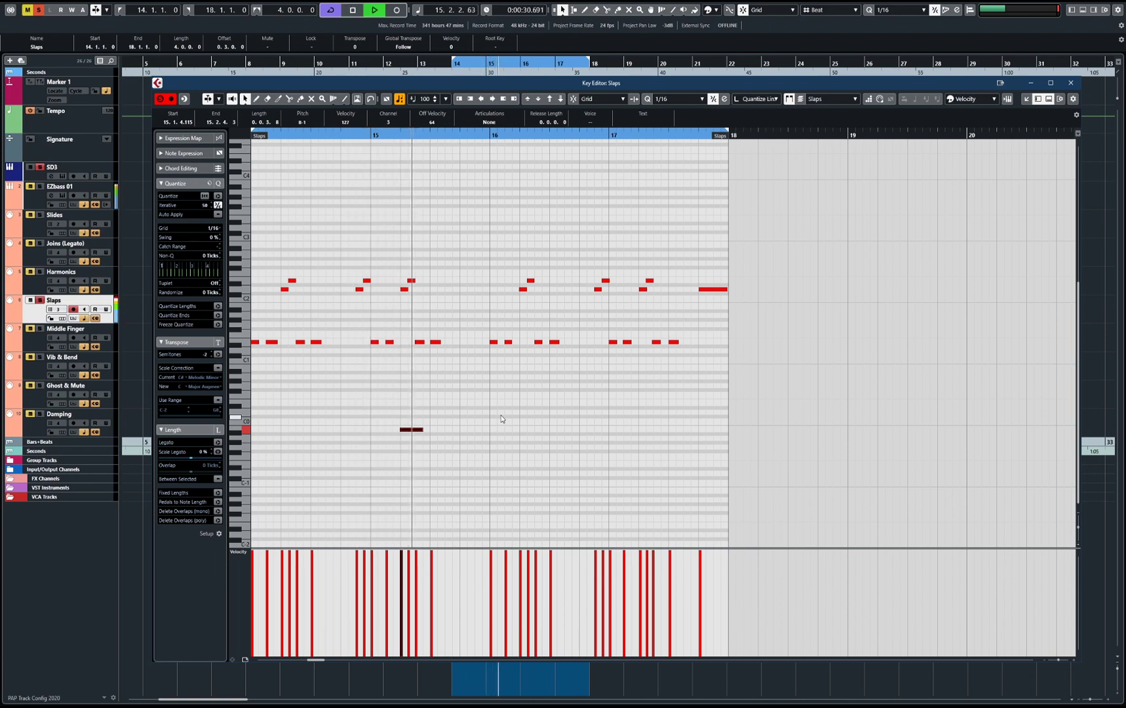
key("space")
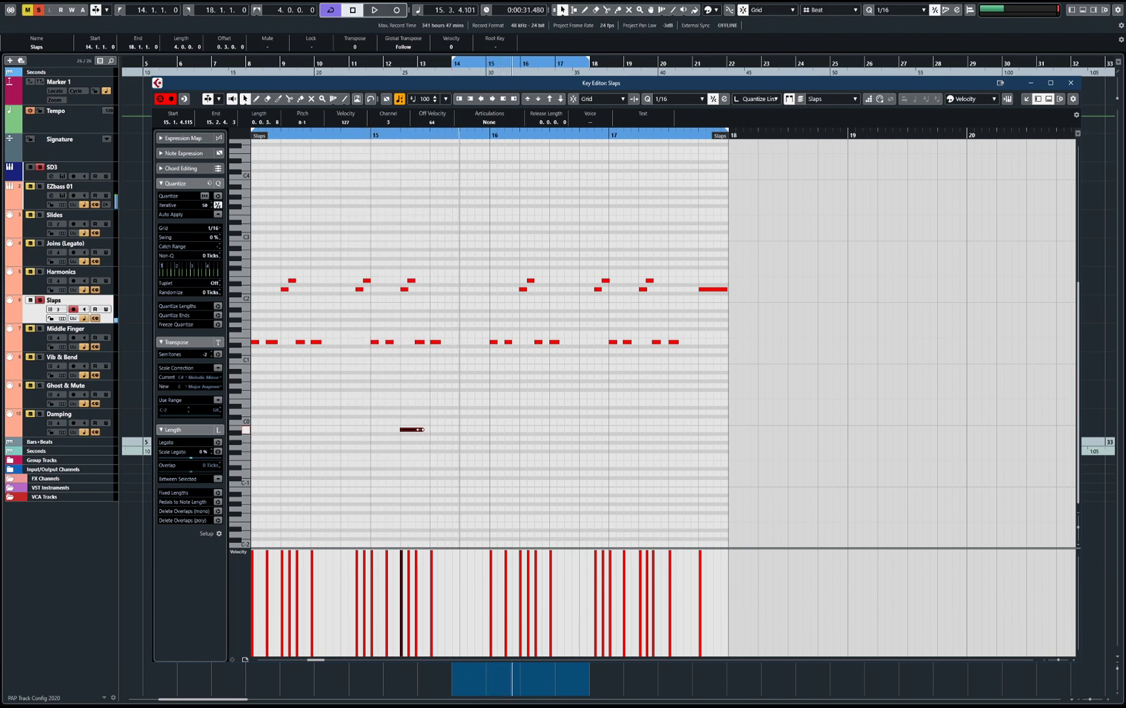
left_click_drag(422, 430, 413, 430)
left_click(437, 418)
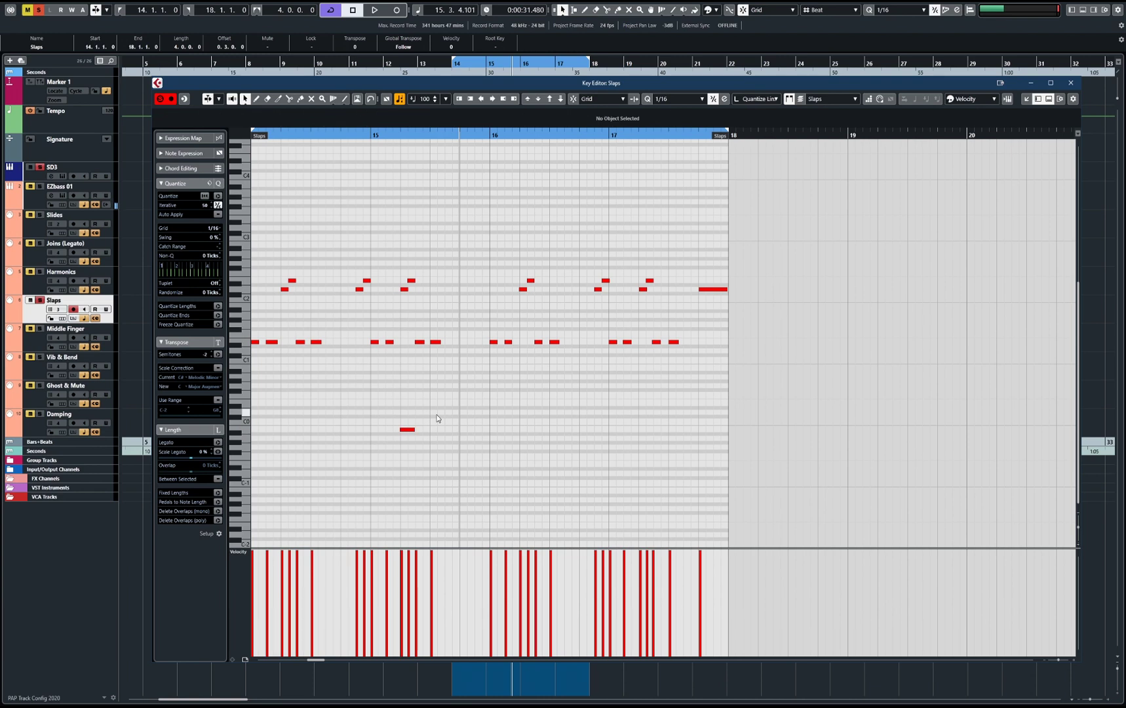
key("Return")
Drag the Ghost & Mute track up below Slaps and play the bars 14–18 loop.
left_click(436, 419)
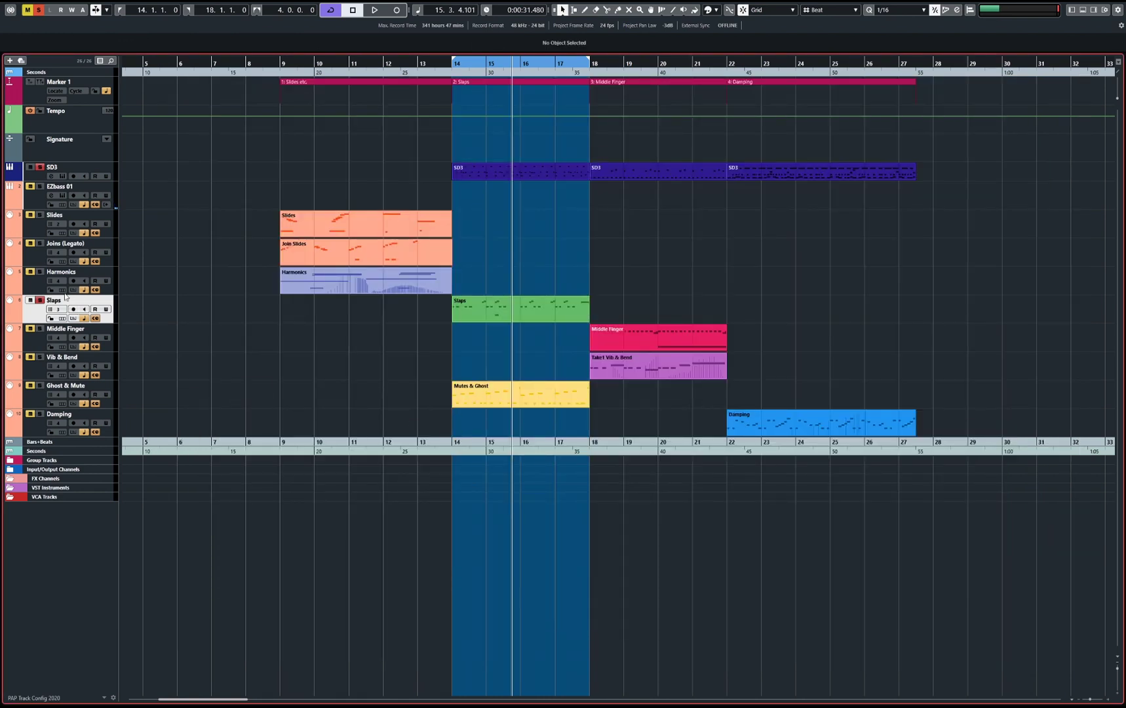
left_click(189, 387)
left_click_drag(36, 397, 46, 324)
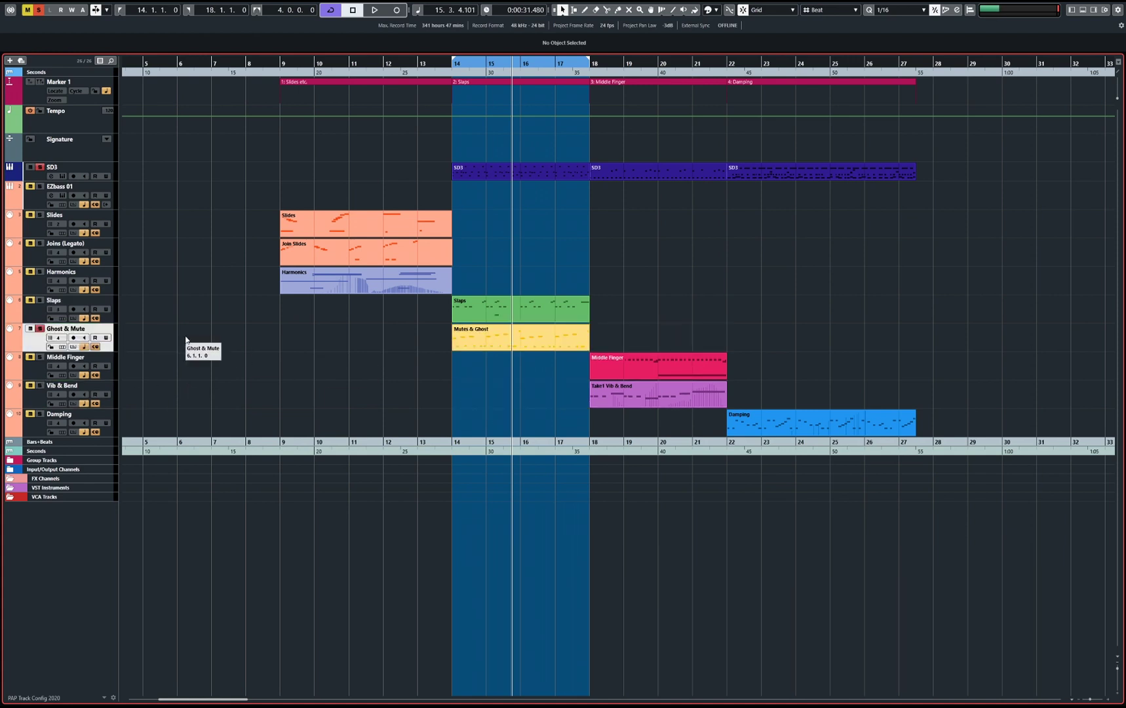
key("space")
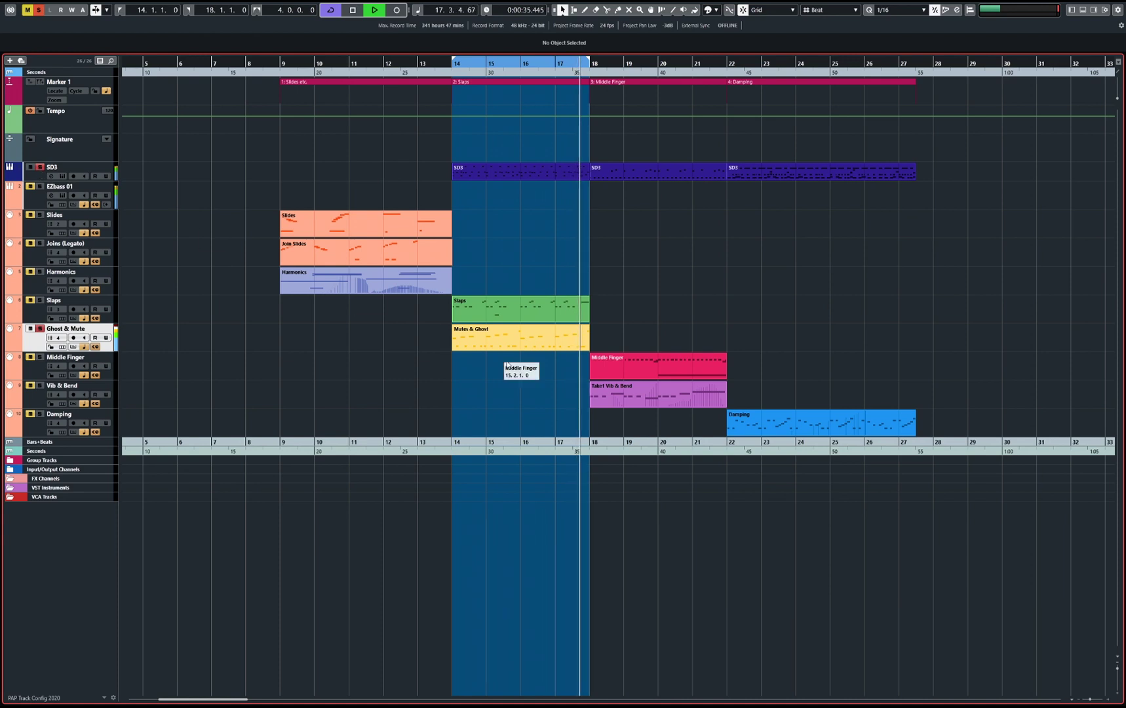
double_click(510, 339)
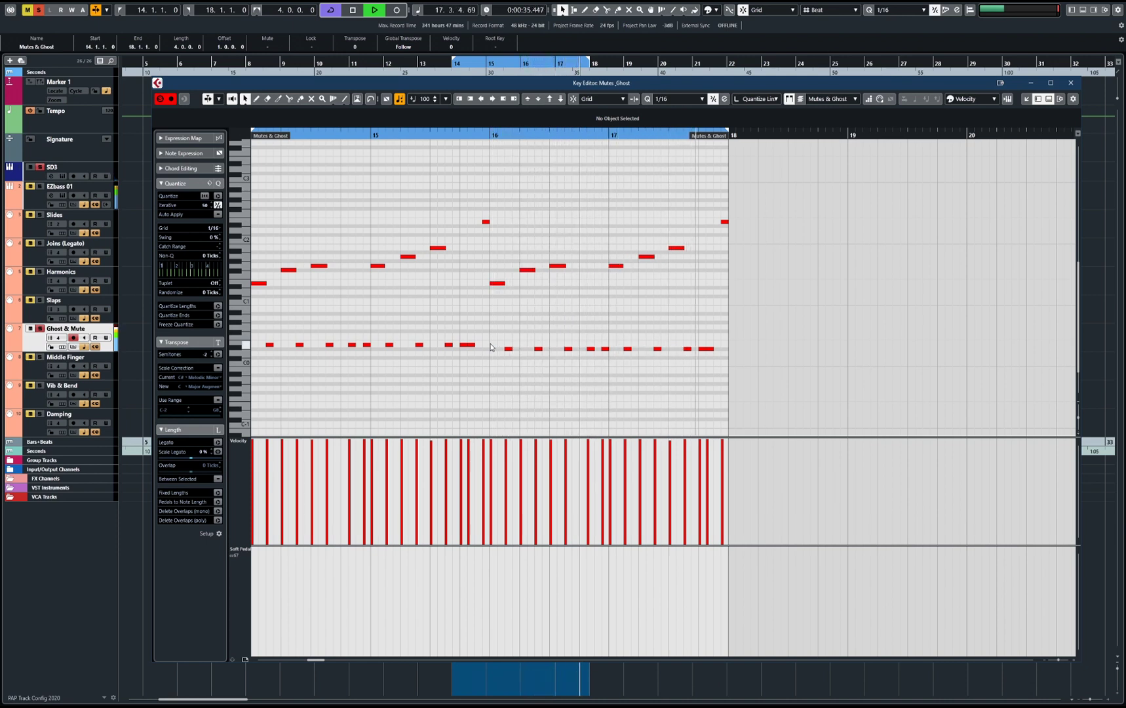
key("space")
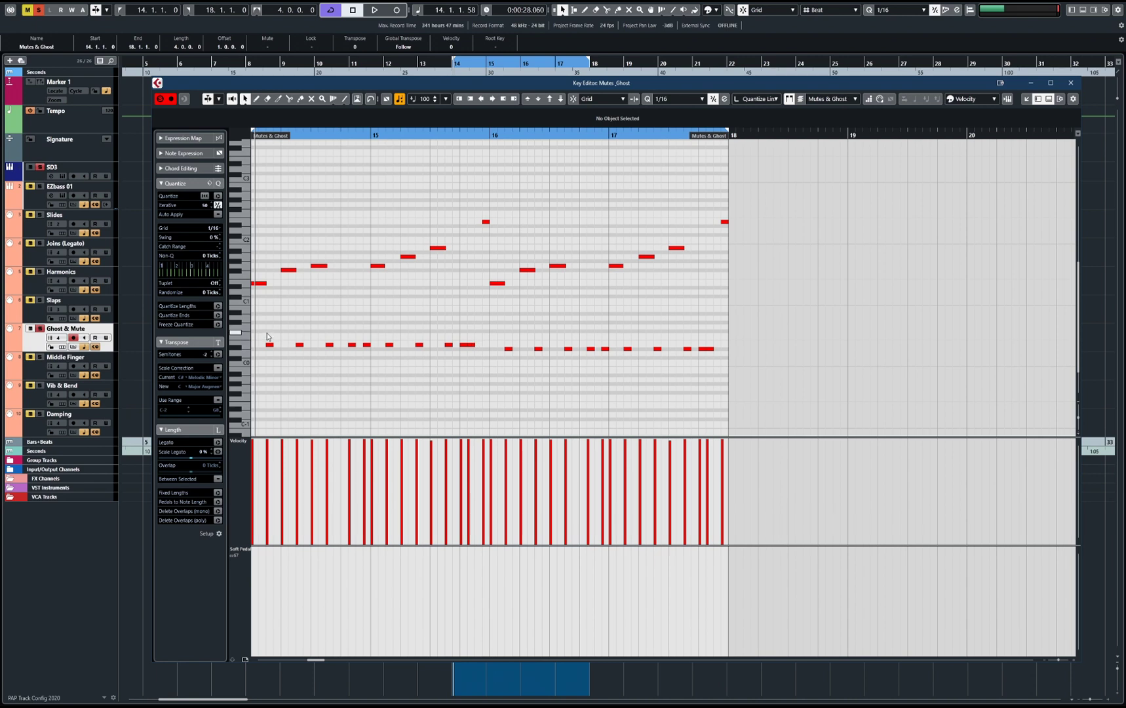
left_click_drag(265, 331, 474, 357)
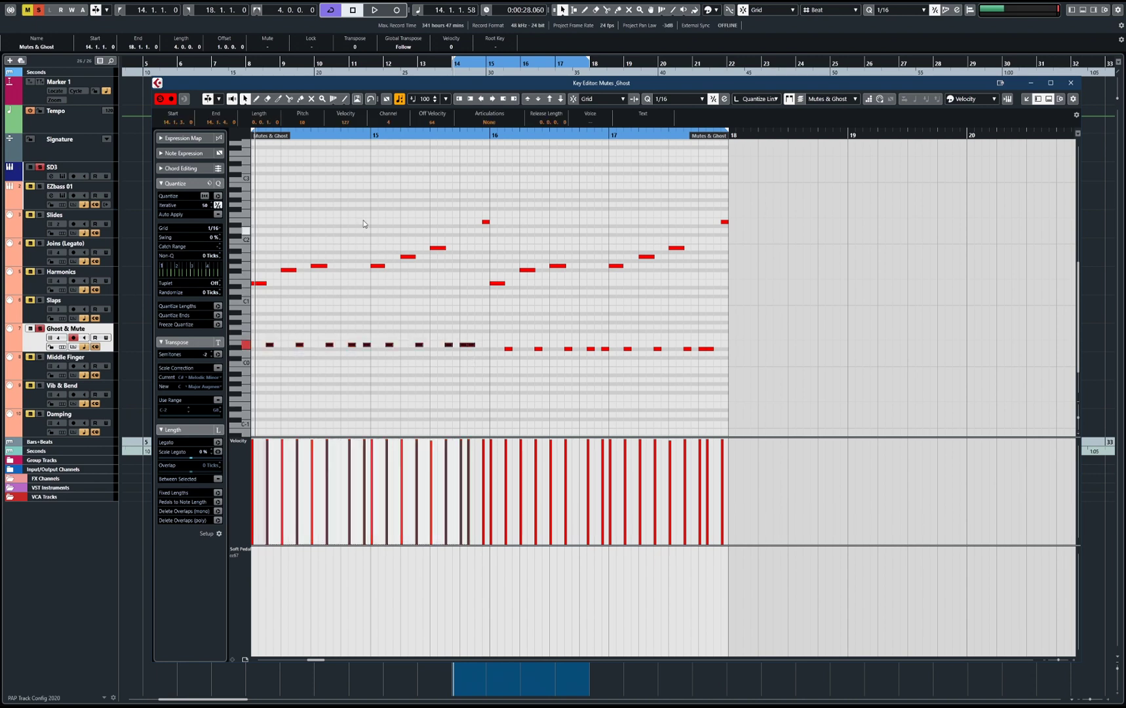
left_click(506, 349)
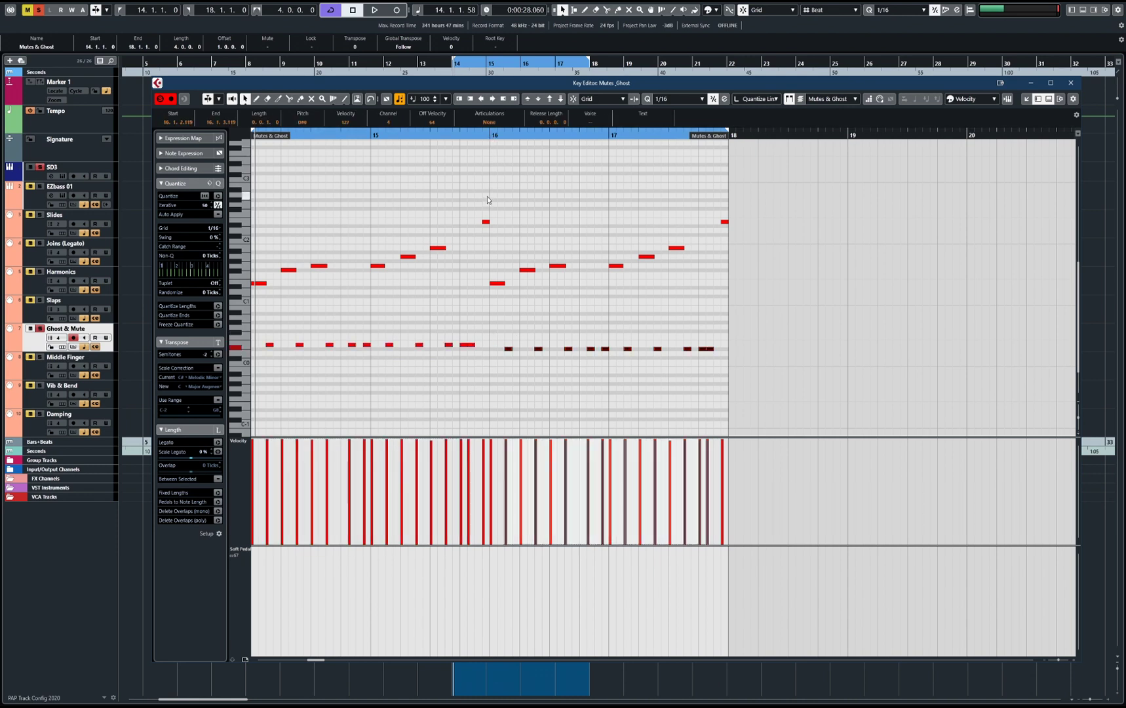
left_click(270, 345)
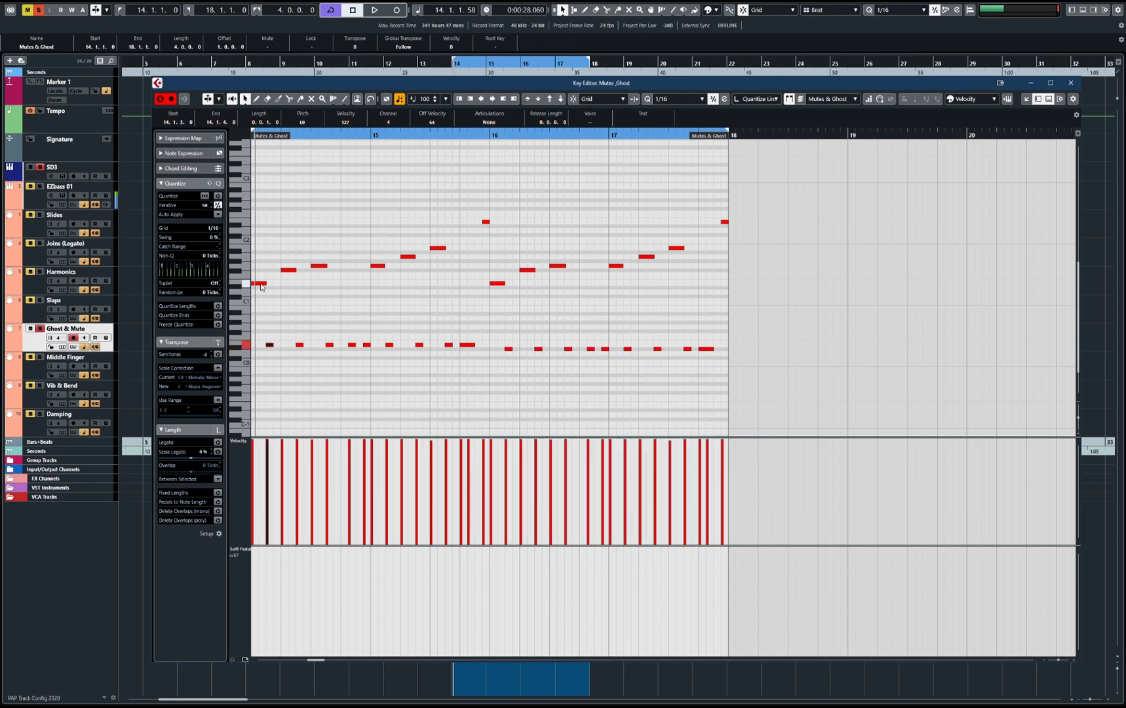
left_click(260, 285)
left_click(270, 345)
left_click(290, 271)
left_click(300, 346)
left_click(318, 267)
left_click(329, 346)
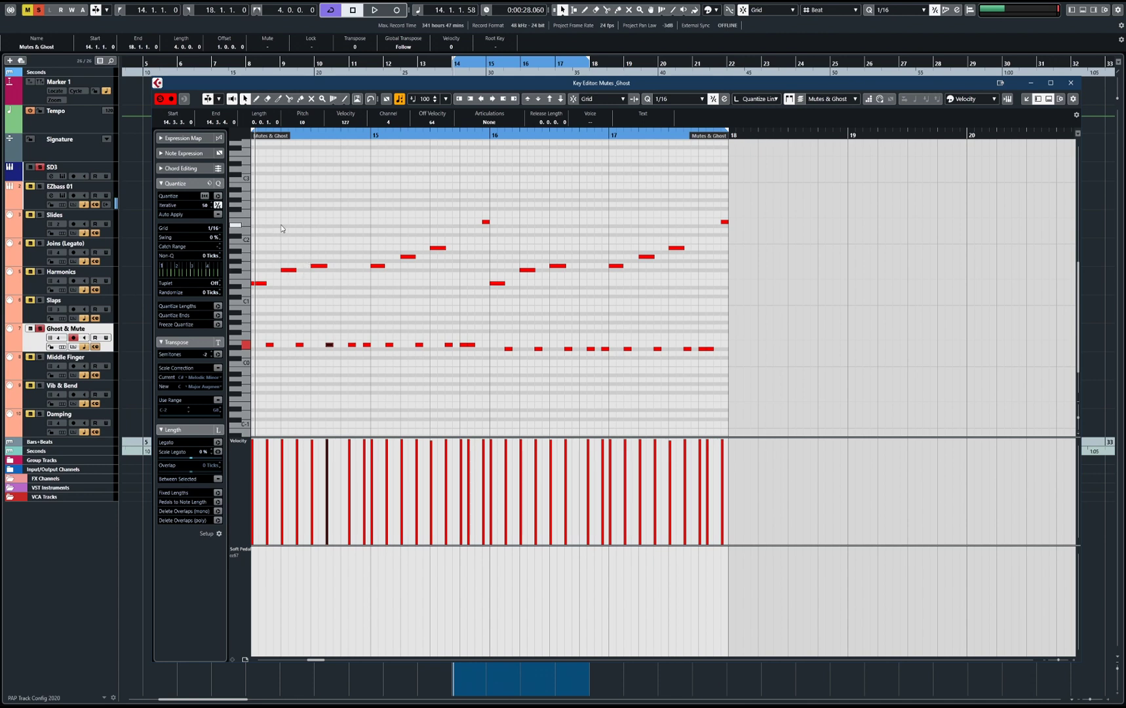
mouse_move(261, 335)
left_mouse_down()
mouse_move(481, 366)
mouse_move(725, 371)
left_mouse_up()
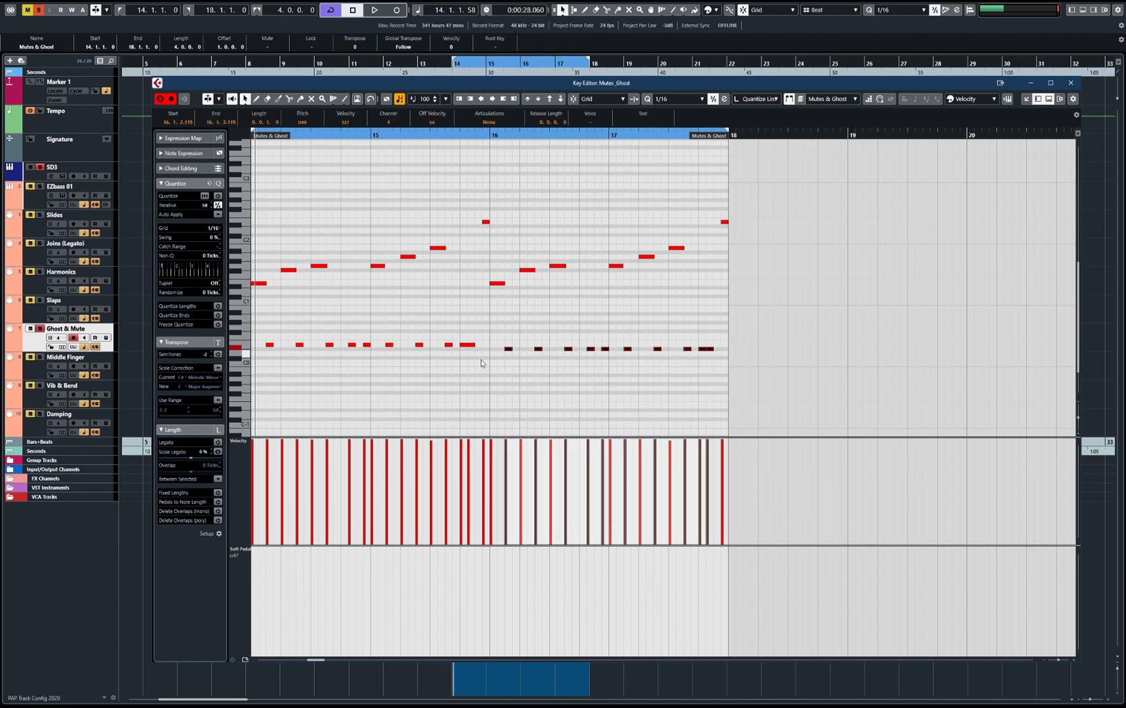
left_click_drag(263, 337, 537, 374)
left_click(264, 328)
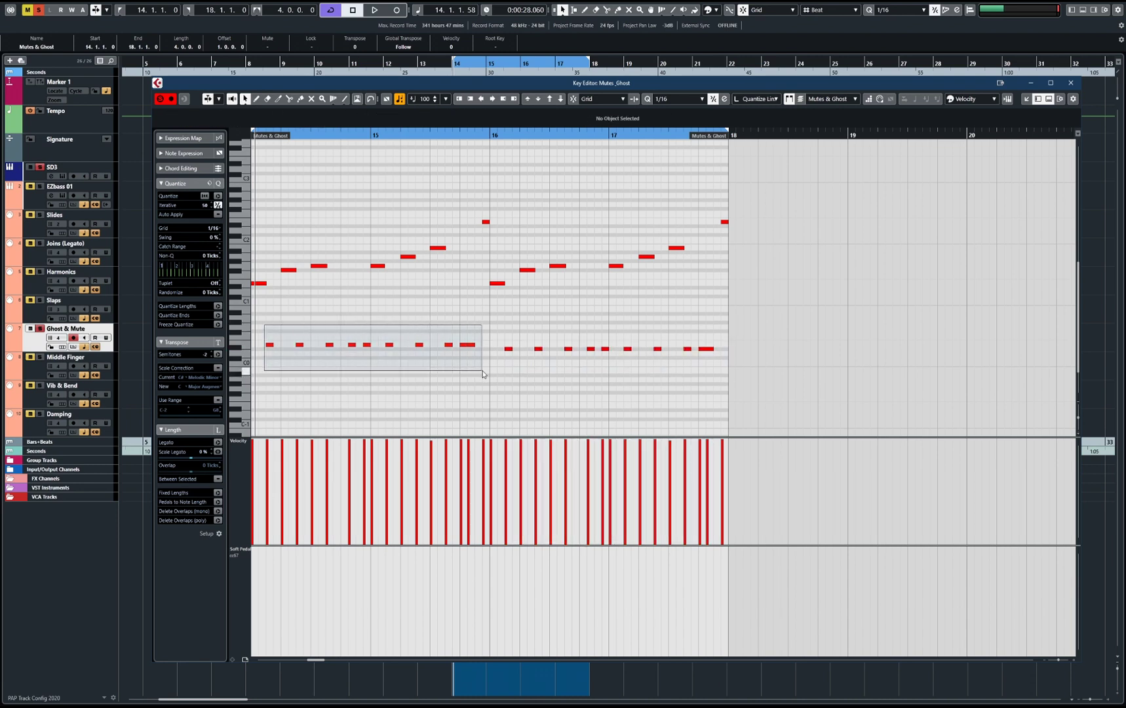
left_click(378, 268)
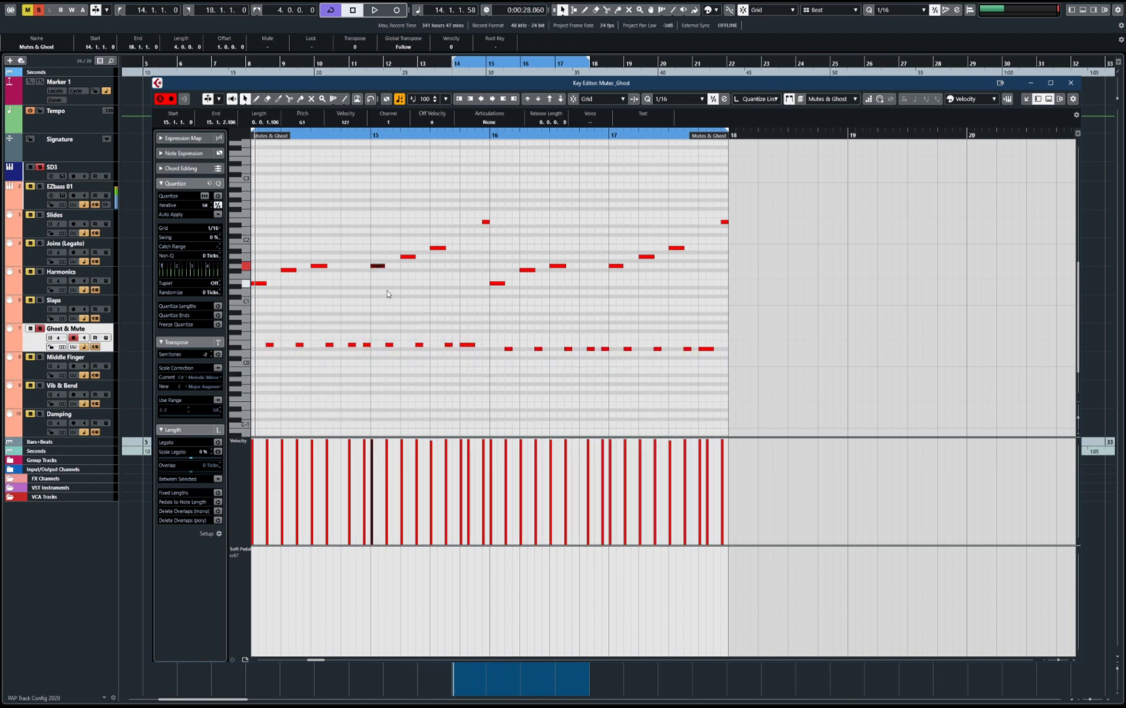
left_click(390, 346)
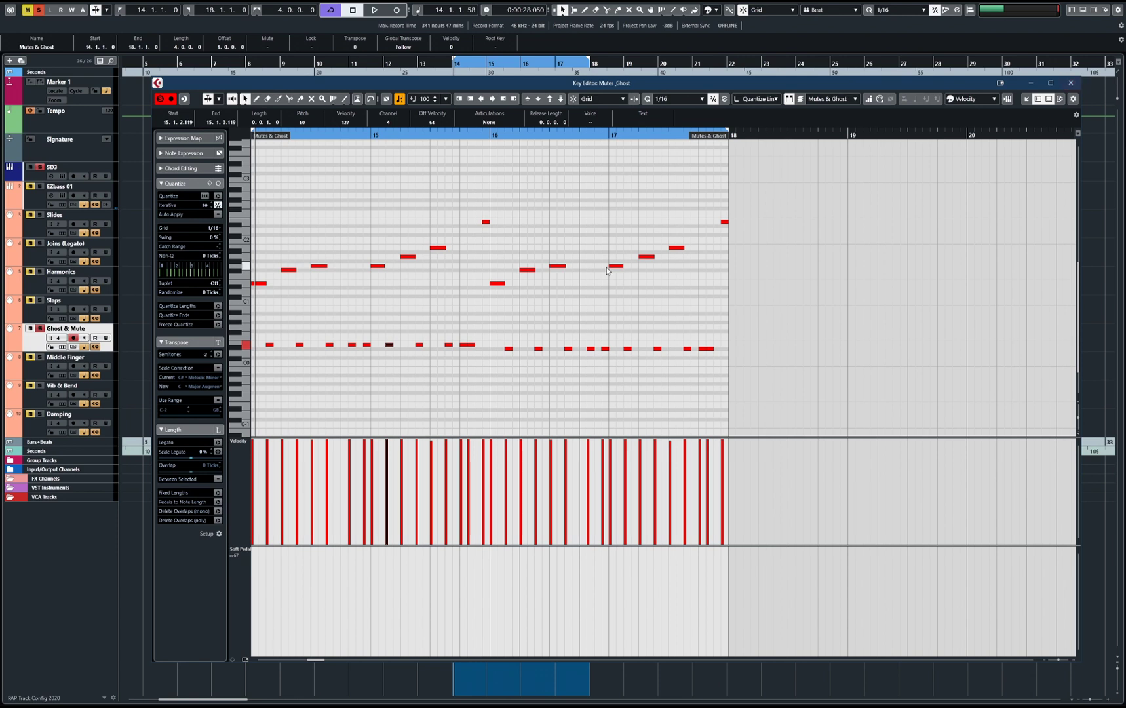
key("space")
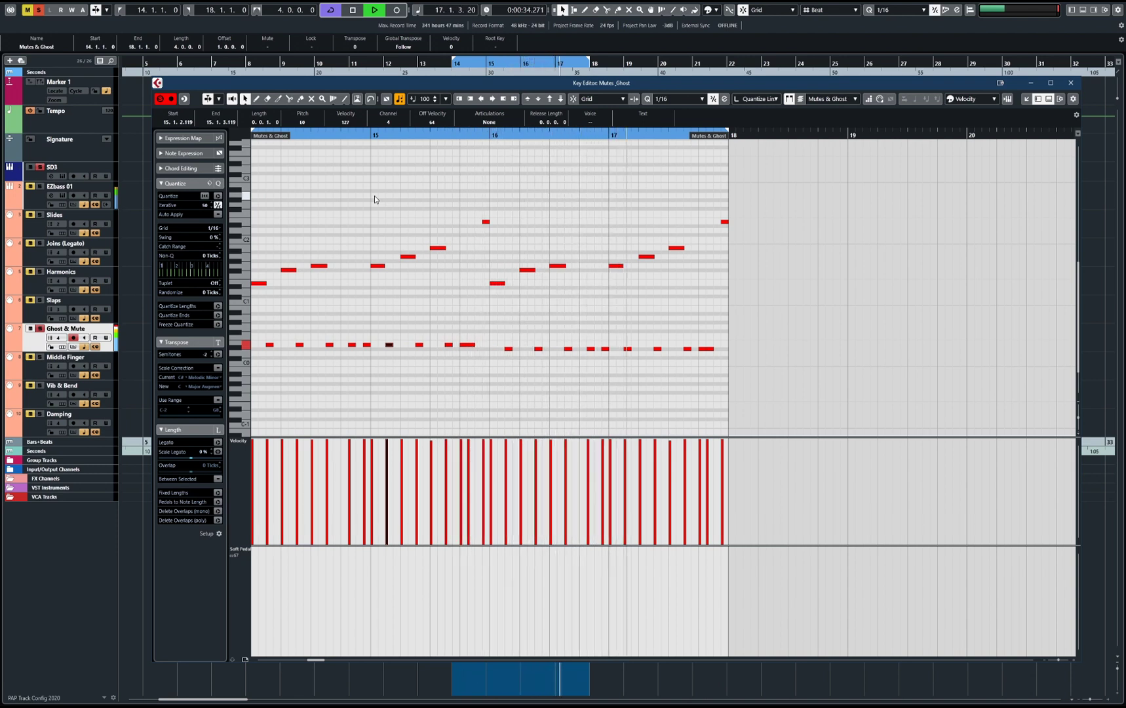
key("space")
Close the Key Editor, loop bars 18–22 around Middle Finger, and play it through.
key("Return")
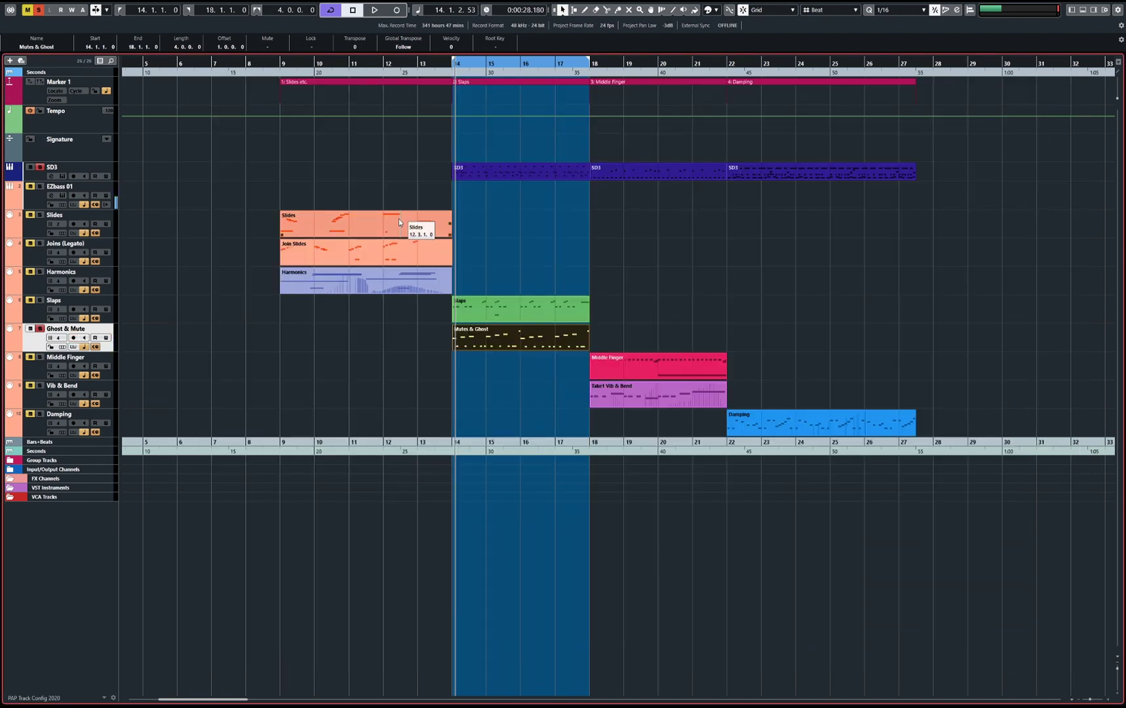
left_click_drag(242, 700, 269, 700)
left_click(368, 363)
key("p")
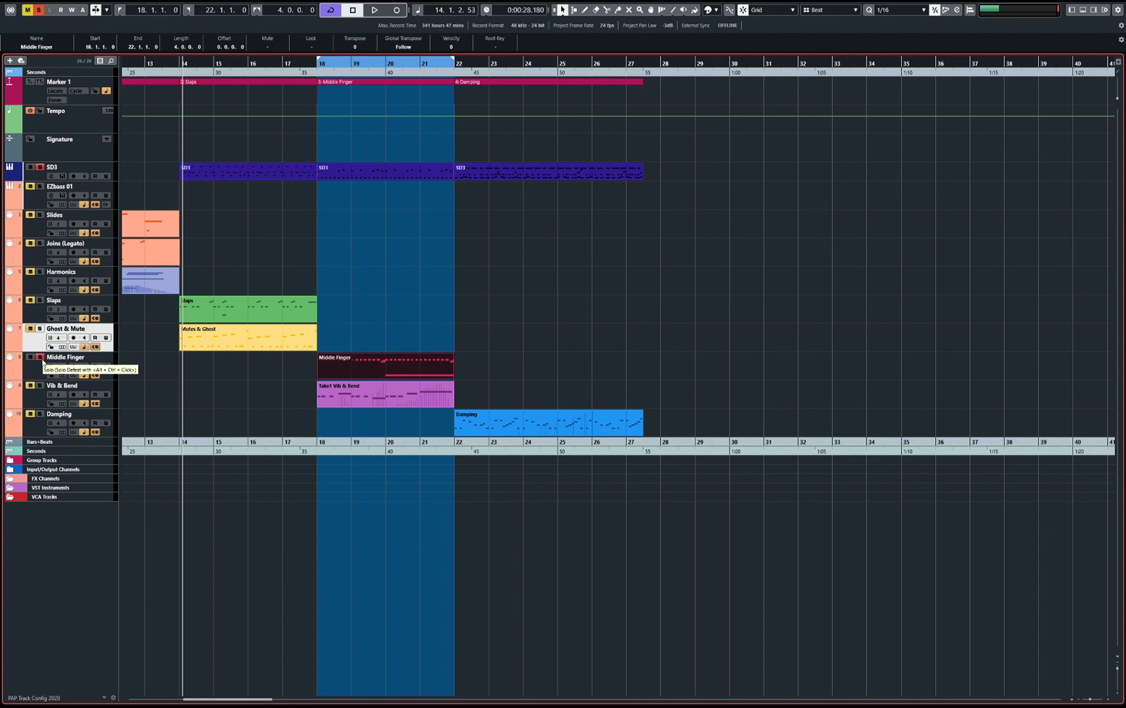
key("KP_1")
key("space")
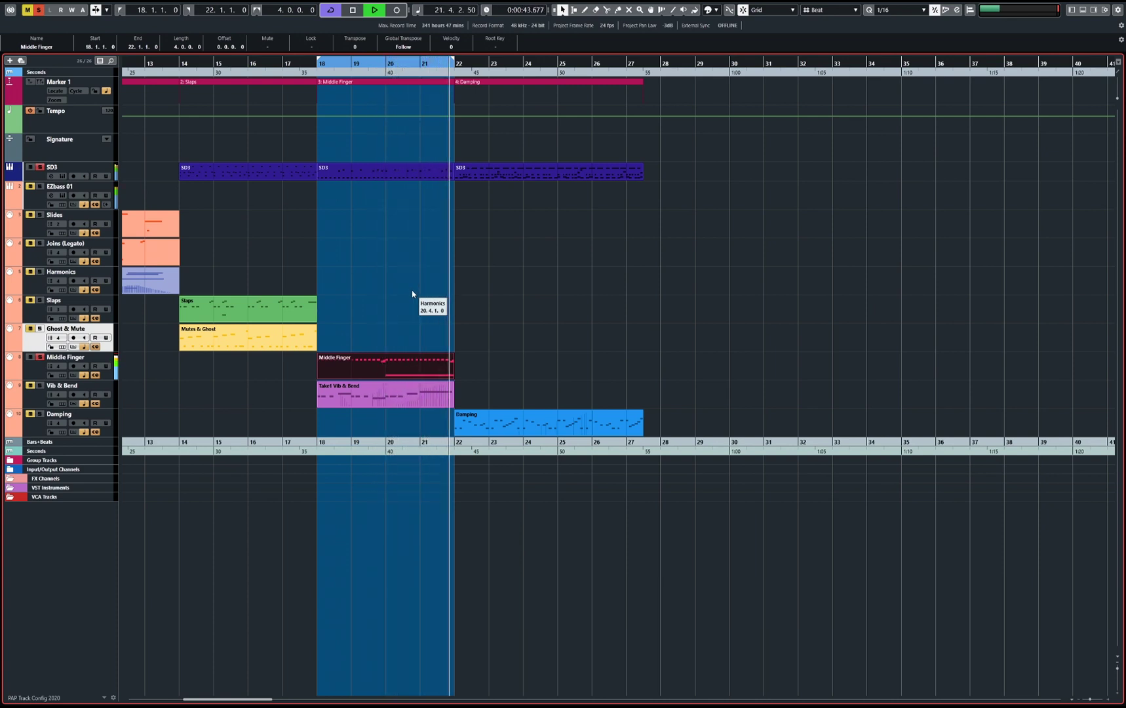
key("space")
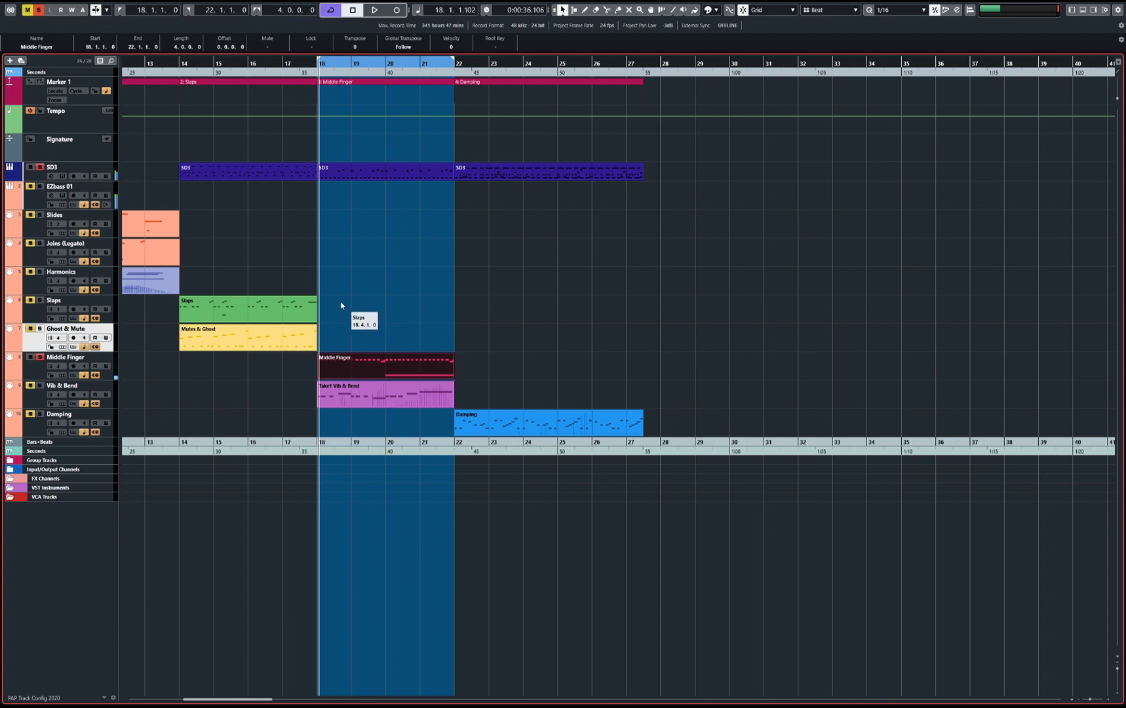
double_click(380, 372)
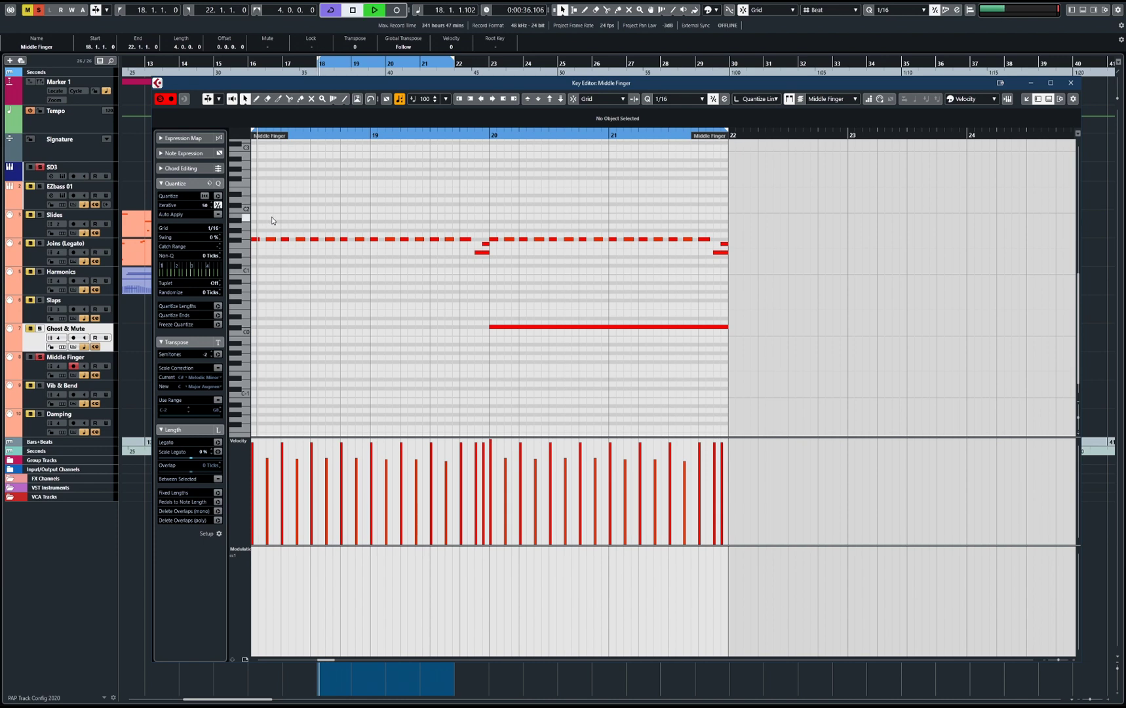
key("space")
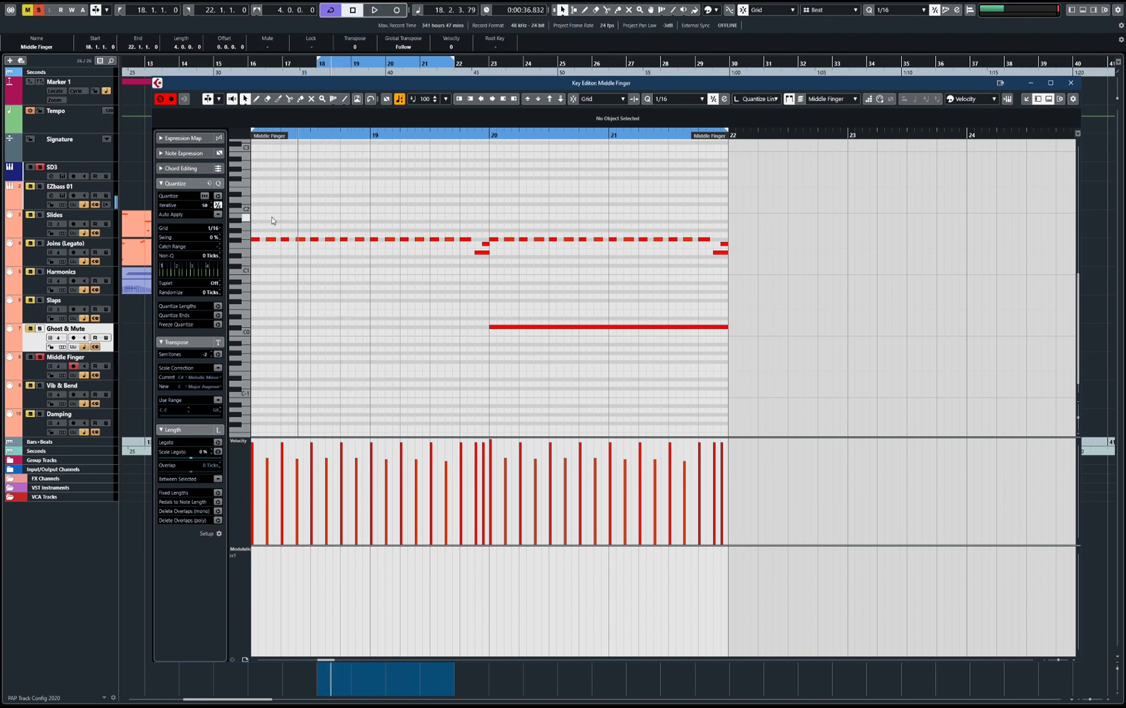
key("ctrl+Left")
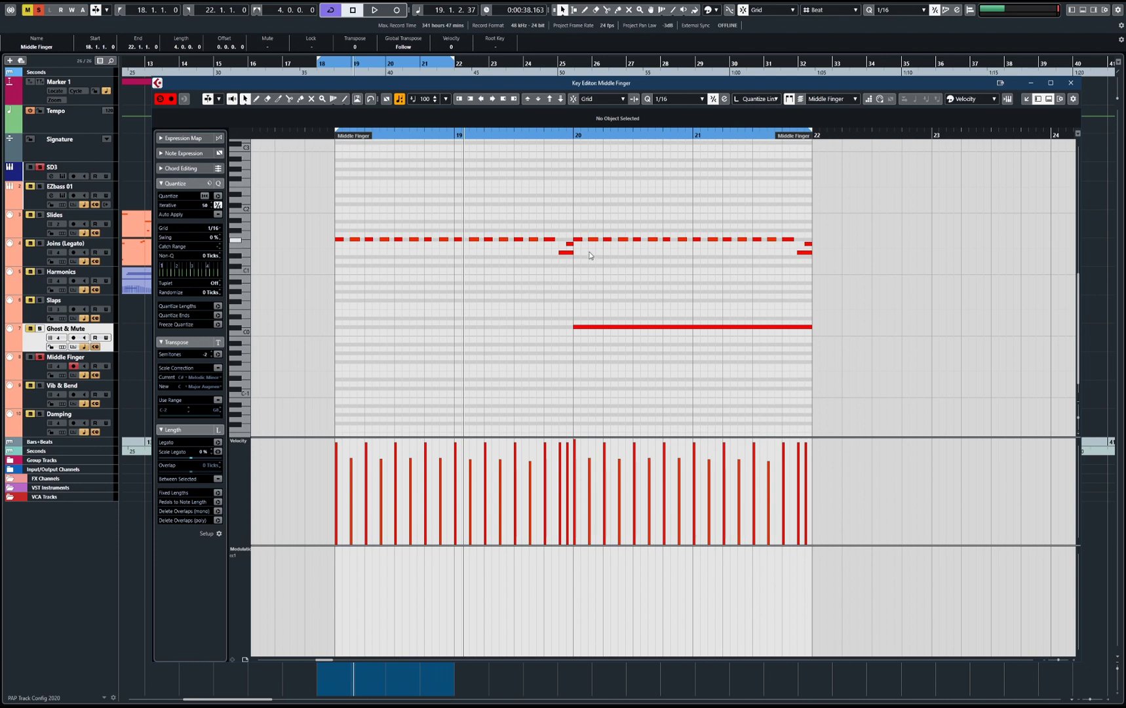
left_click(582, 328)
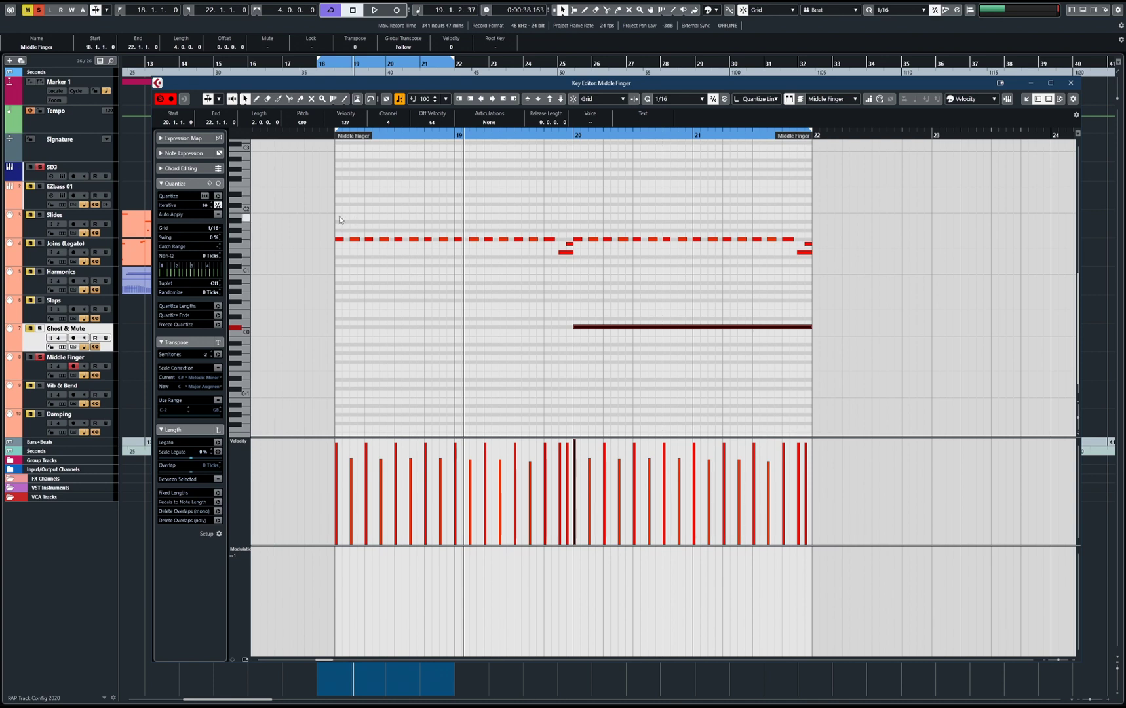
left_click_drag(332, 218, 554, 306)
left_click_drag(573, 222, 795, 287)
left_click(608, 253)
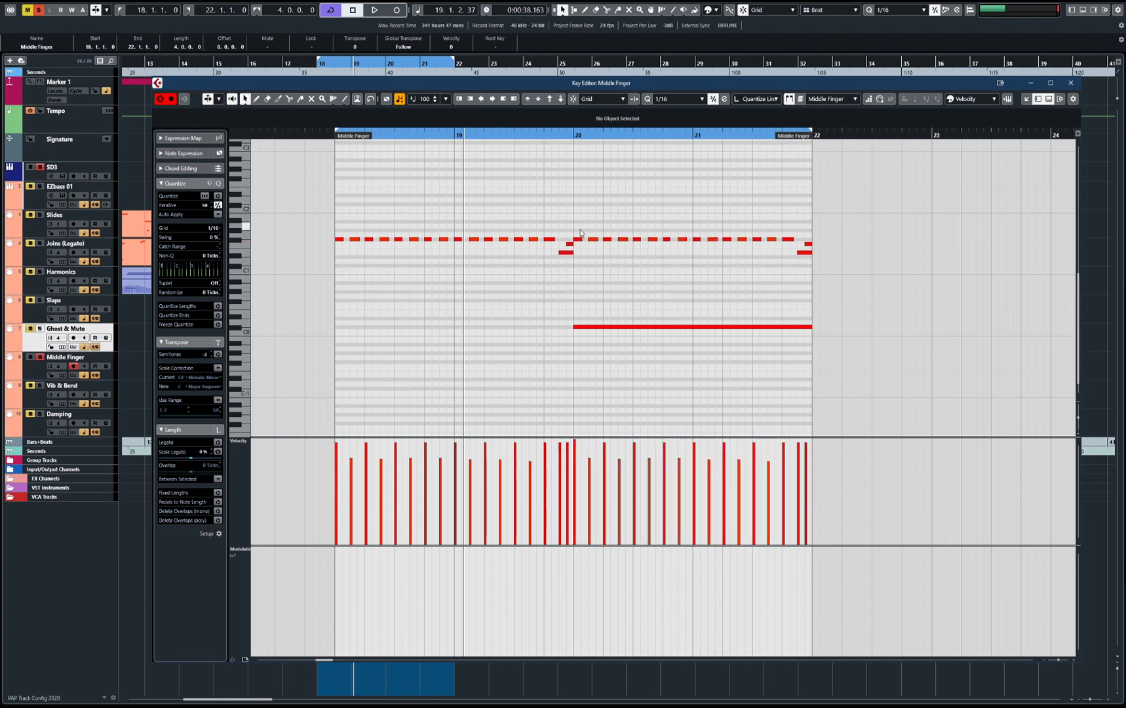
left_click_drag(578, 230, 795, 274)
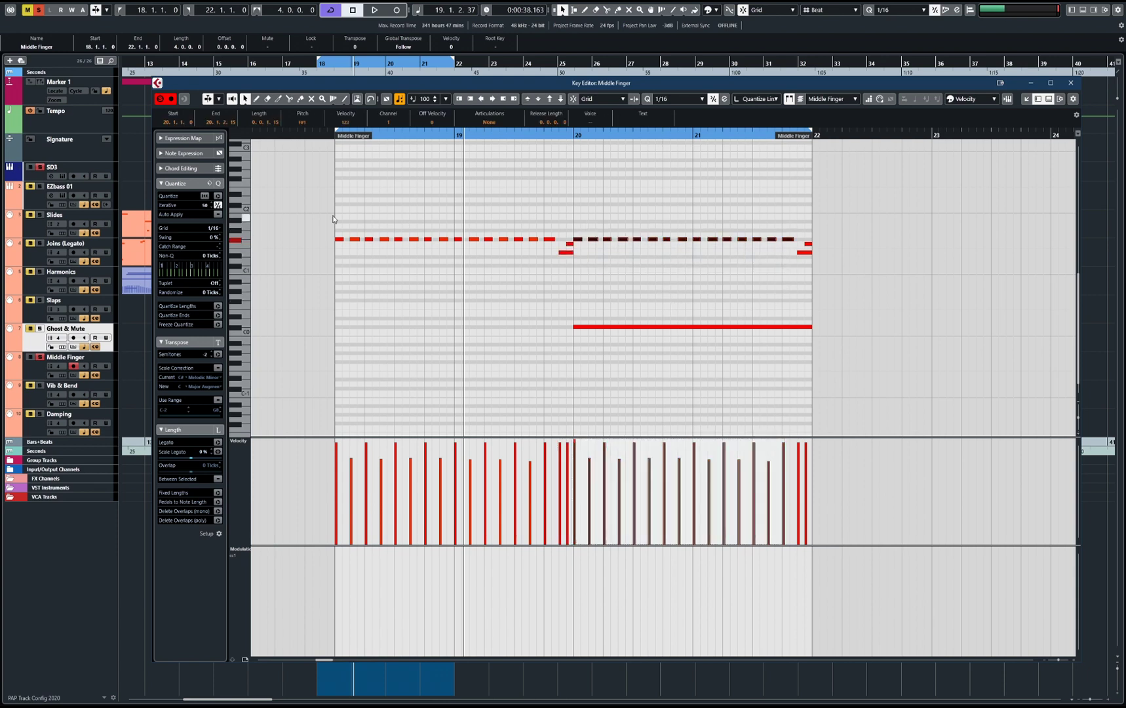
left_click_drag(333, 218, 555, 278)
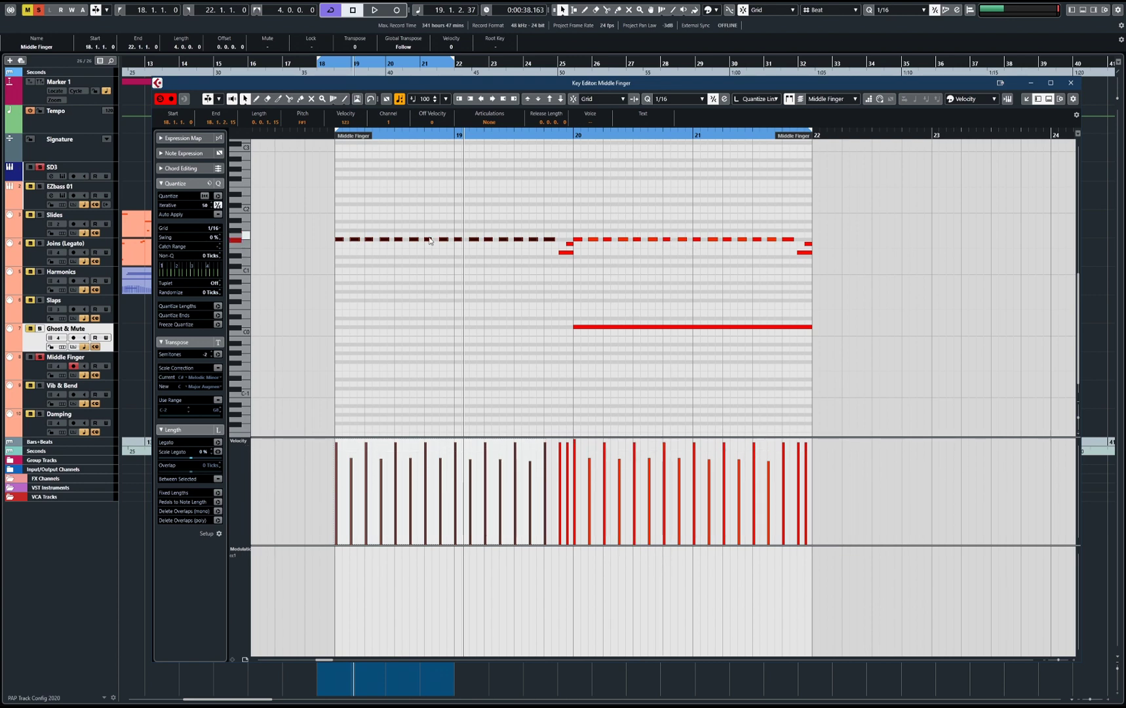
left_click(377, 184)
key("space")
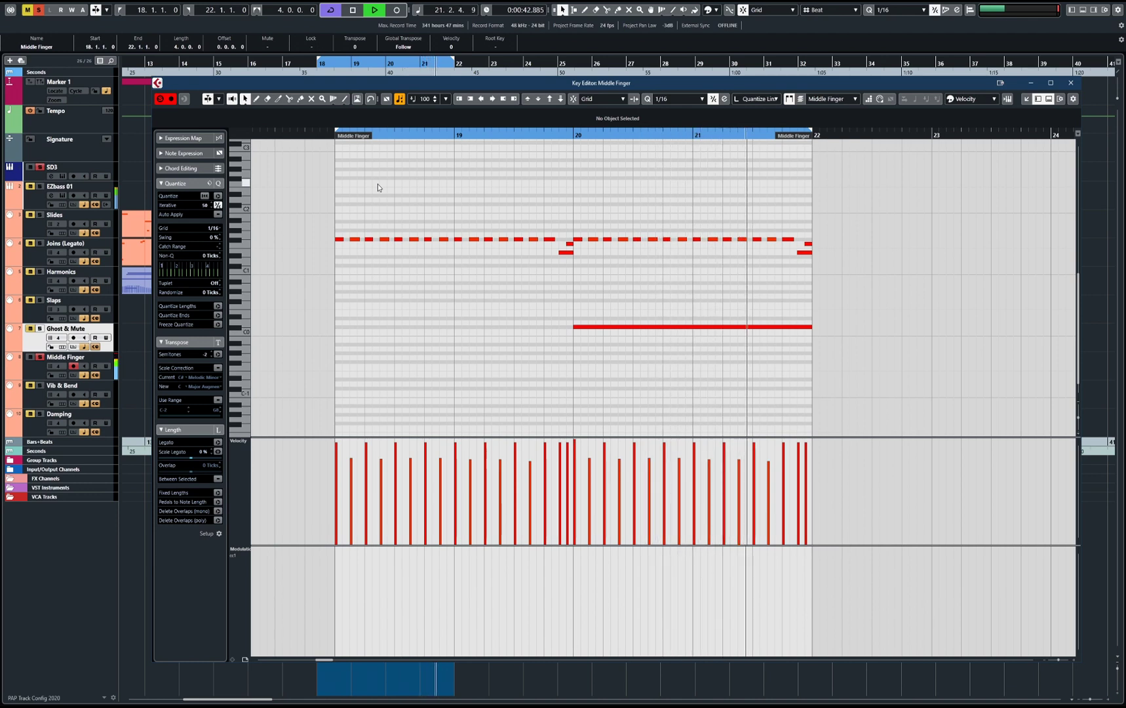
key("space")
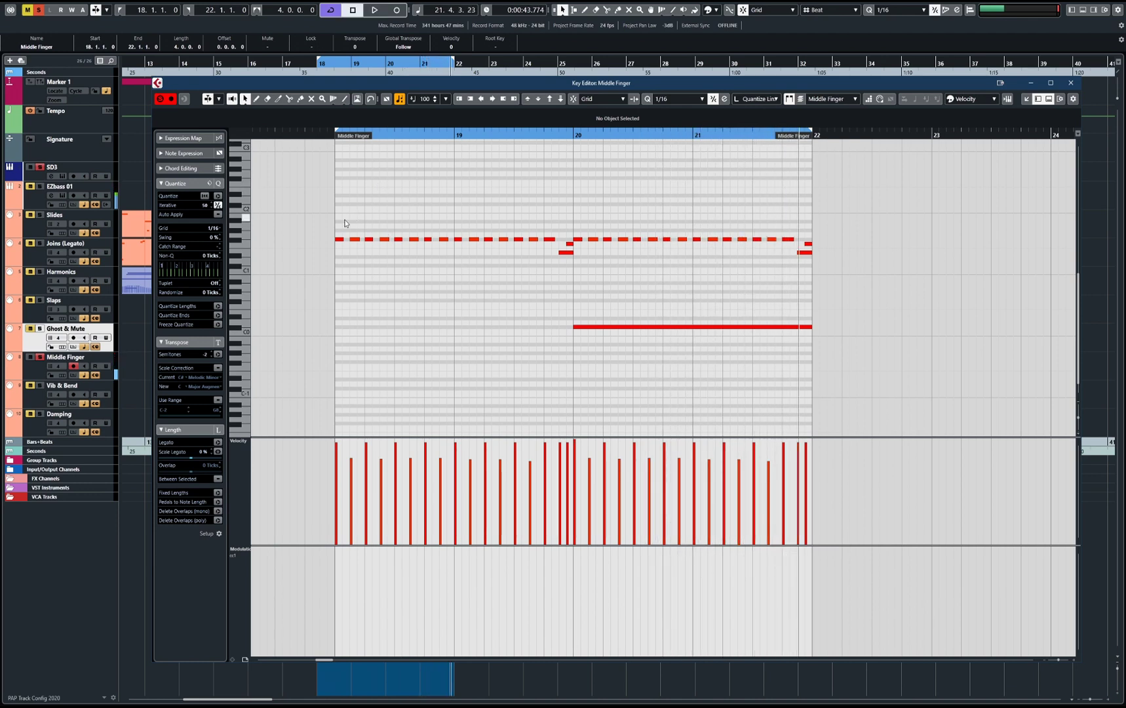
left_click_drag(556, 257, 335, 228)
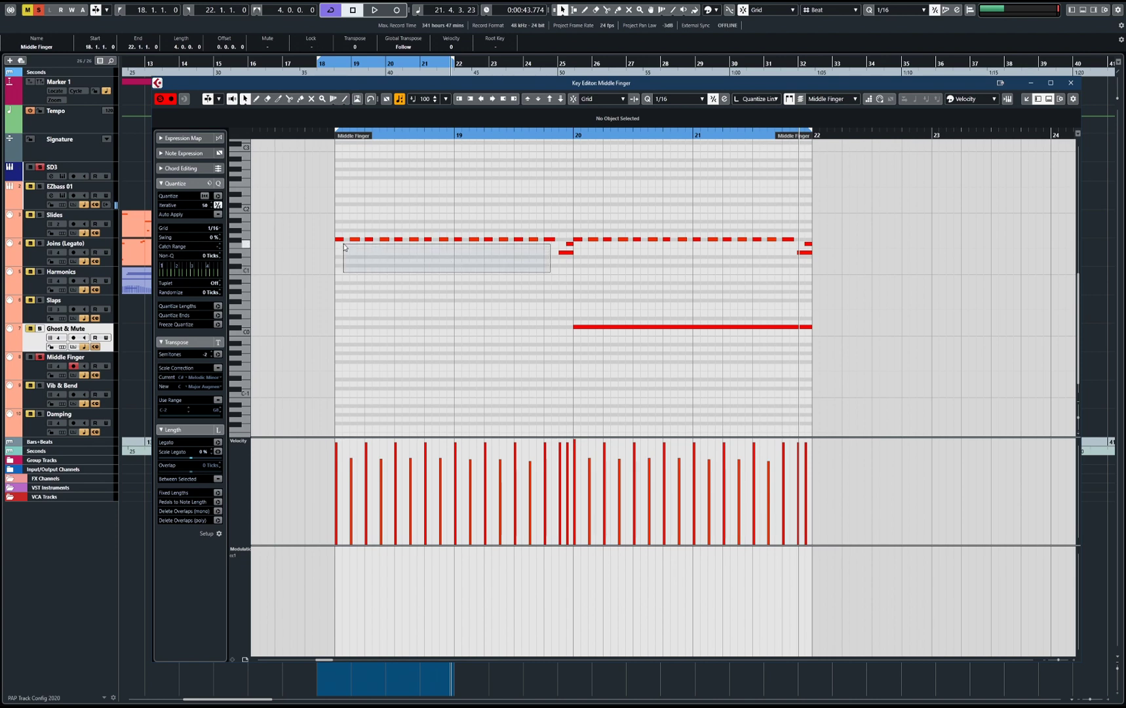
left_click(567, 136)
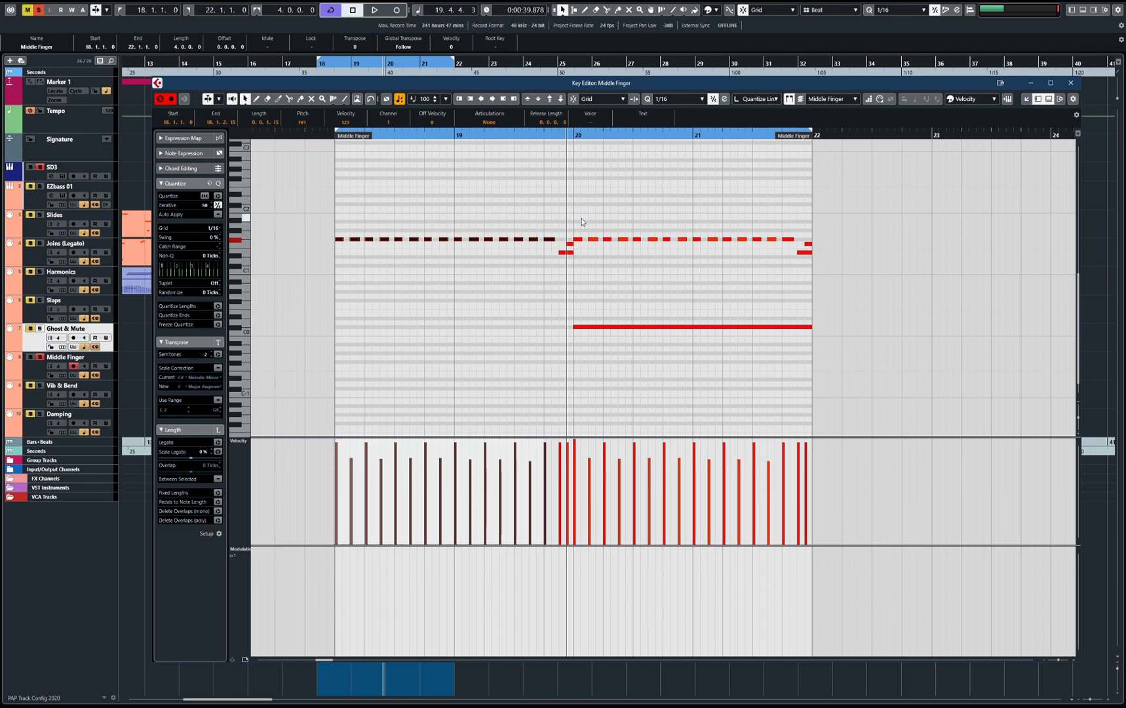
key("KP_Subtract")
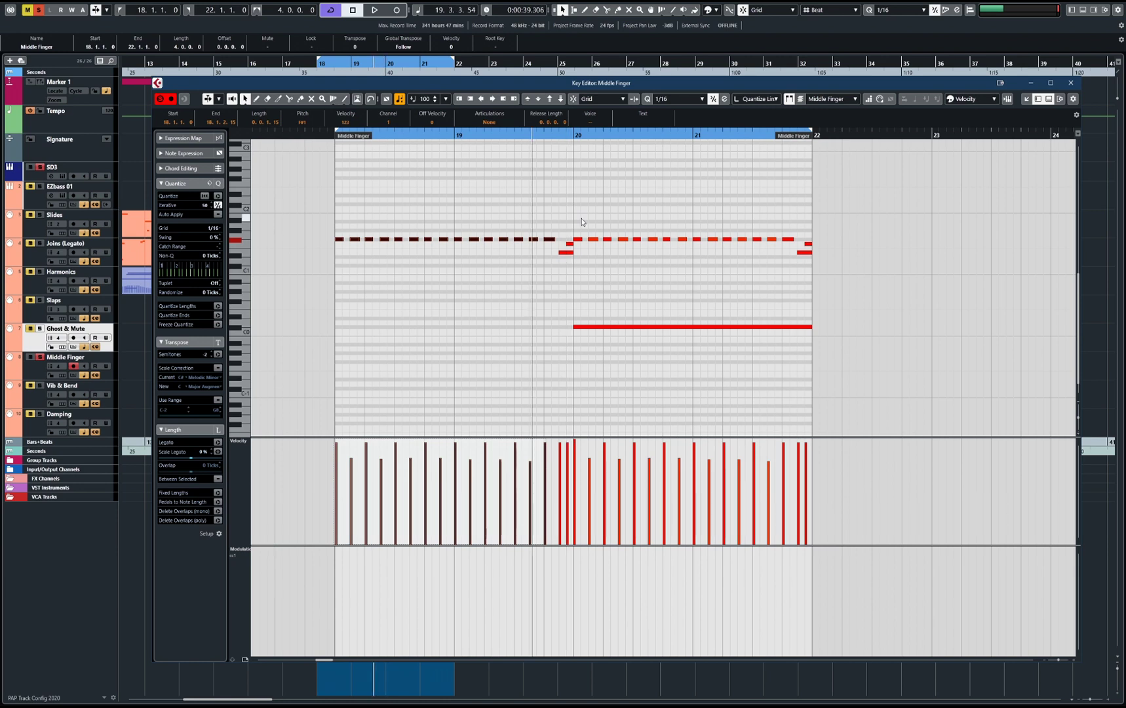
left_click_drag(582, 297, 633, 367)
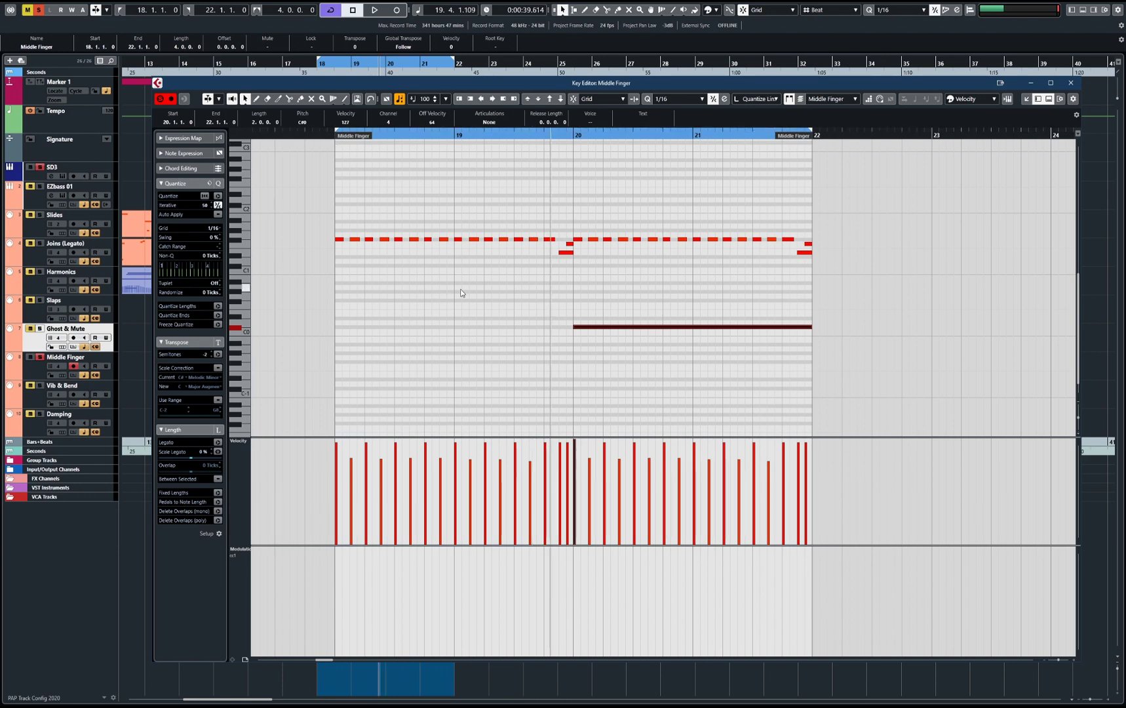
key("space")
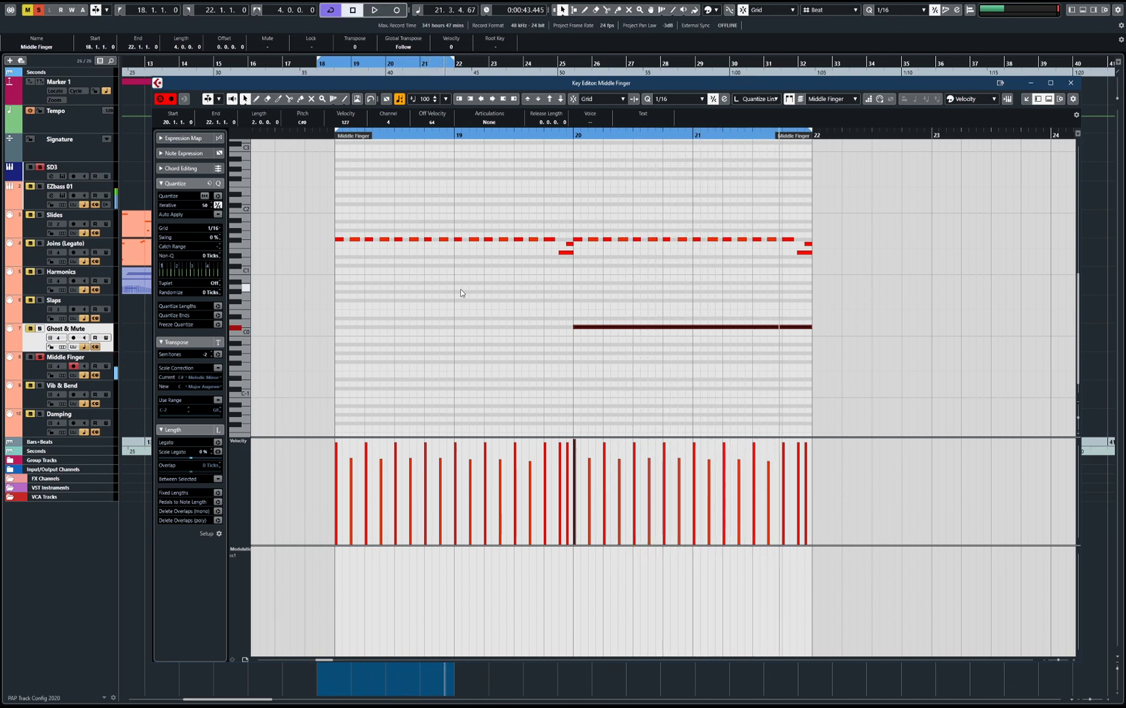
key("space")
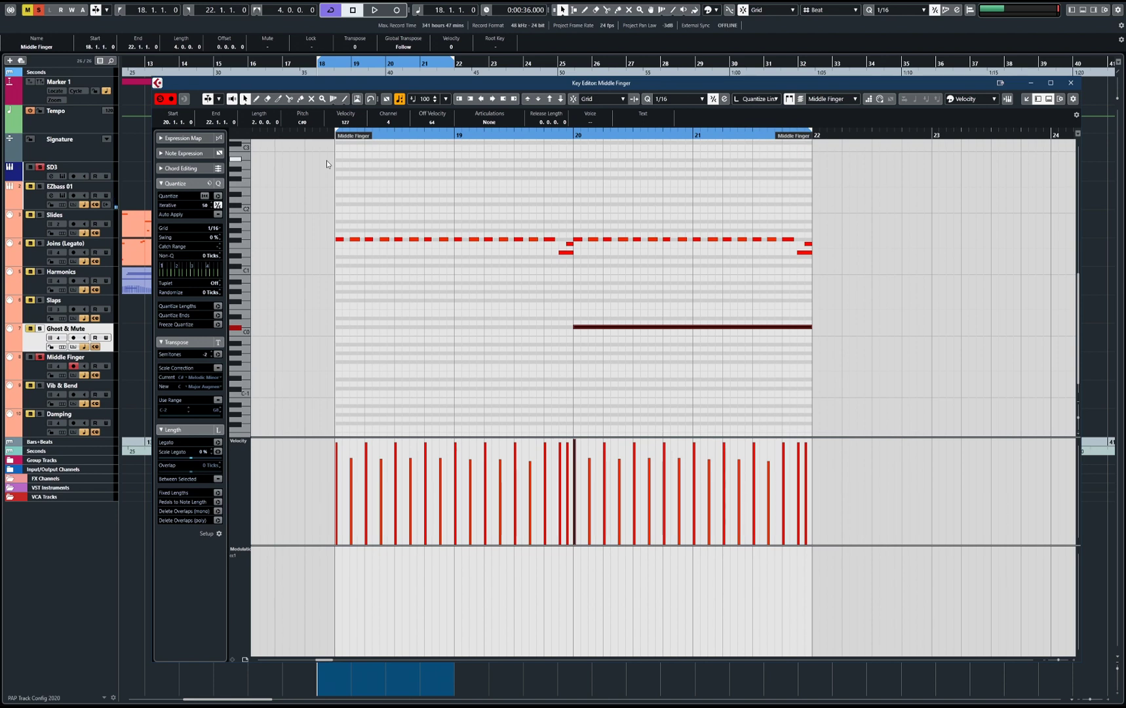
key("space")
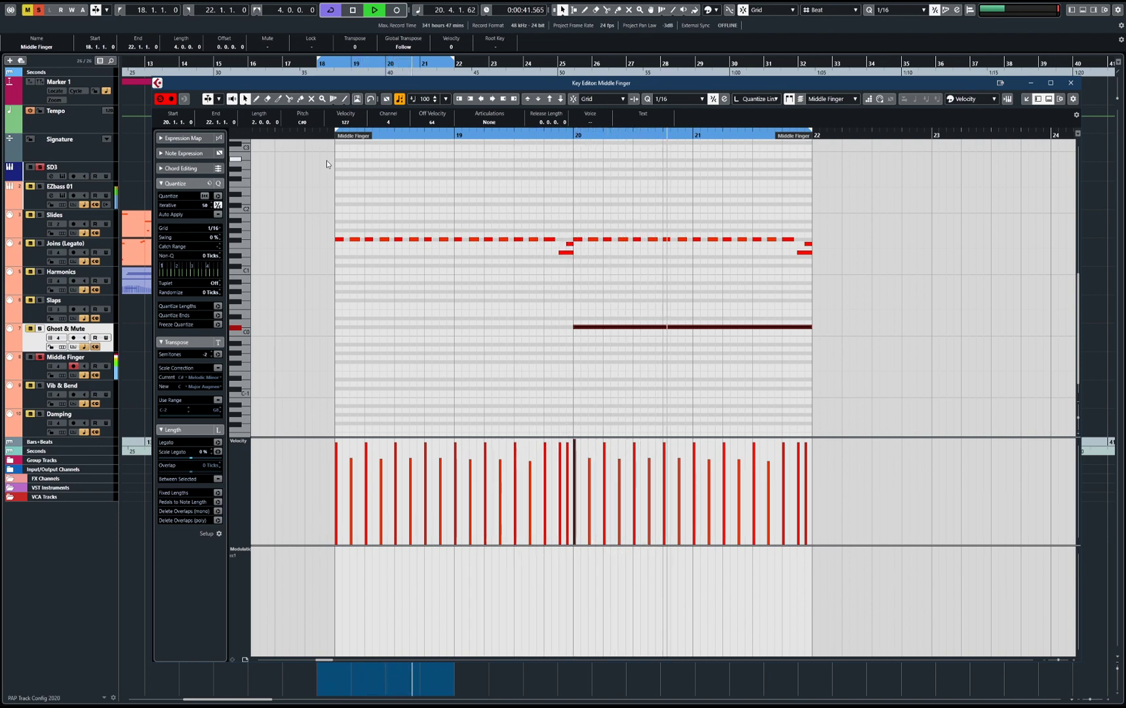
key("Return")
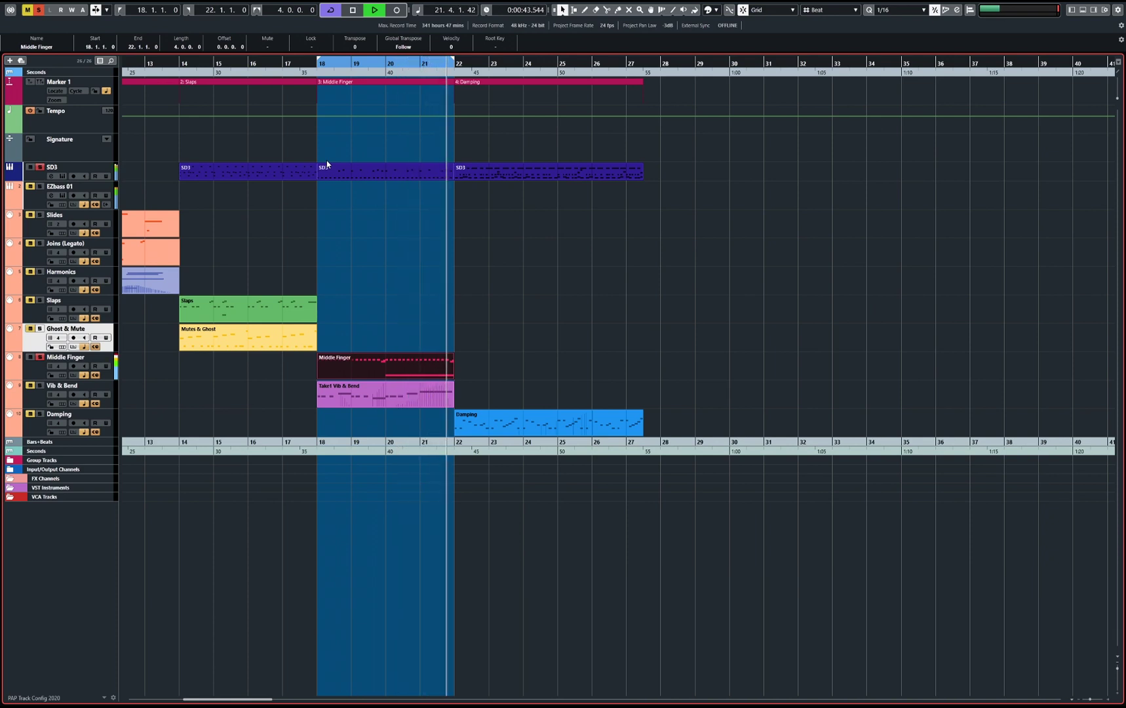
Stop playback, solo the Vib & Bend track, and play from bar 18.
key("space")
left_click(406, 288)
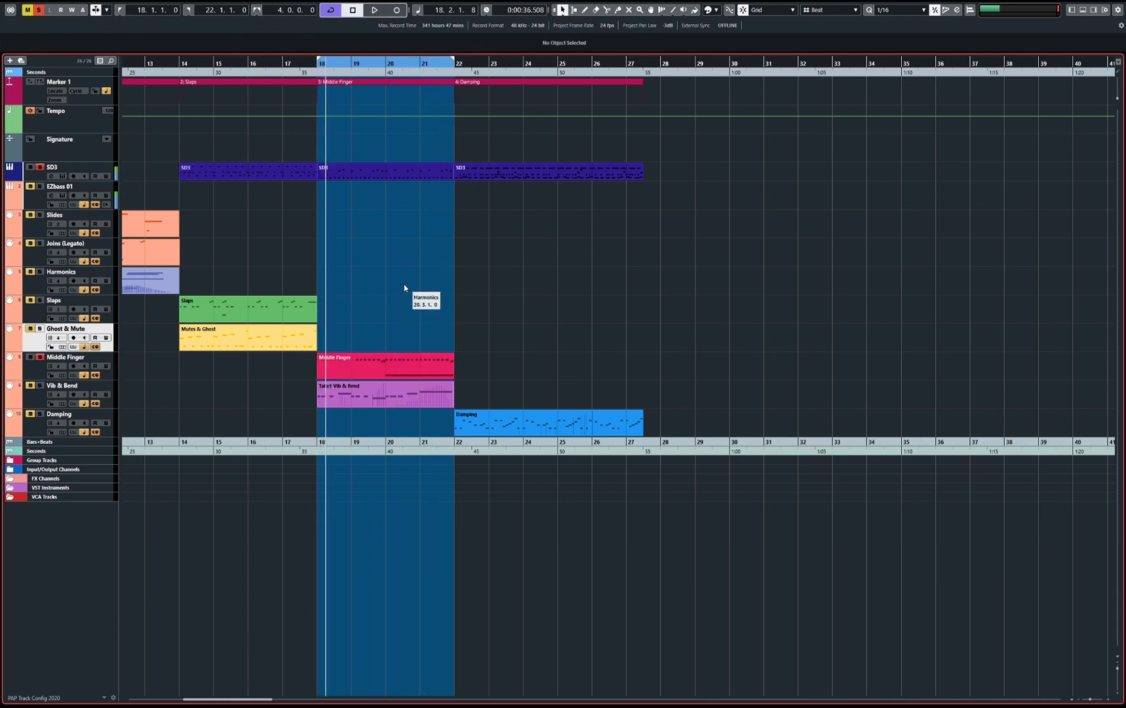
left_click(42, 386)
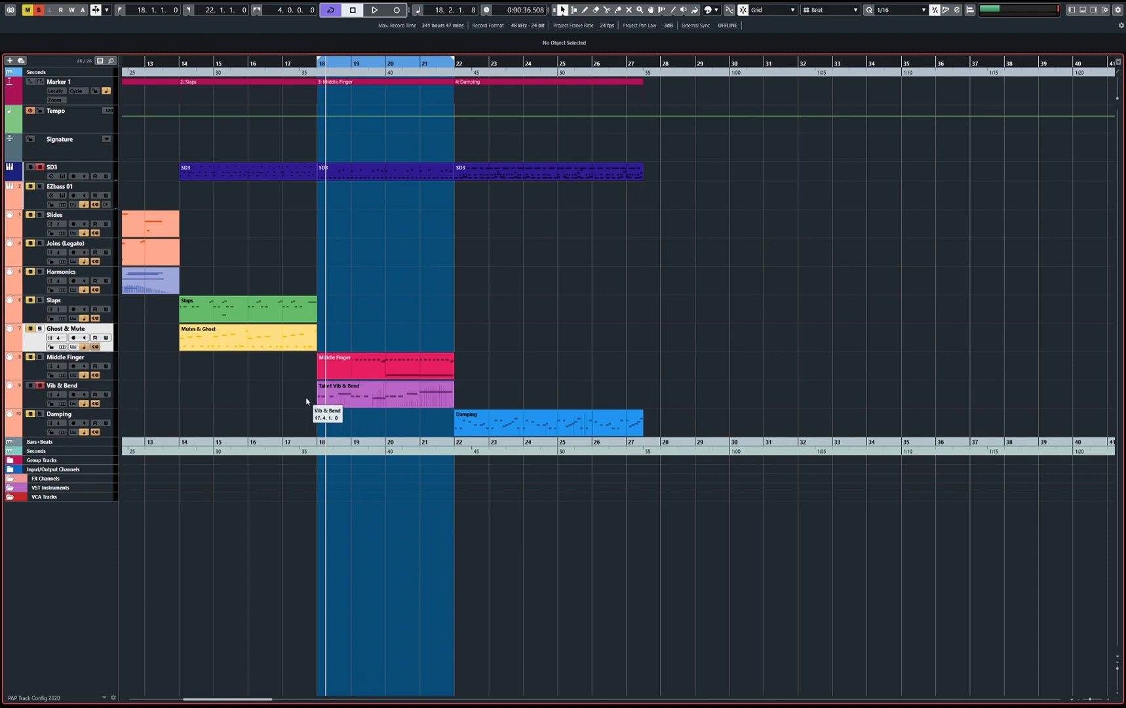
key("space")
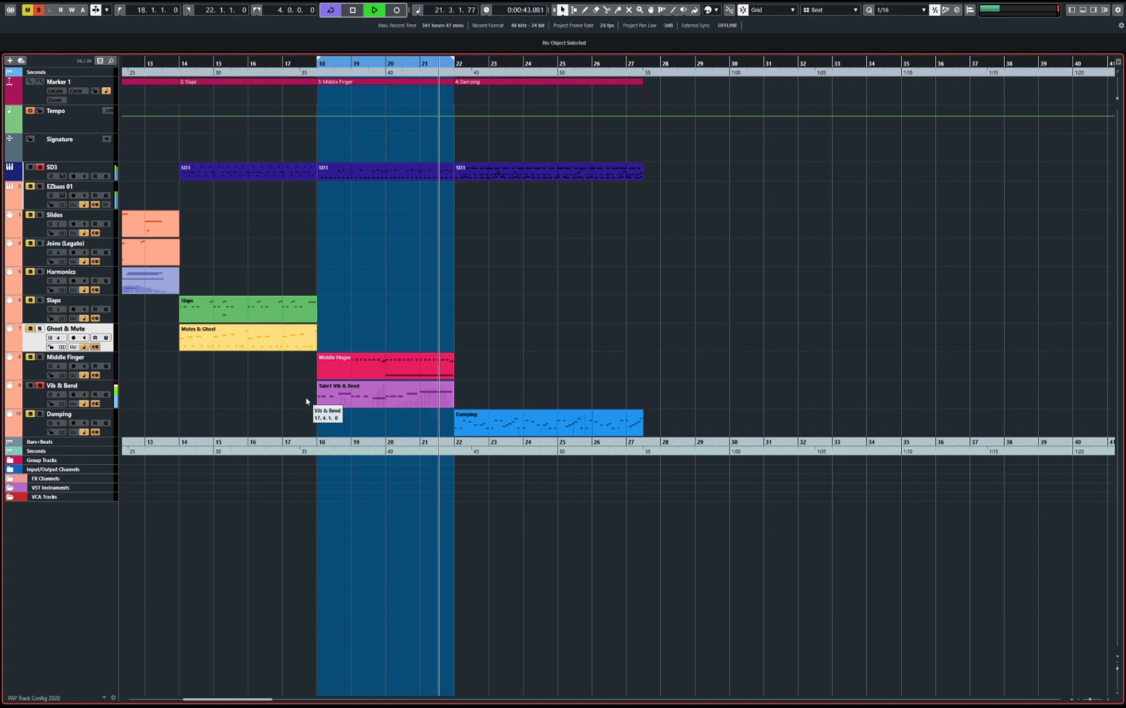
Back out of the SD3 part and open Take1 Vib & Bend in the Key Editor.
double_click(414, 172)
left_click_drag(621, 184, 722, 276)
key("Delete")
key("Escape")
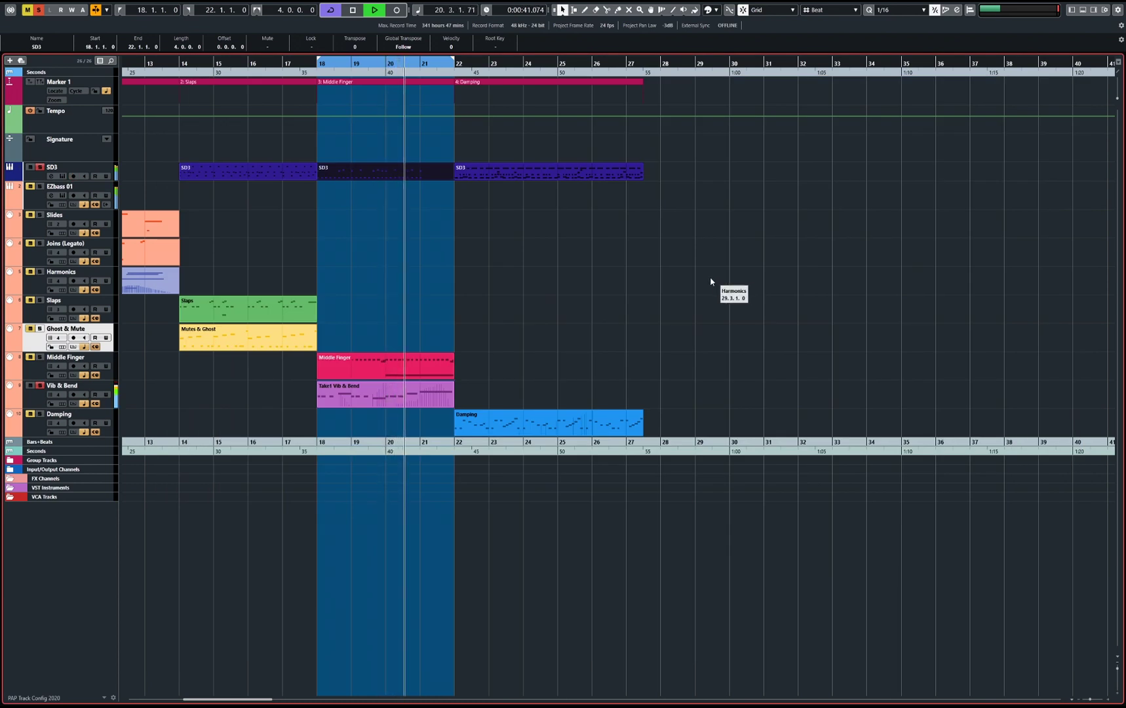
left_click(723, 279)
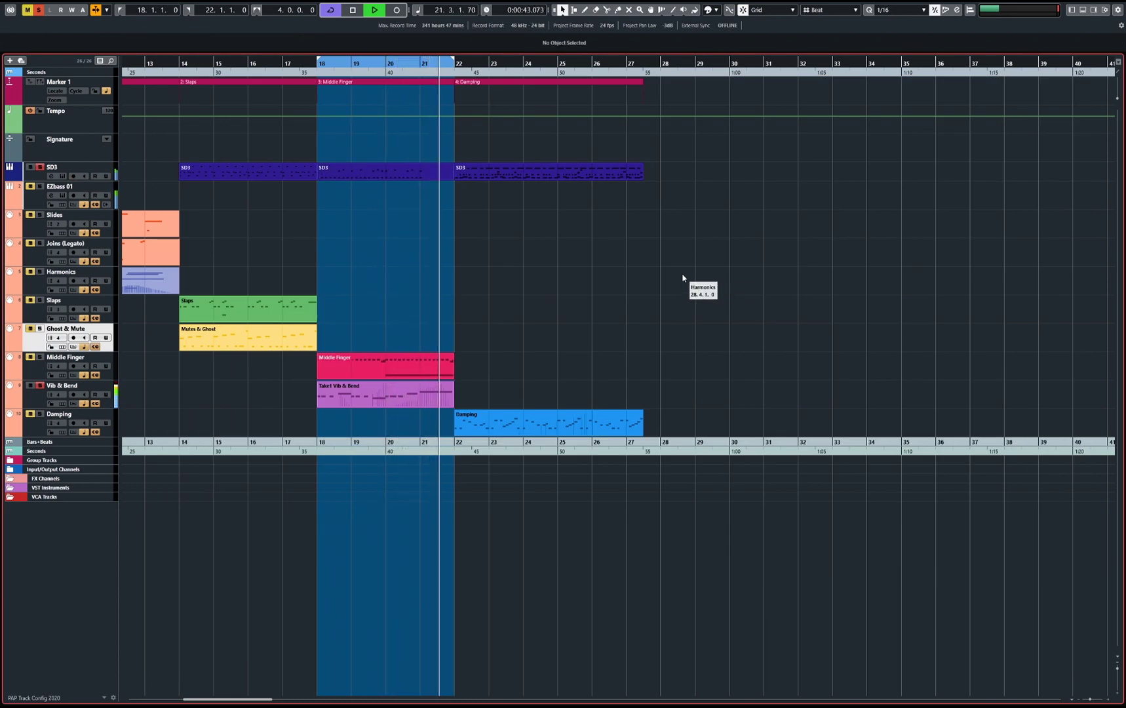
key("Return")
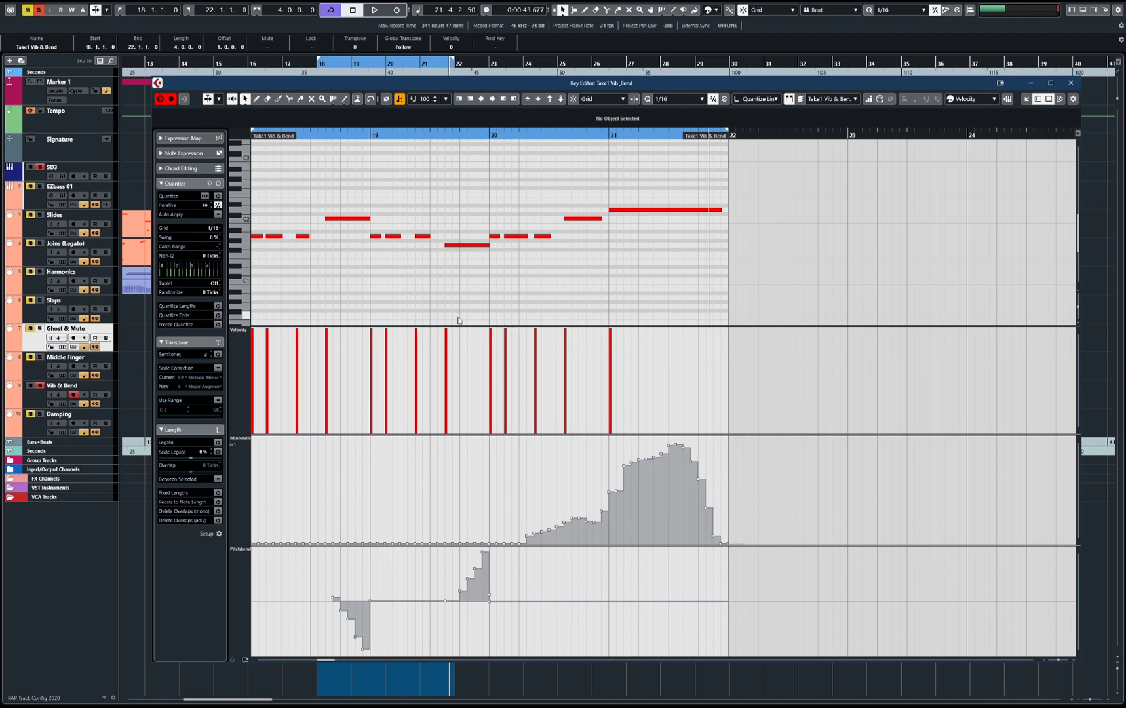
Shrink the velocity lane, play the Vib & Bend take, and close the Key Editor.
left_click_drag(460, 327, 466, 388)
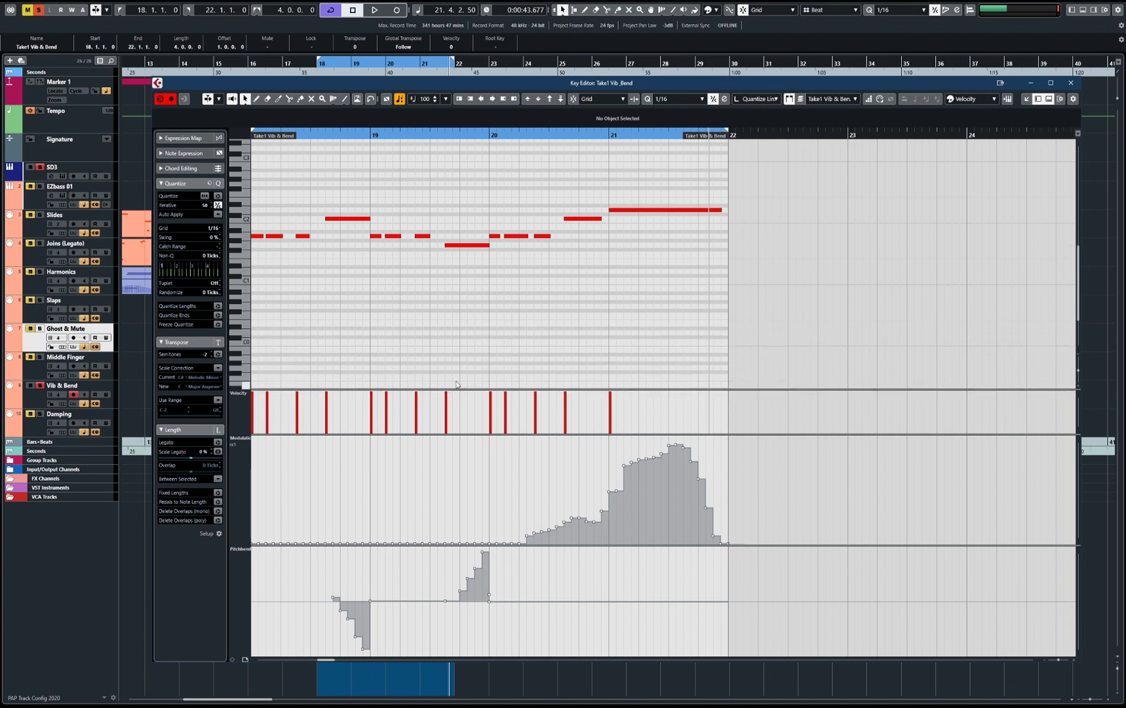
scroll(526, 333, "up", 3)
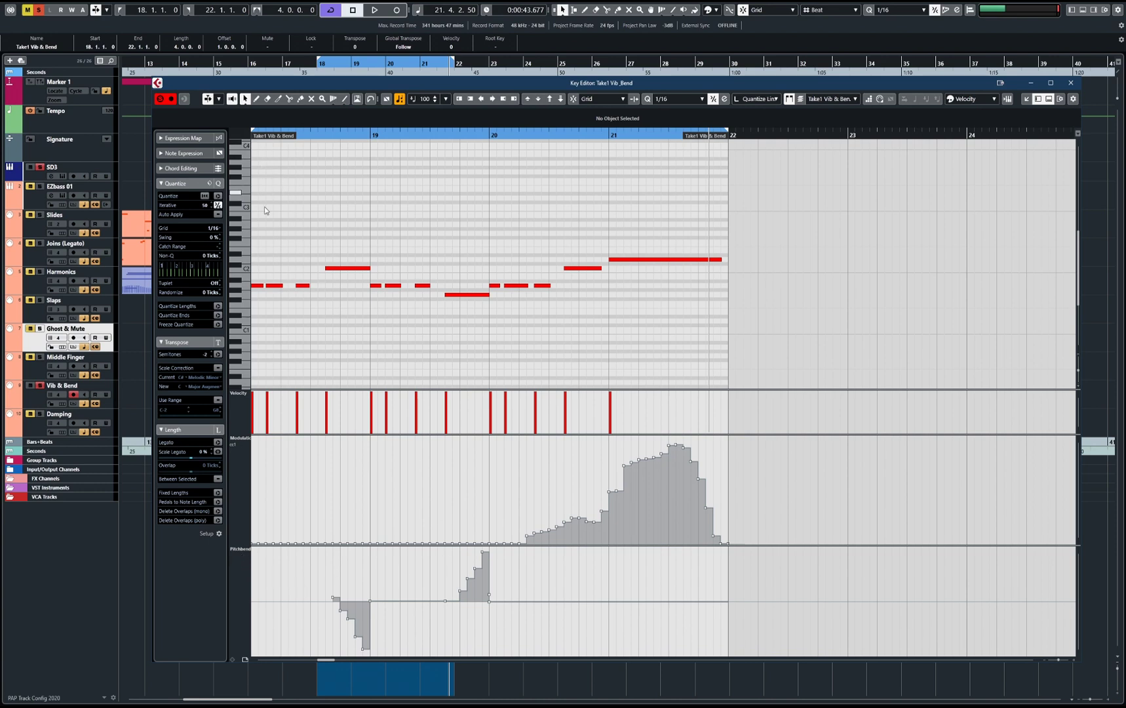
key("space")
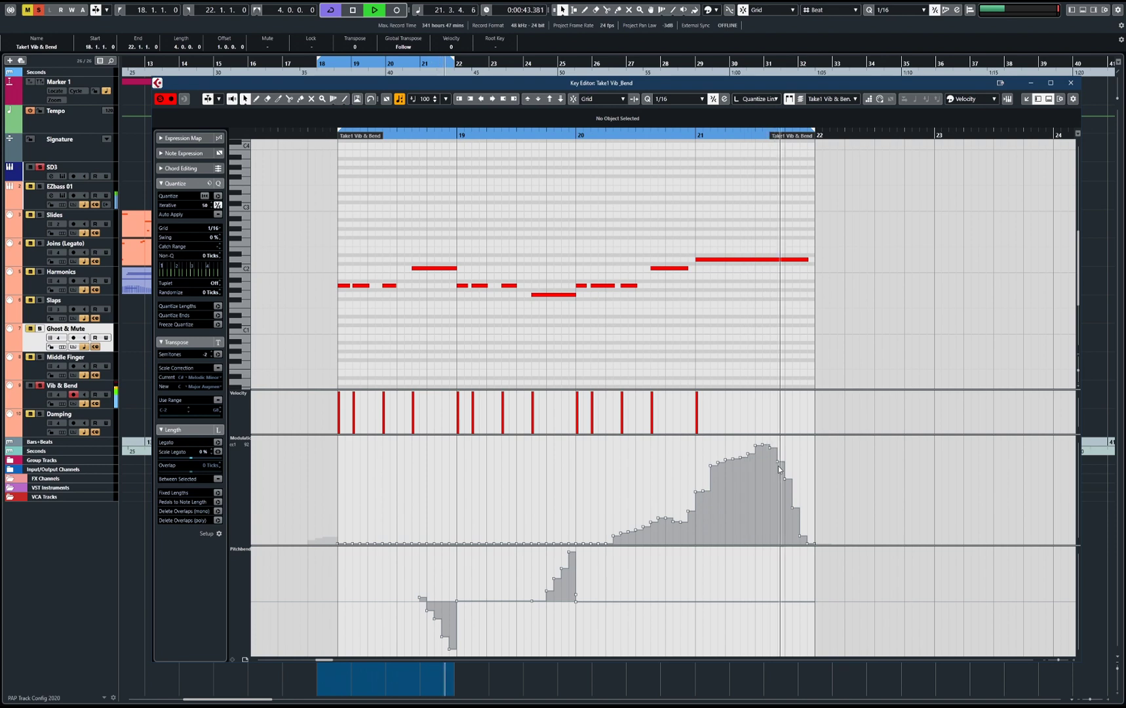
key("space")
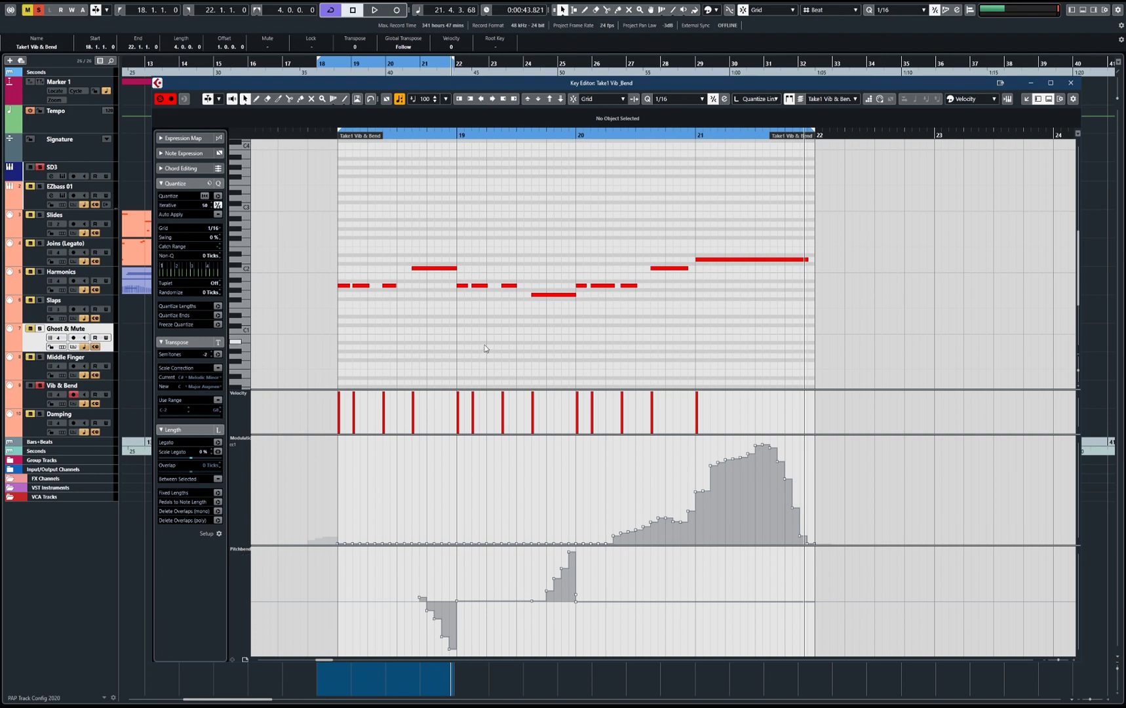
key("Return")
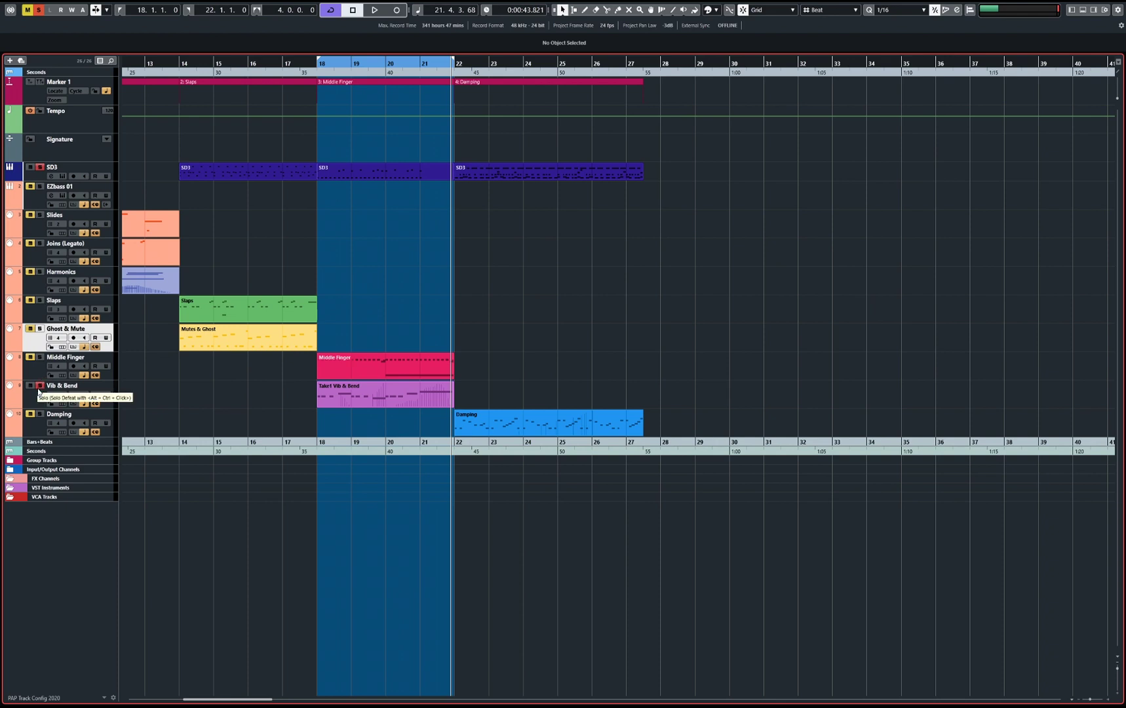
Unsolo Vib & Bend, loop and play the Damping section, then open Damping in the Key Editor.
left_click(40, 386)
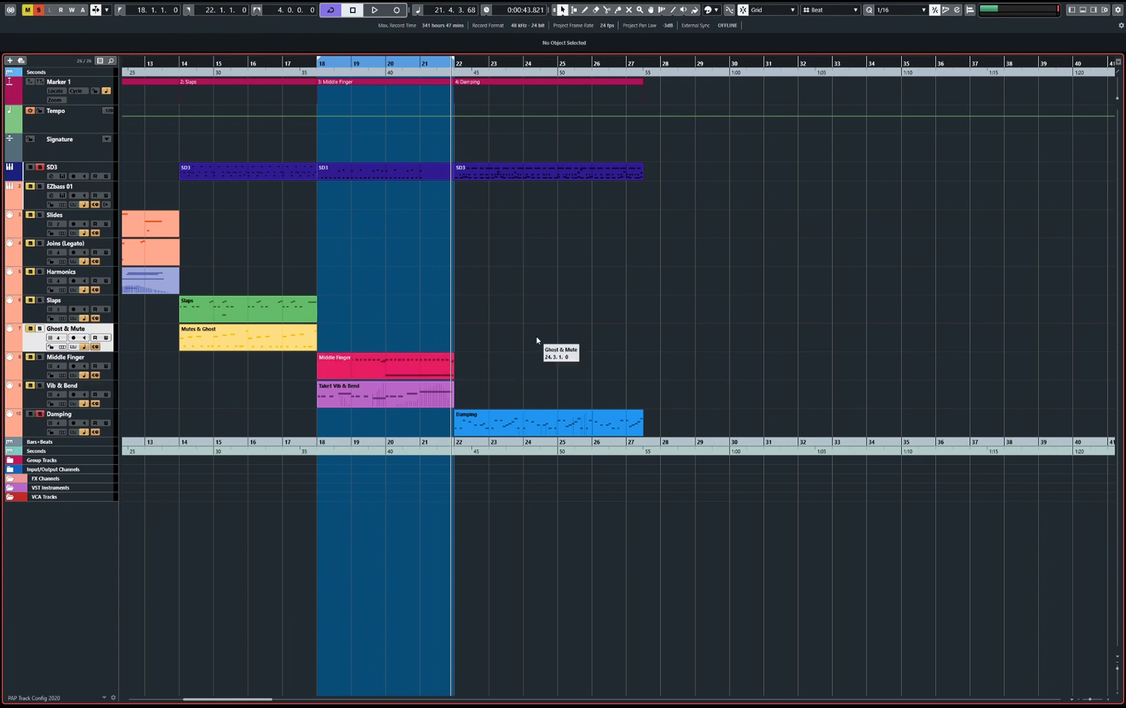
key("KP_1")
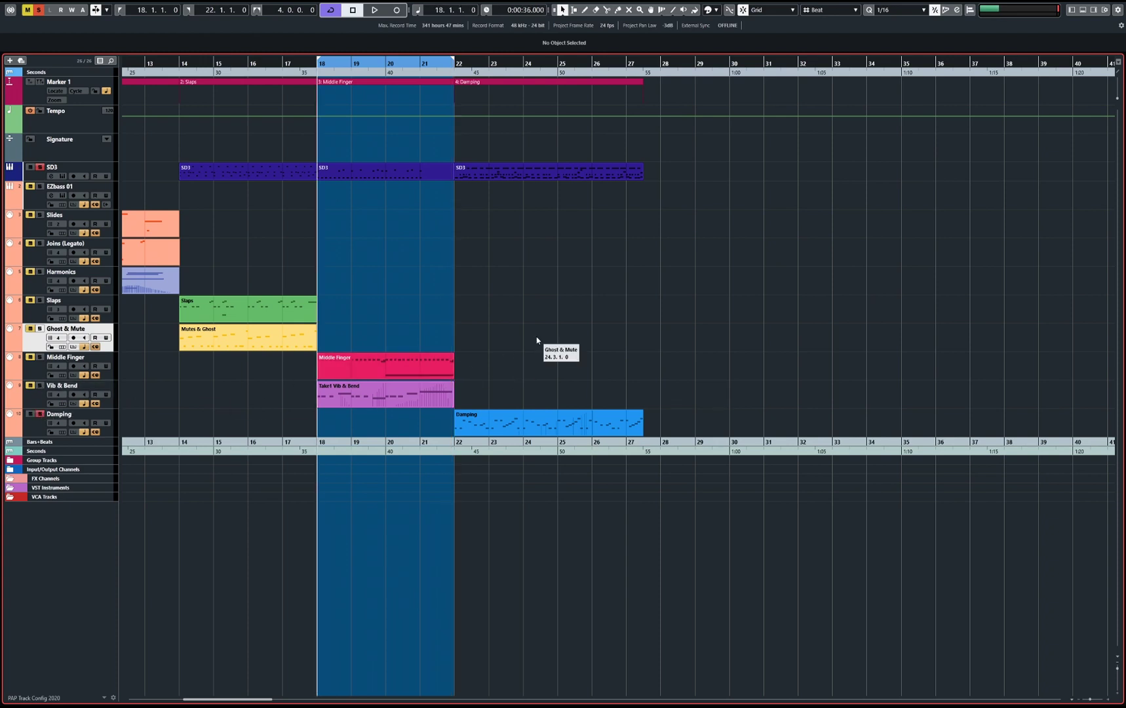
key("shift+n")
key("space")
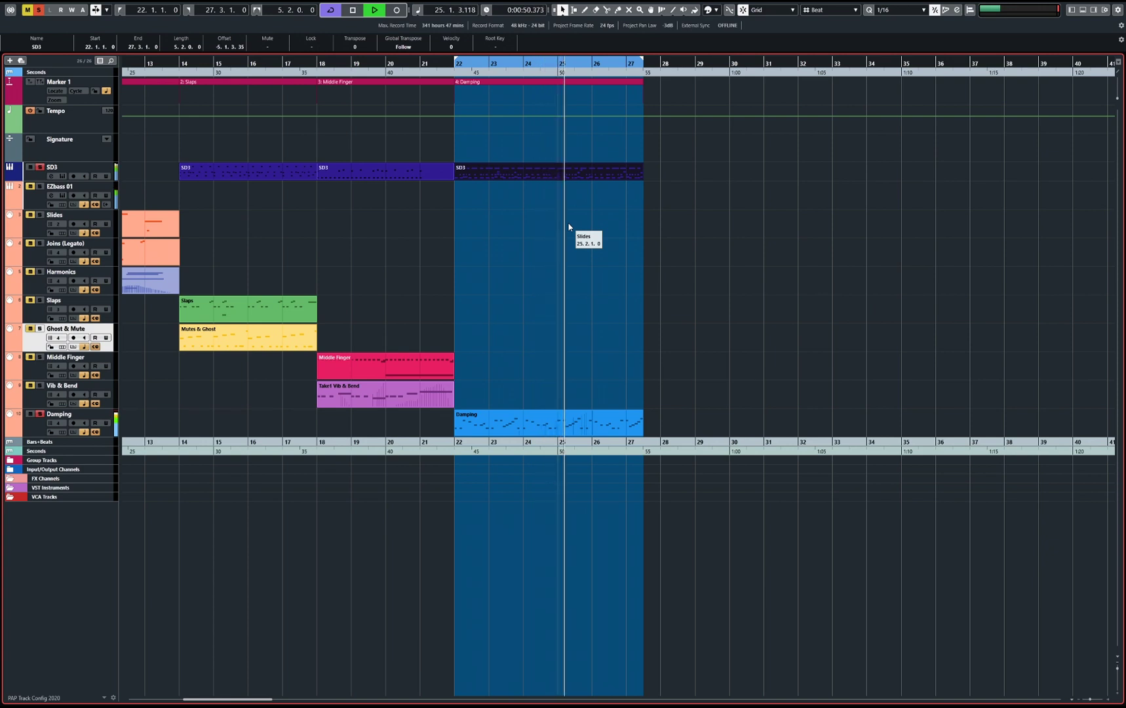
key("space")
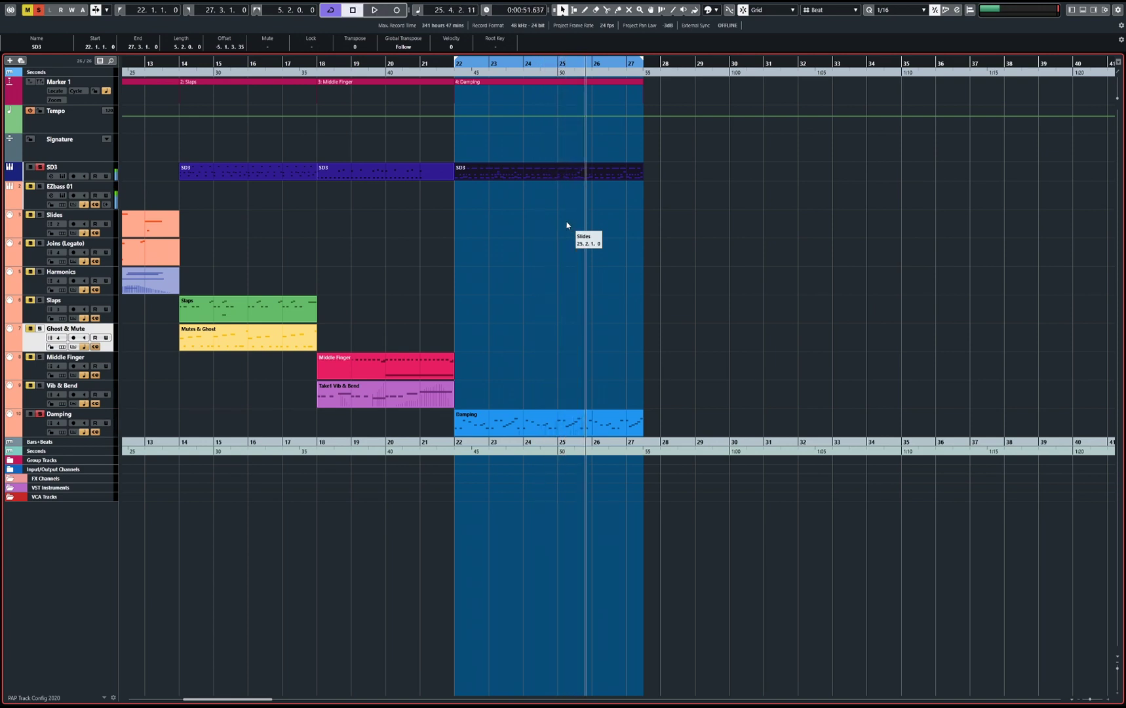
double_click(537, 421)
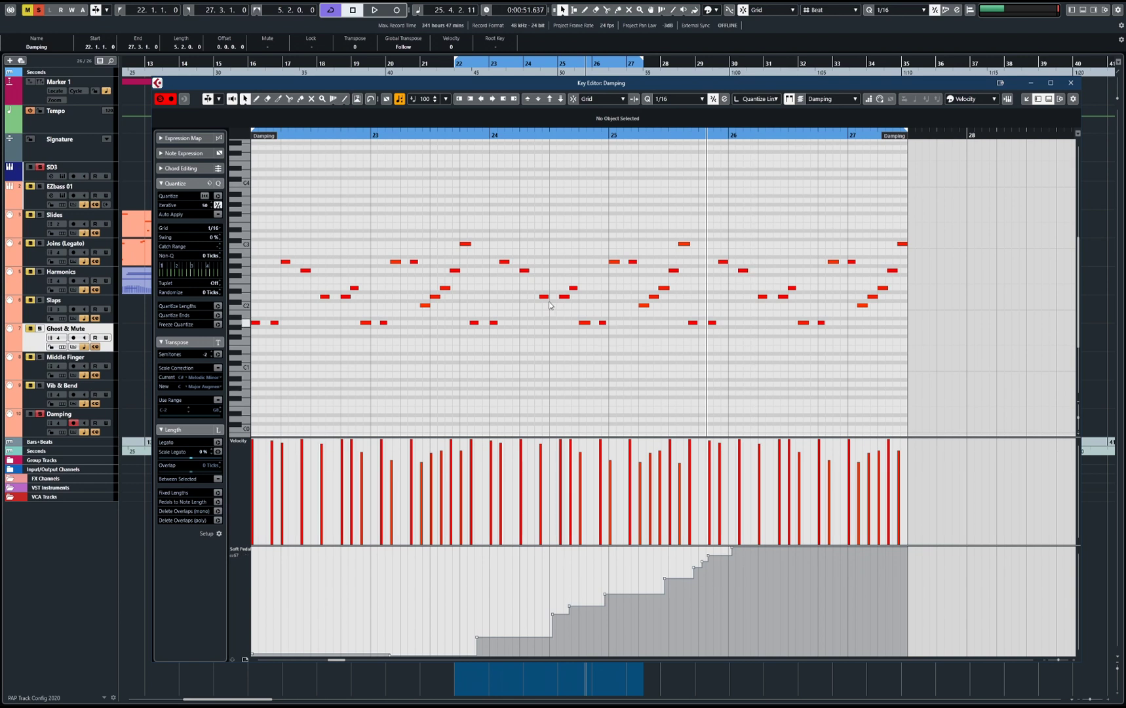
During playback from bar 22, draw a new pedal controller curve and a long low note near bar 23.
key("space")
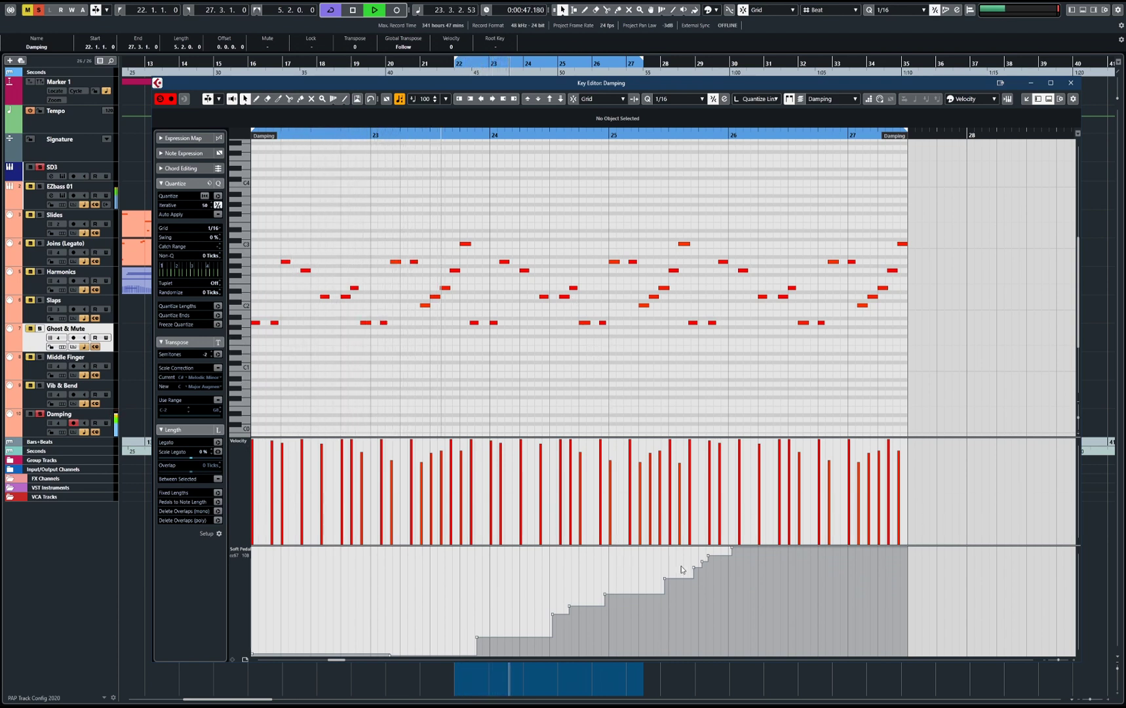
right_click(702, 554)
left_click(714, 556)
mouse_move(897, 553)
left_mouse_down()
mouse_move(253, 551)
mouse_move(905, 653)
left_mouse_up()
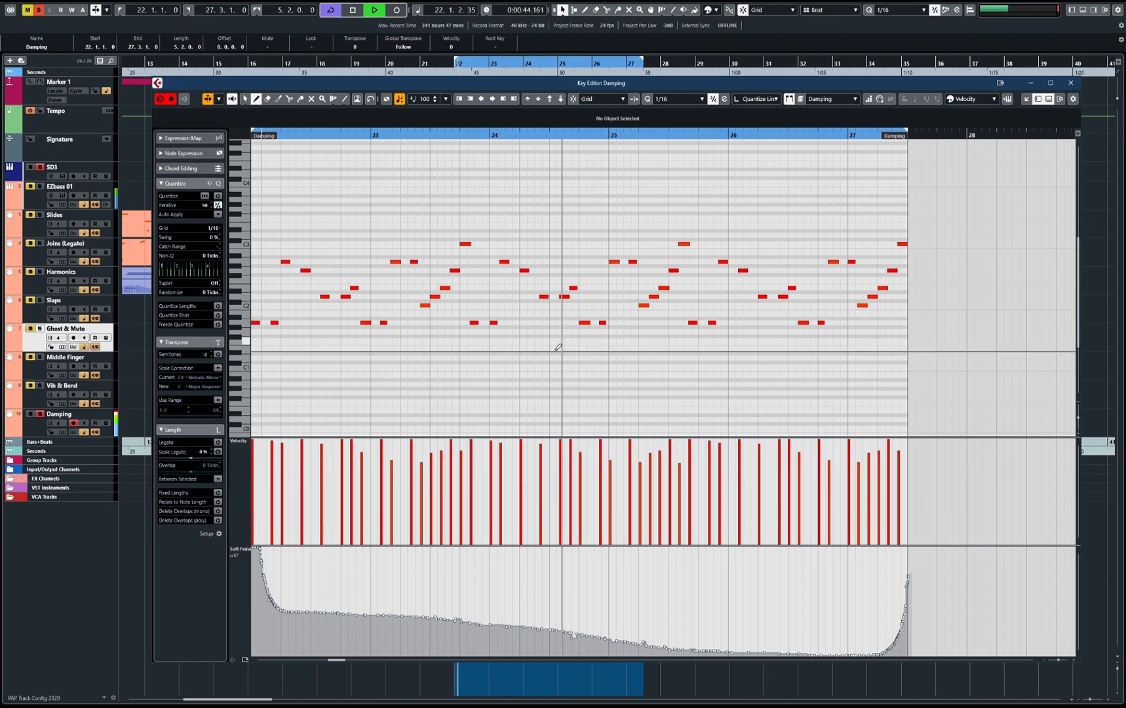
left_click_drag(415, 338, 466, 338)
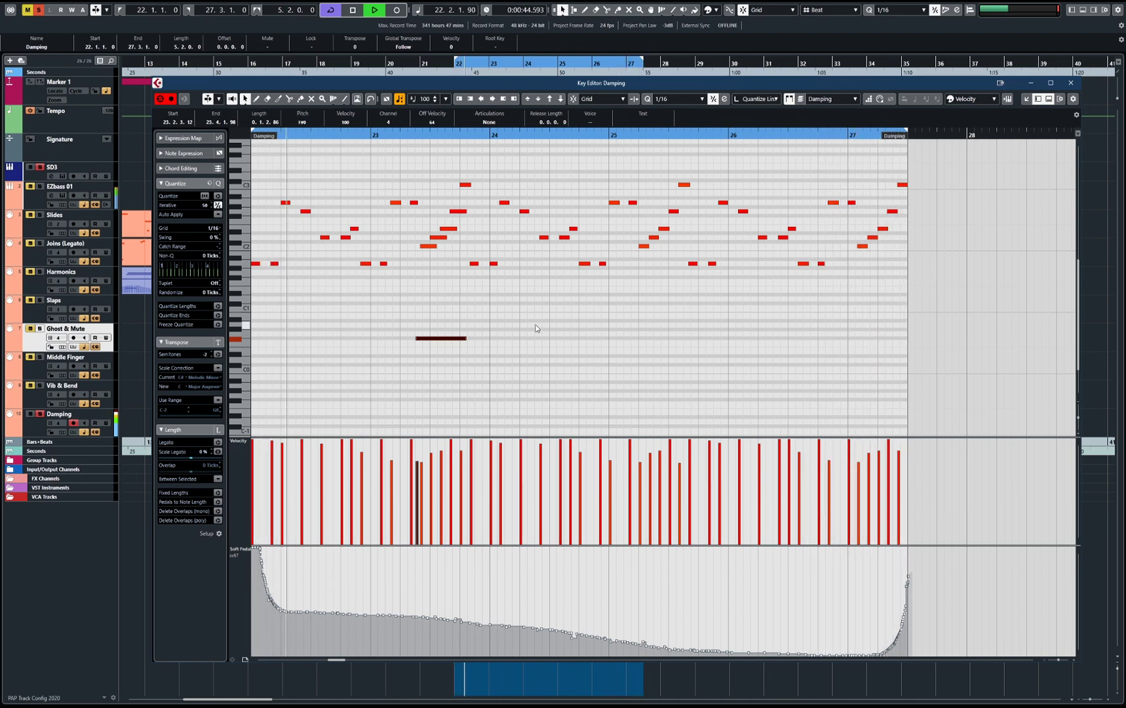
Stop playback and switch back to the Object Selection tool.
key("space")
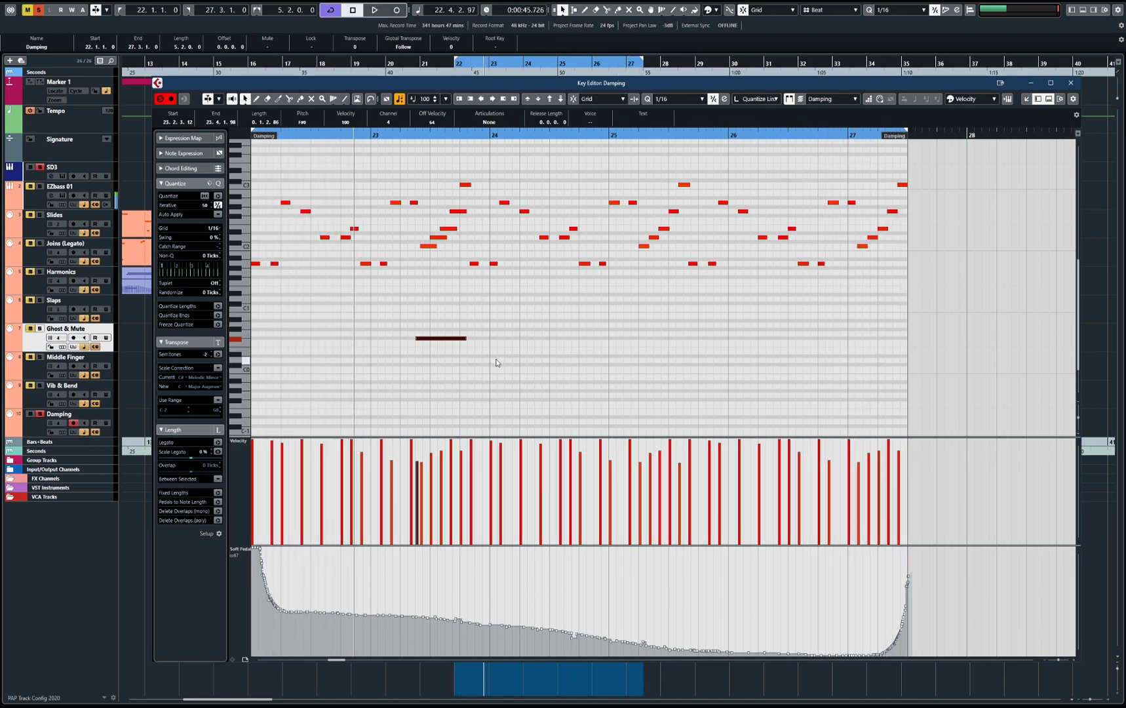
right_click(497, 362)
left_click(514, 360)
key("ctrl+w")
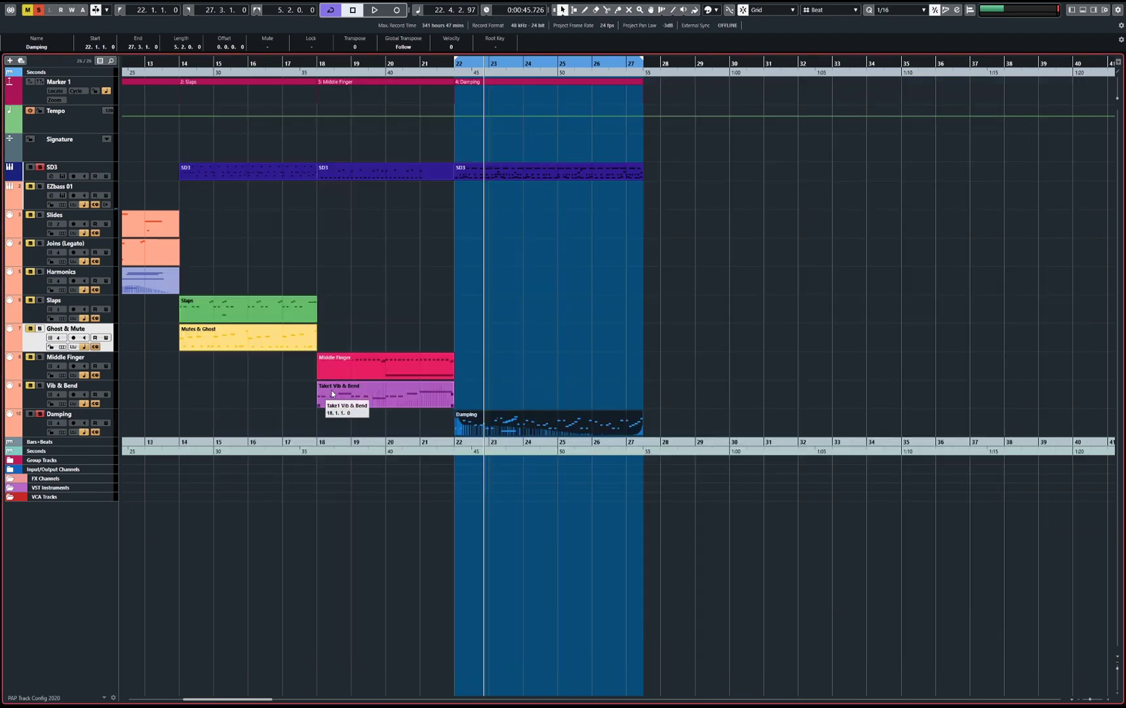
left_click_drag(263, 702, 226, 702)
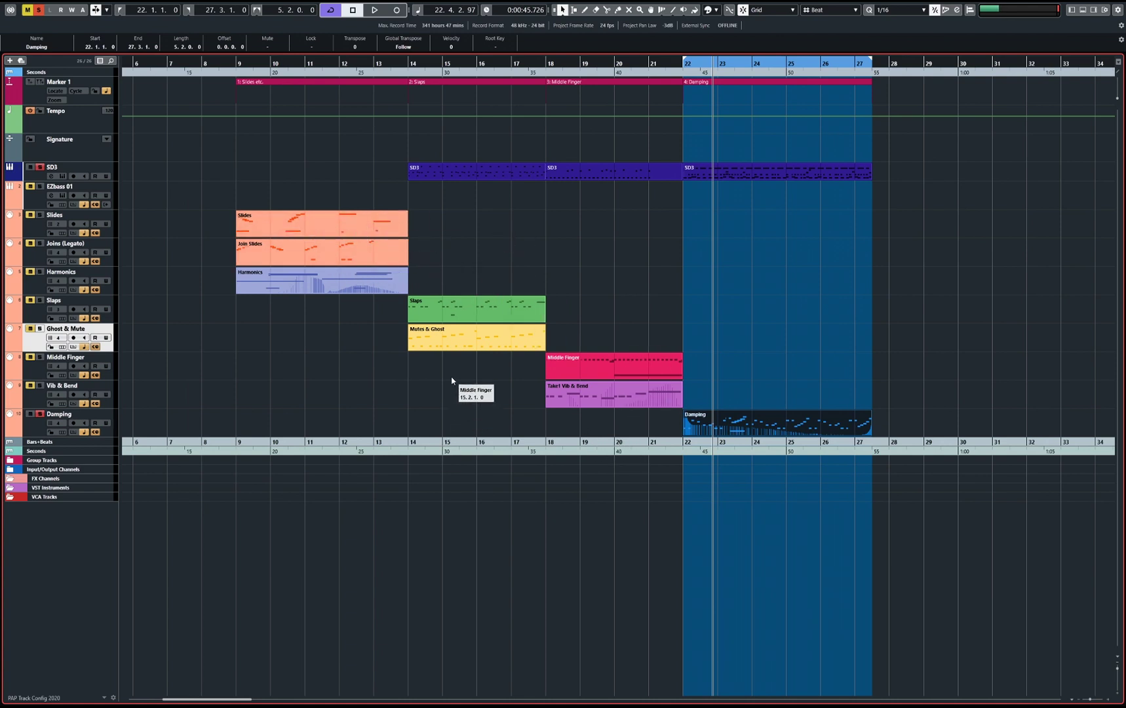
left_click_drag(247, 702, 279, 702)
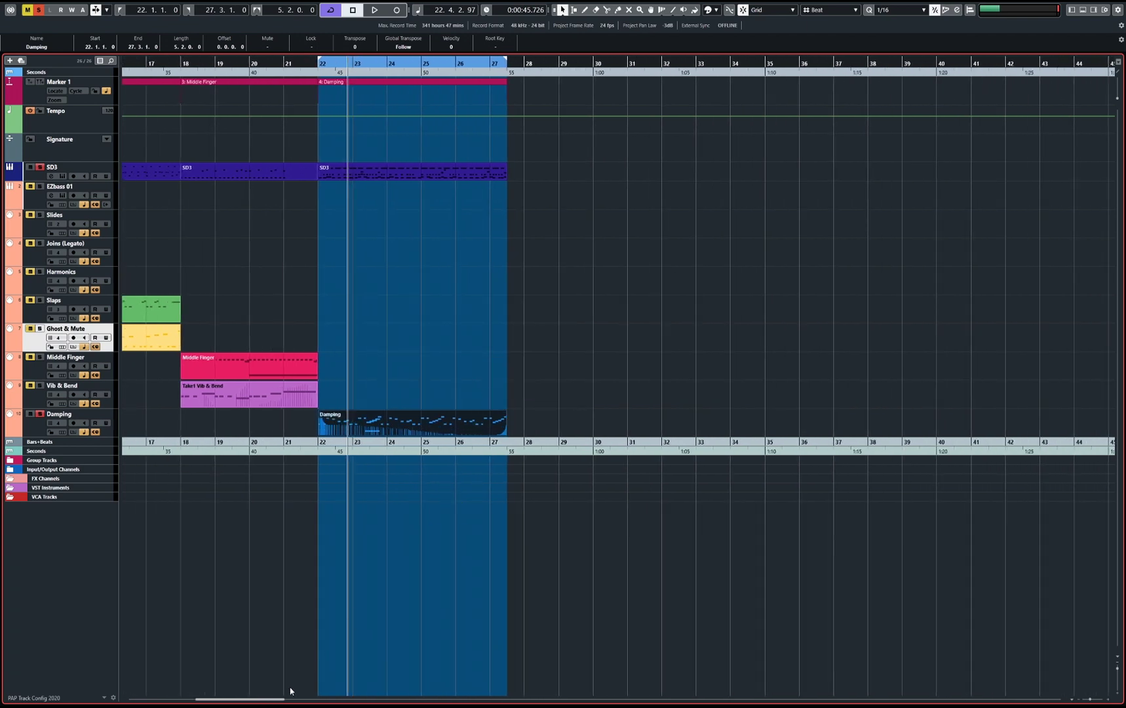
left_click_drag(254, 702, 220, 701)
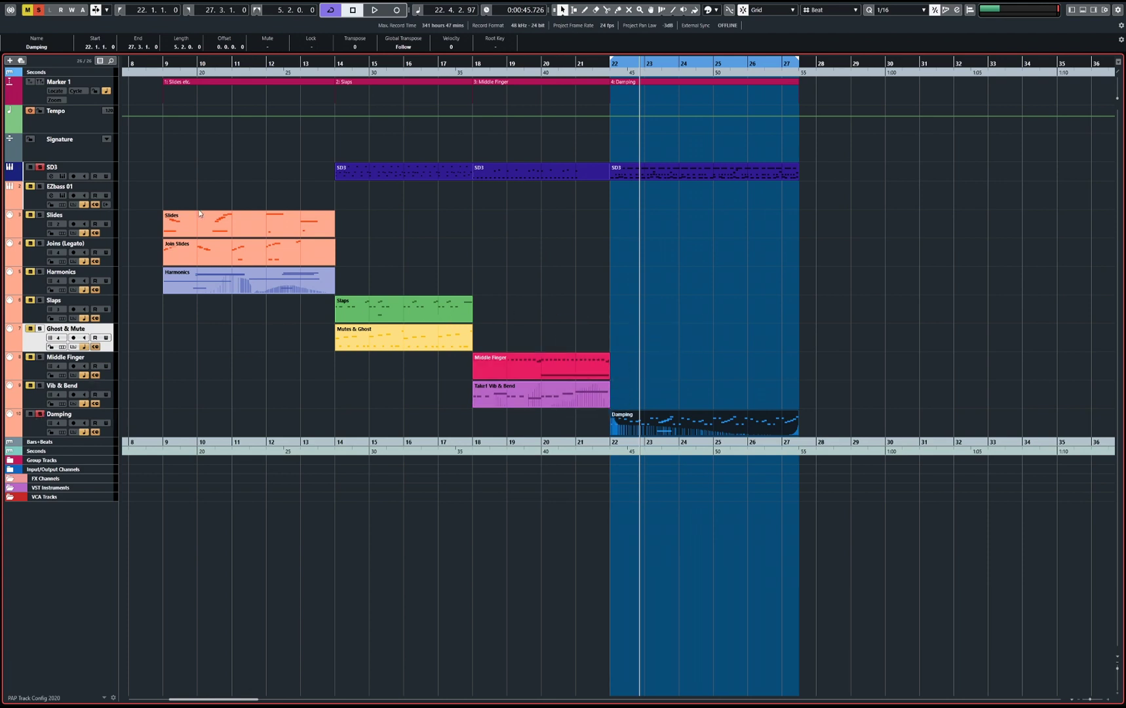
left_click_drag(685, 427, 673, 423)
key("KP_0")
key("space")
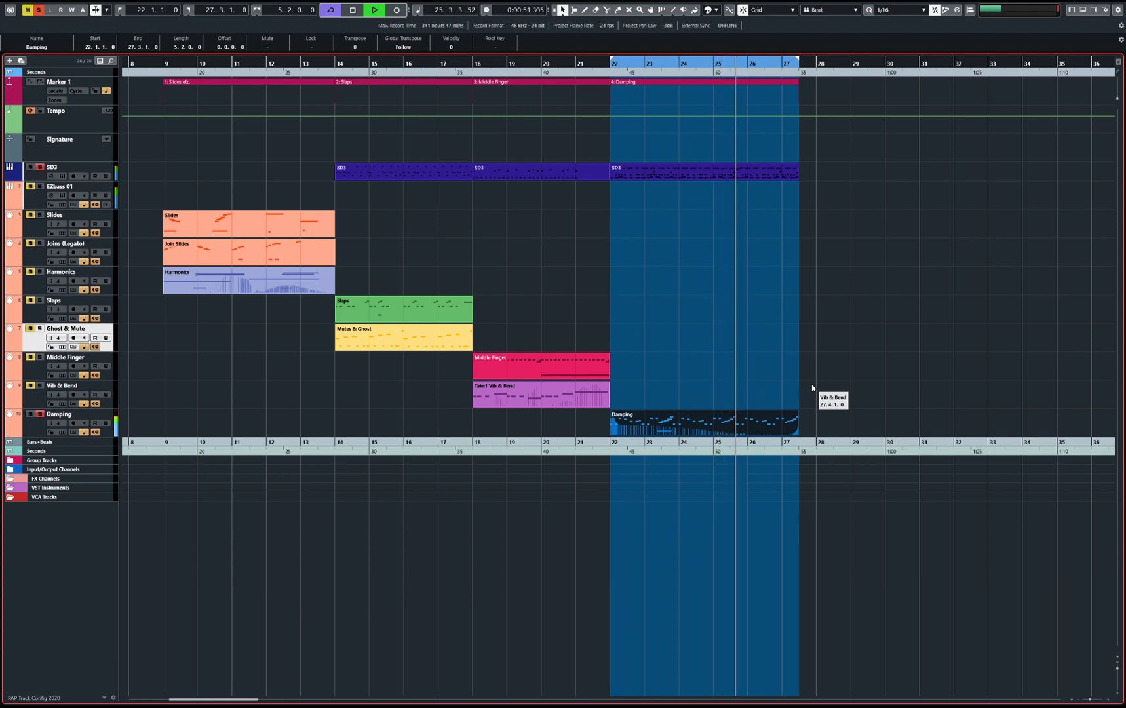
key("space")
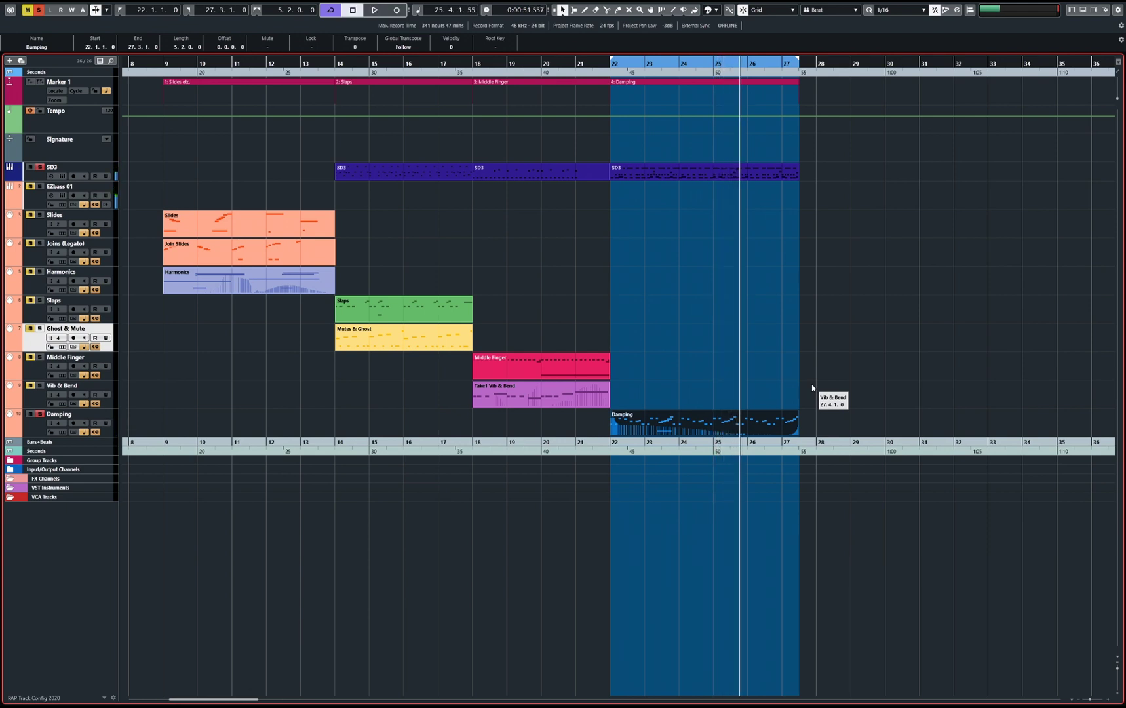